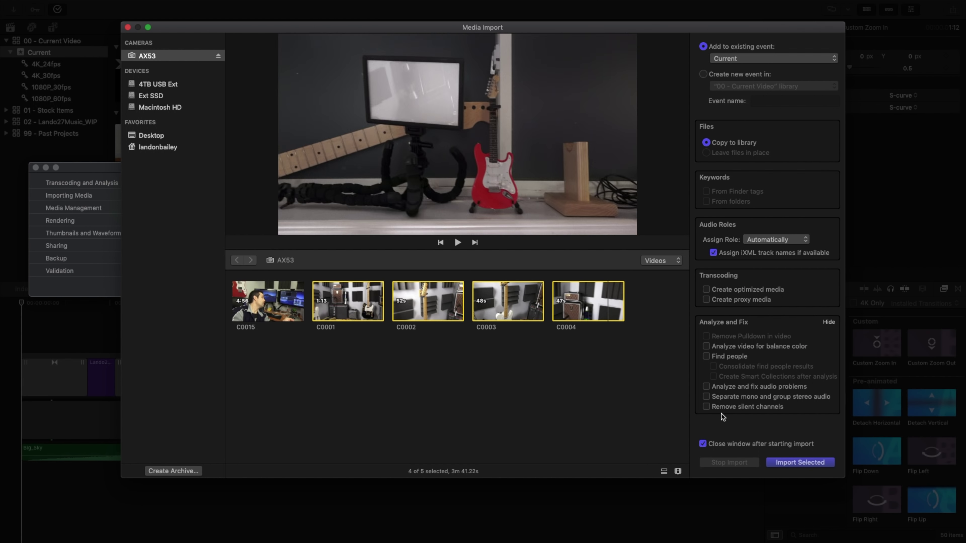
- Import clips C0001–C0004 into the Current event and move the expanded import progress window aside
left_click(786, 463)
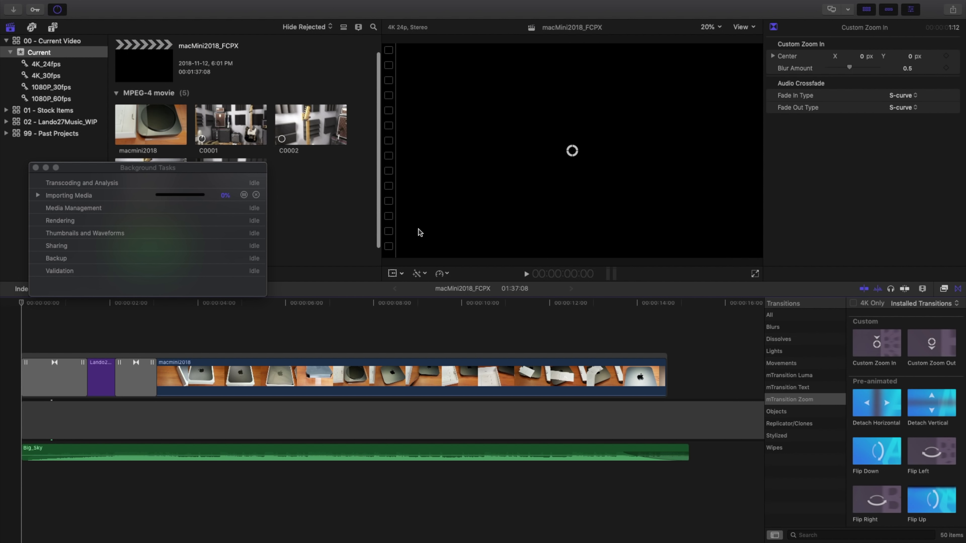
left_click(38, 195)
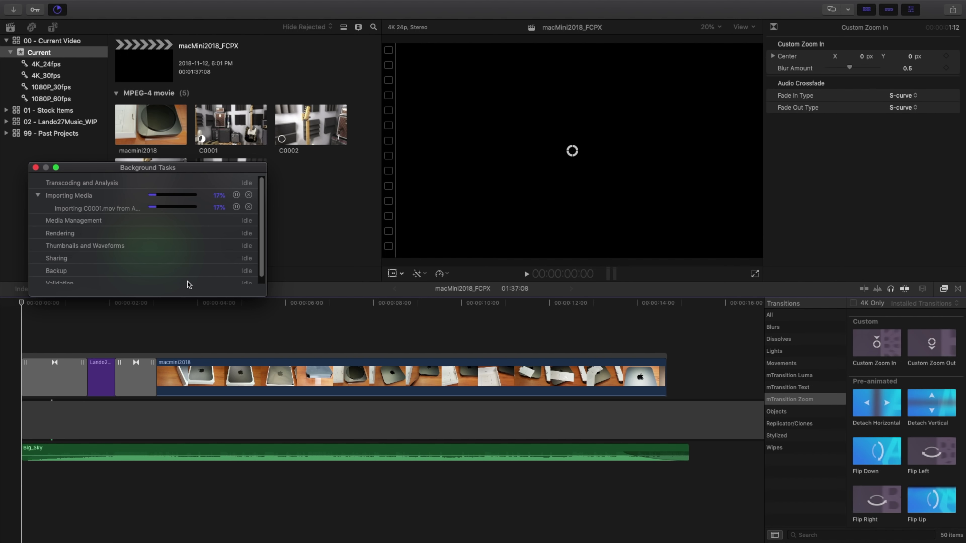
left_click_drag(152, 167, 488, 74)
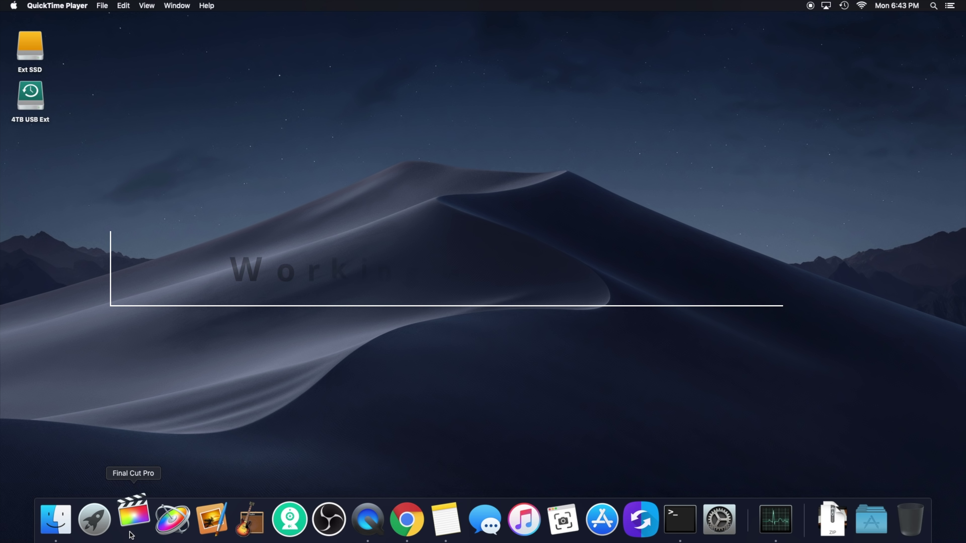
- Relaunch Final Cut Pro and open the 1080p_30fps project from the Current event
left_click(131, 521)
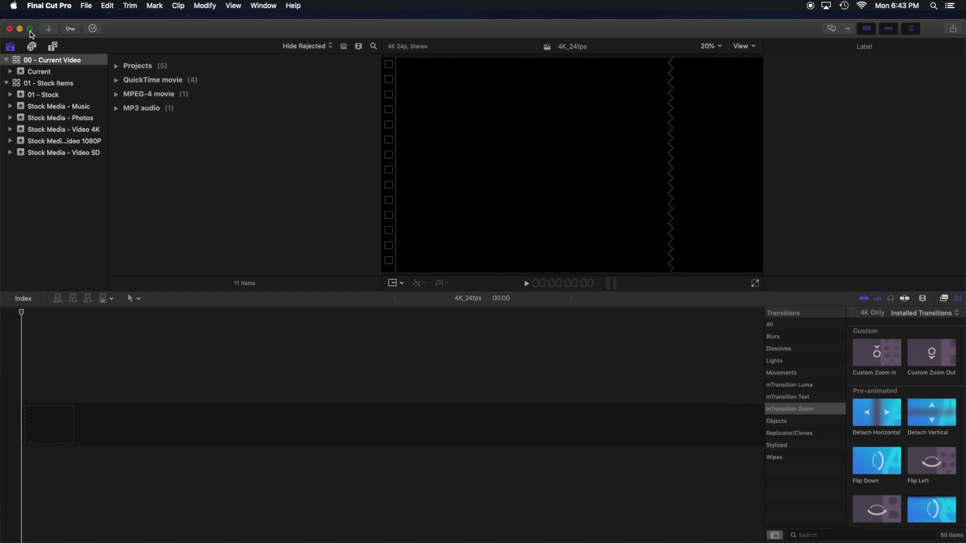
left_click(6, 65)
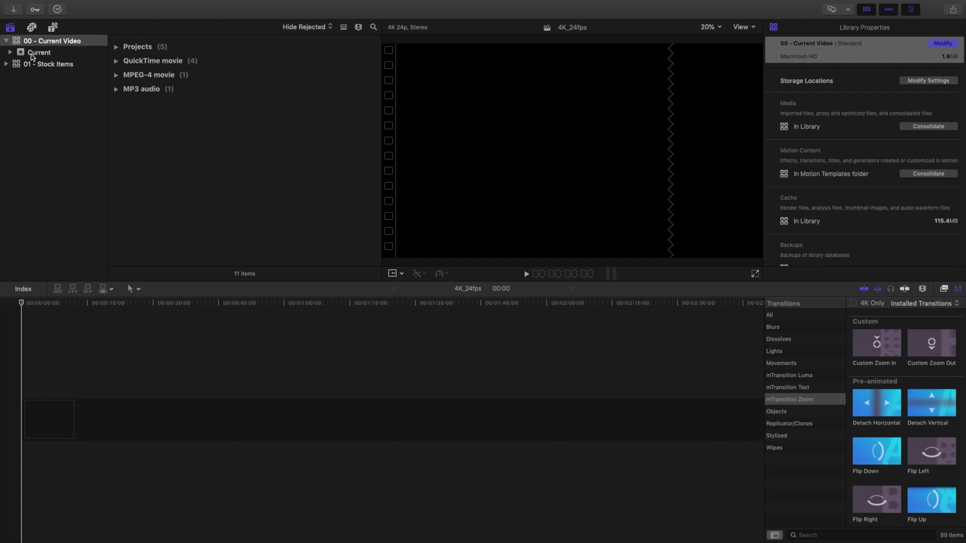
left_click(37, 53)
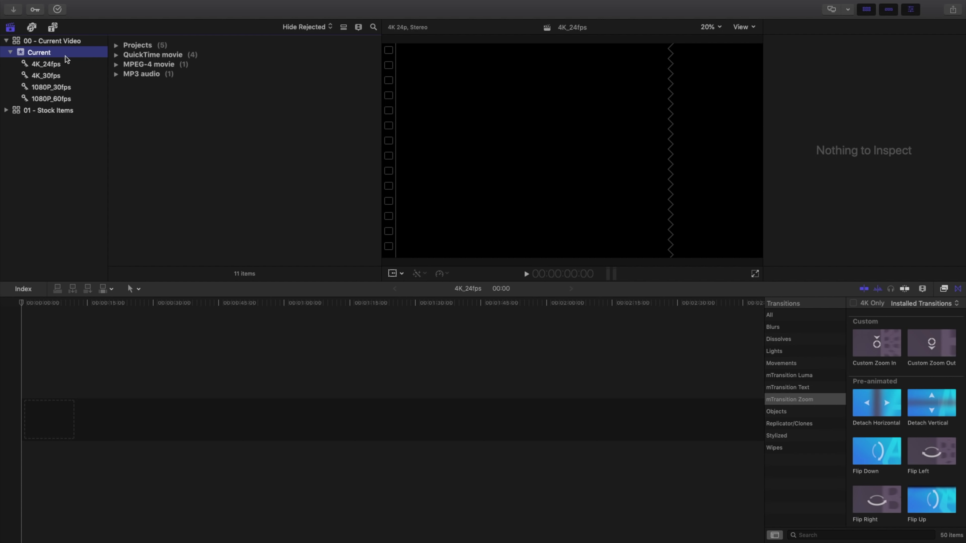
left_click(116, 46)
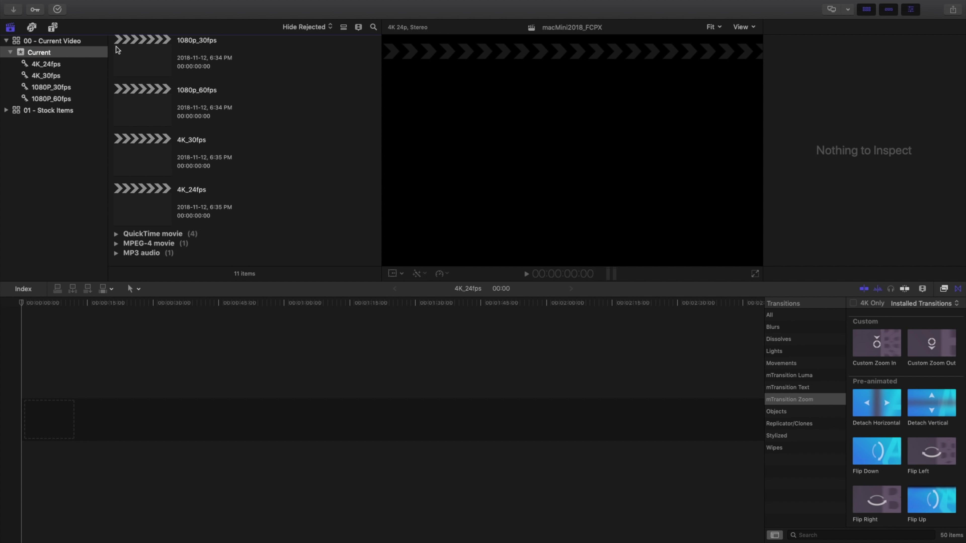
scroll(147, 59, "up", 2)
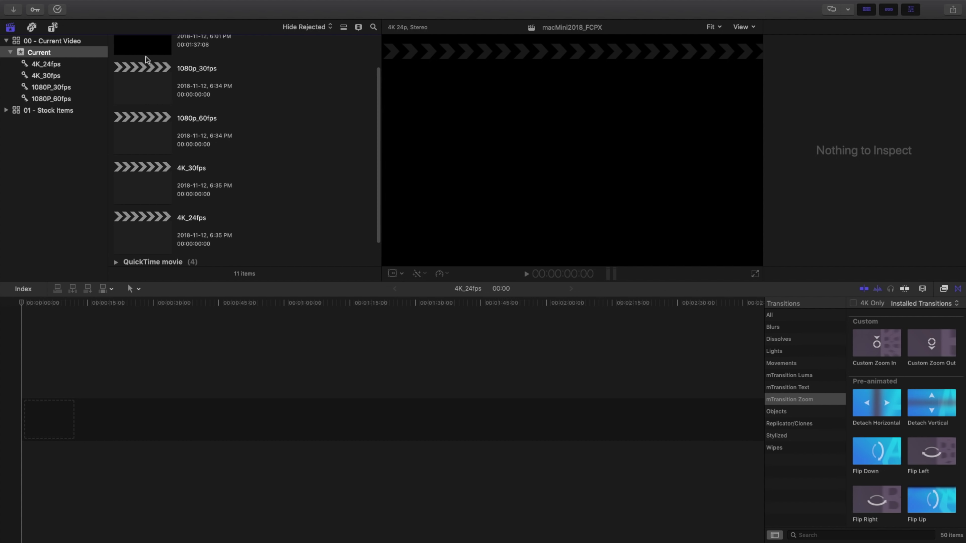
left_click(151, 88)
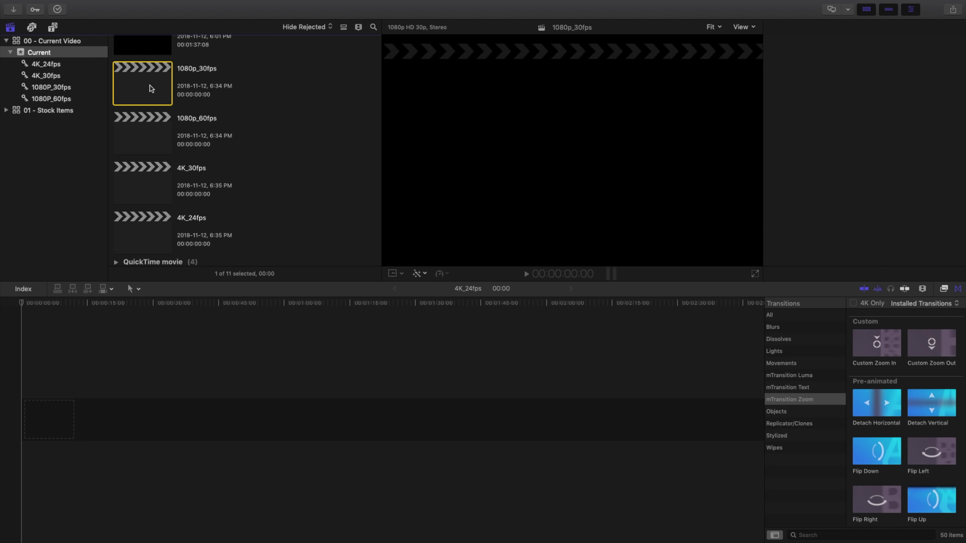
- Add camera clip C0002 from the QuickTime movie group to the empty timeline
scroll(151, 88, "down", 2)
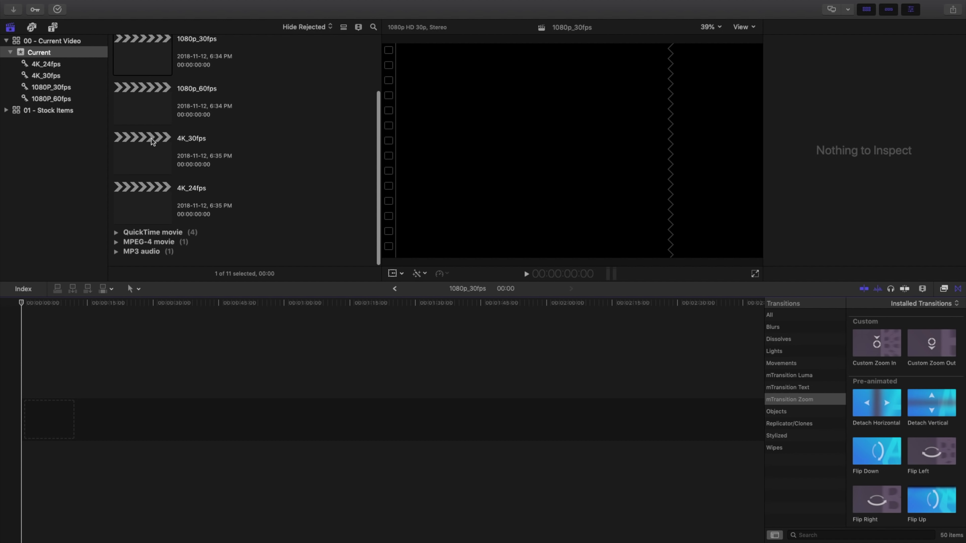
left_click(116, 234)
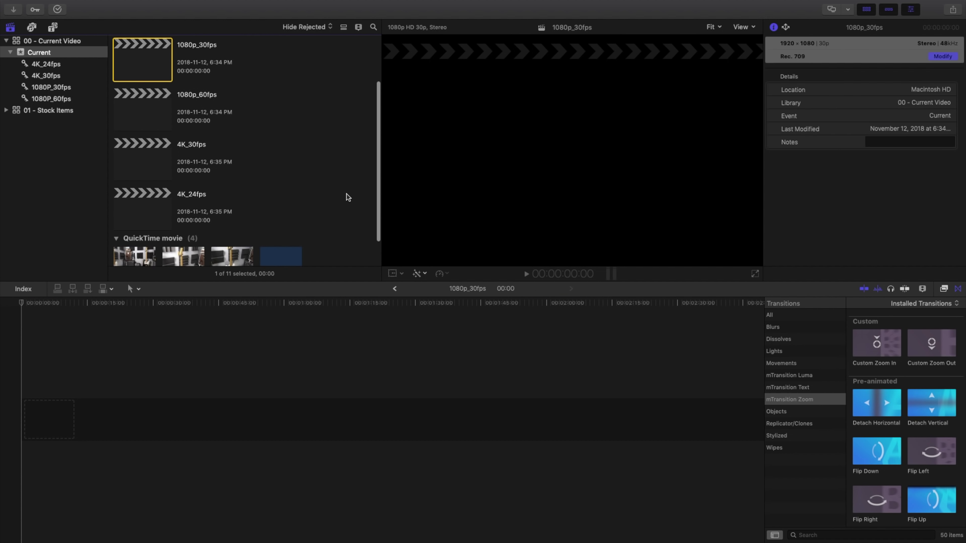
left_click(232, 224)
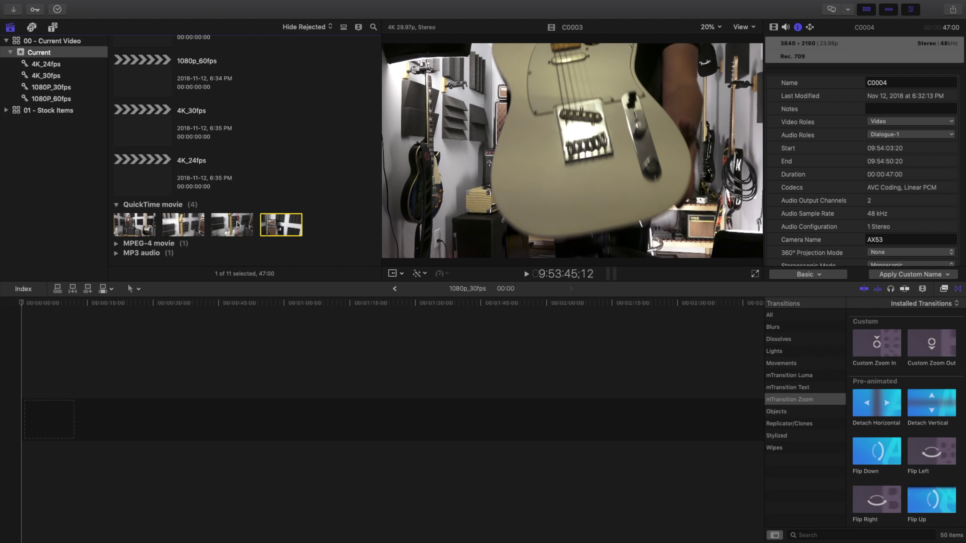
left_click(180, 220)
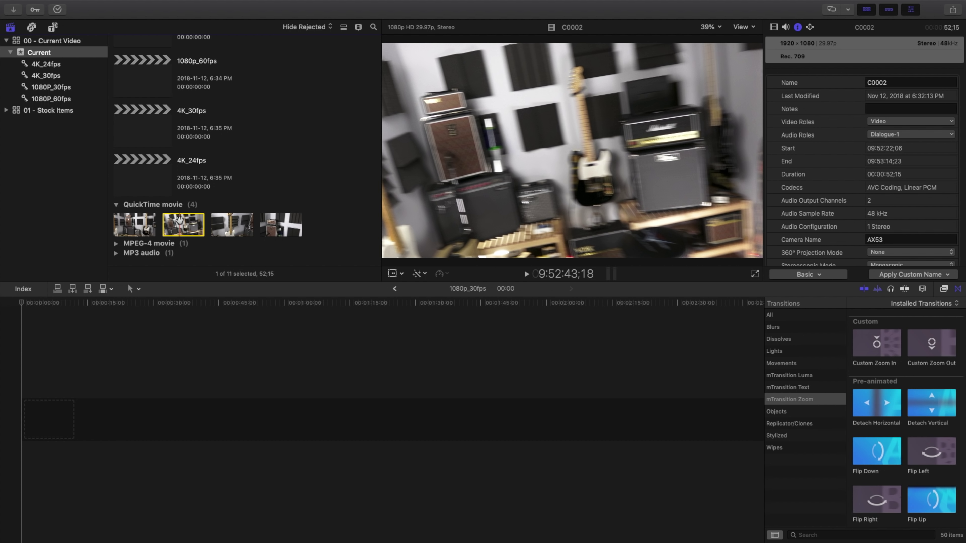
left_click(57, 289)
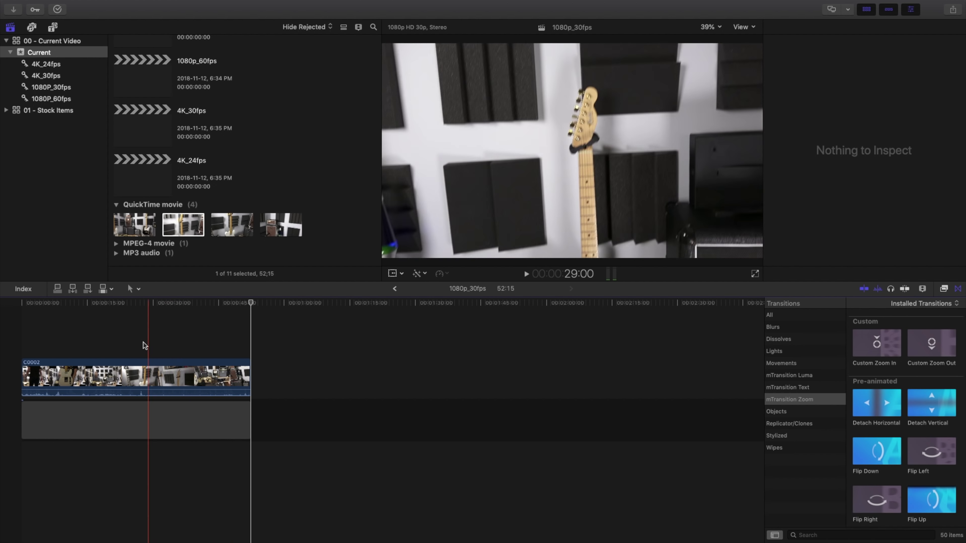
- Return the playhead to the start, show the inspector, and open the 01 - Stock event
left_click(20, 345)
key("super+4")
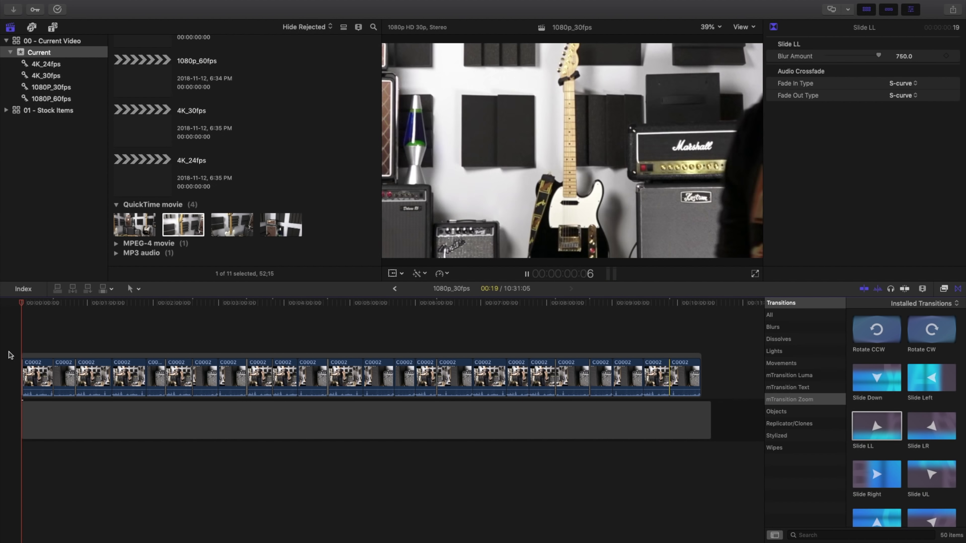
left_click(6, 110)
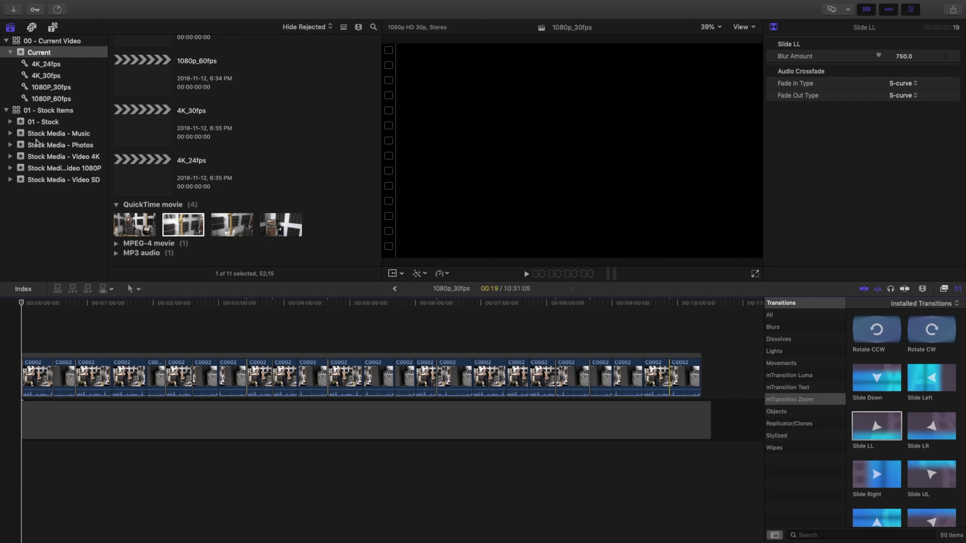
left_click(11, 126)
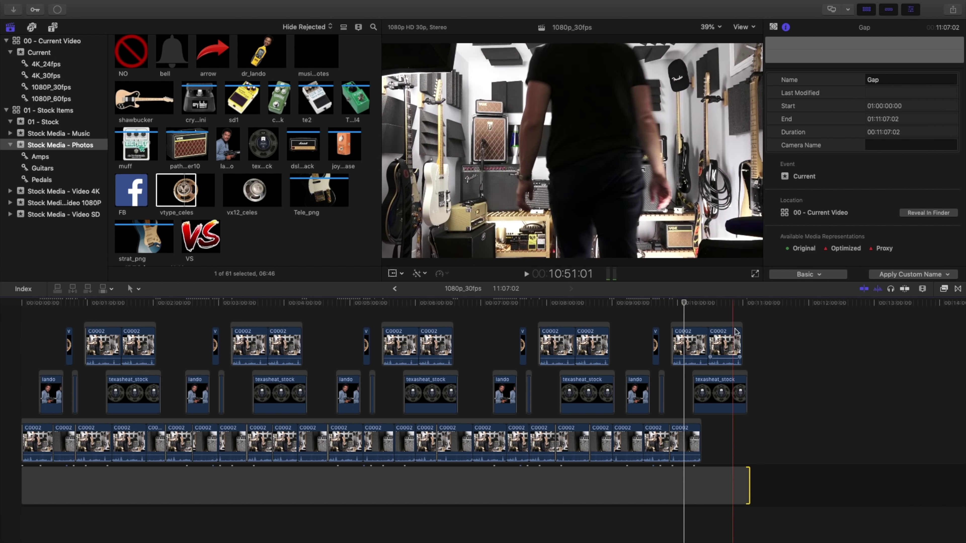
- Stop playback and check the Background Tasks progress before exporting
key("super+9")
key("space")
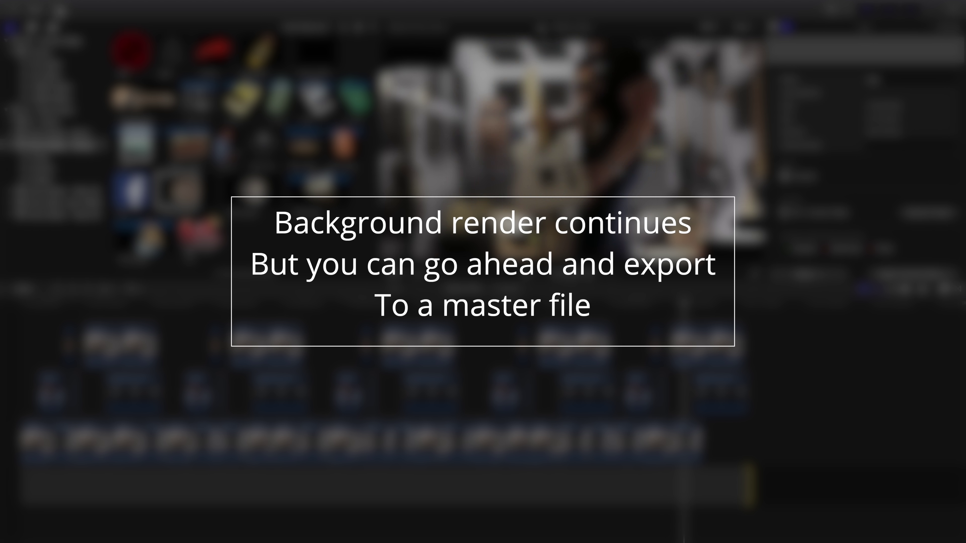
key("super+9")
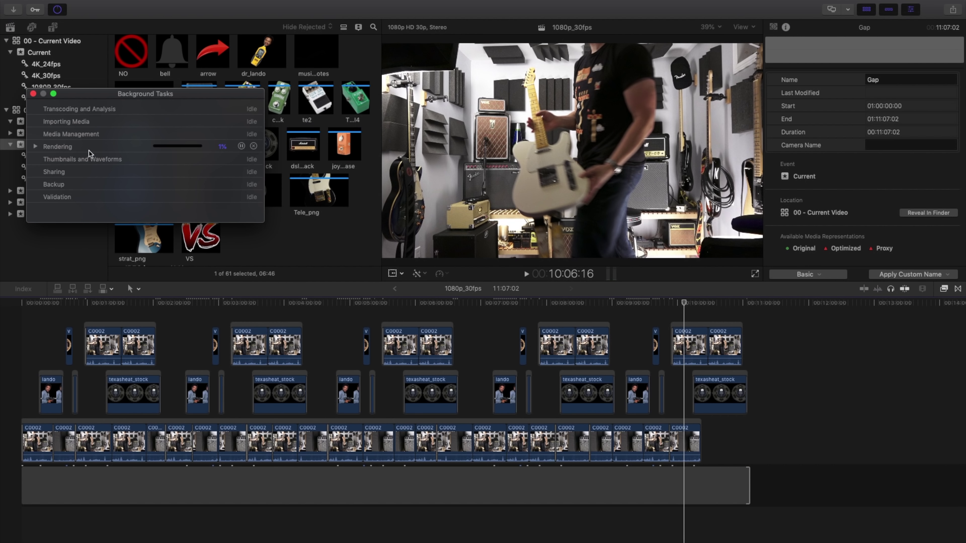
key("super+9")
- Export the 1080p_30fps project as a master file using the H.264 video codec
left_click(952, 9)
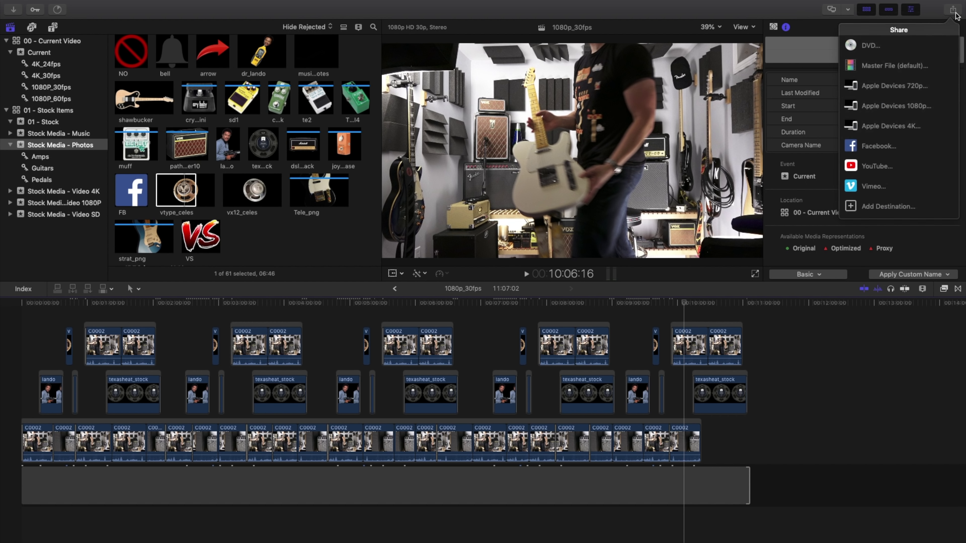
left_click(874, 65)
left_click(566, 162)
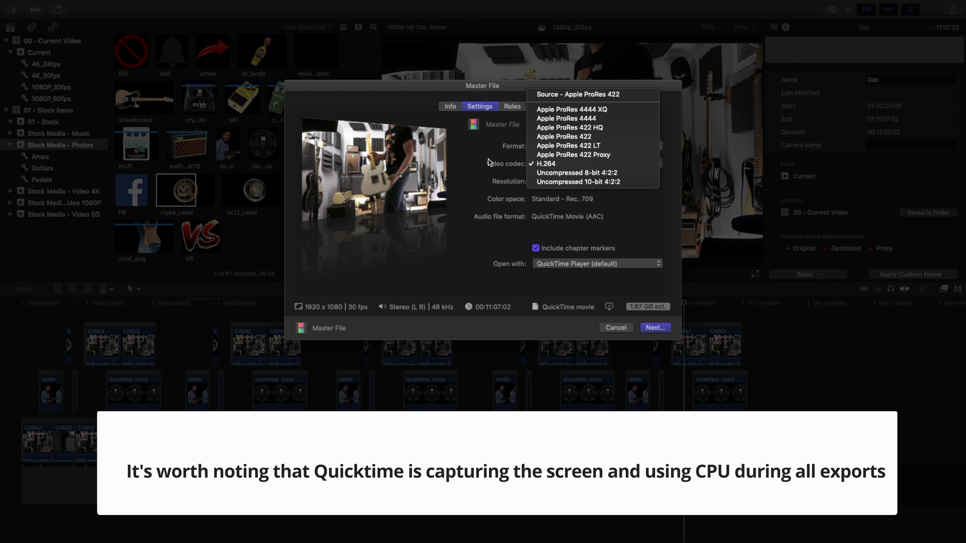
left_click(576, 165)
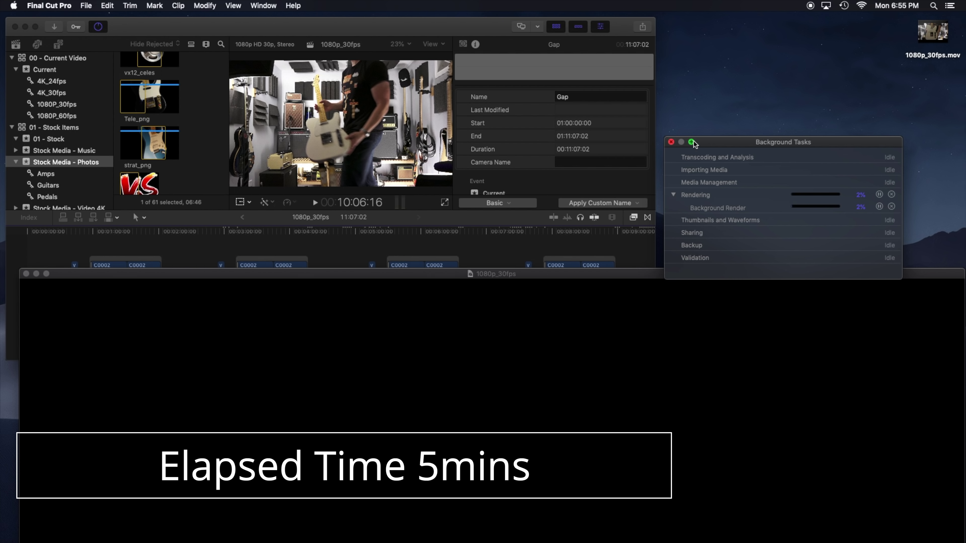
- Play the exported 1080p_30fps.mov full screen in QuickTime Player
left_click_drag(694, 144, 698, 39)
left_click_drag(433, 276, 395, 110)
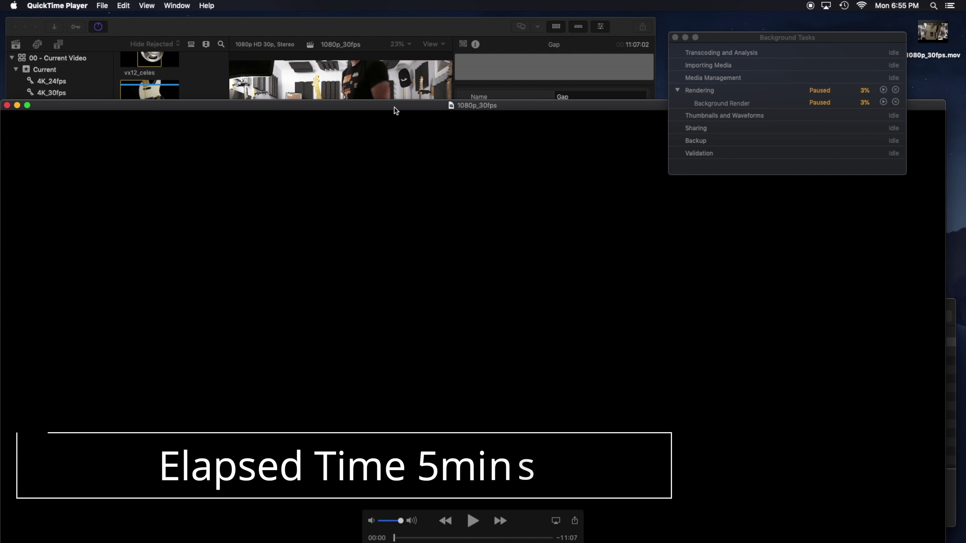
left_click(27, 105)
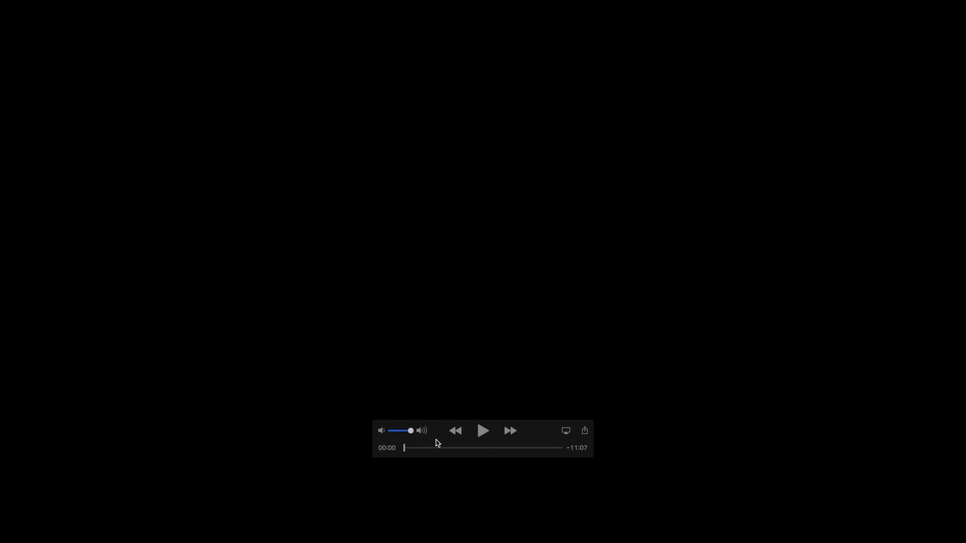
key("space")
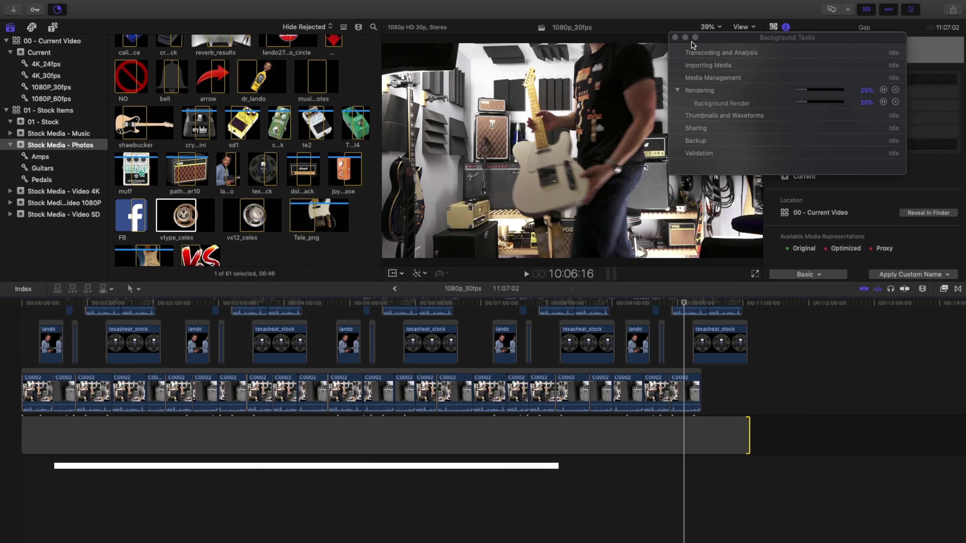
- Close Background Tasks, jump to the timeline start, and select the opening text transition clip
left_click(675, 38)
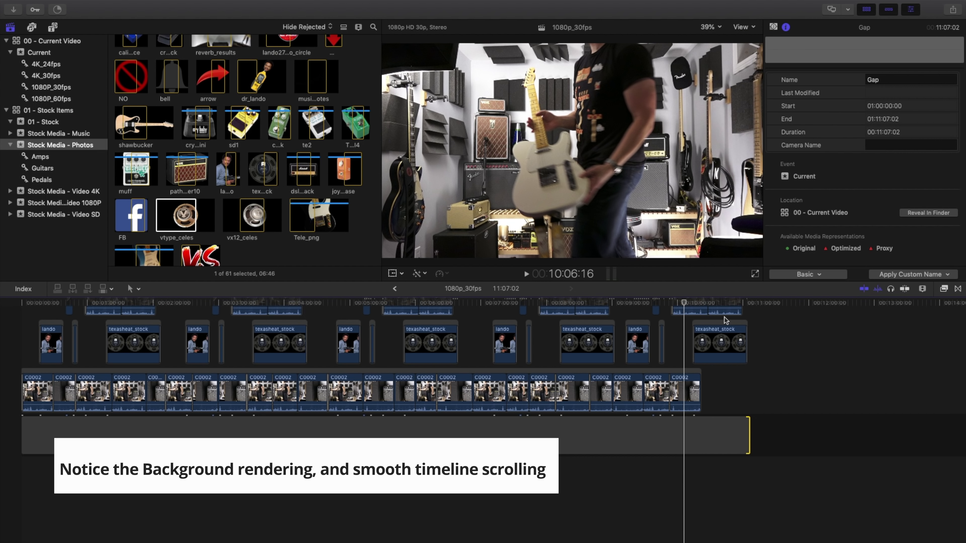
scroll(778, 405, "up", 3)
key("Home")
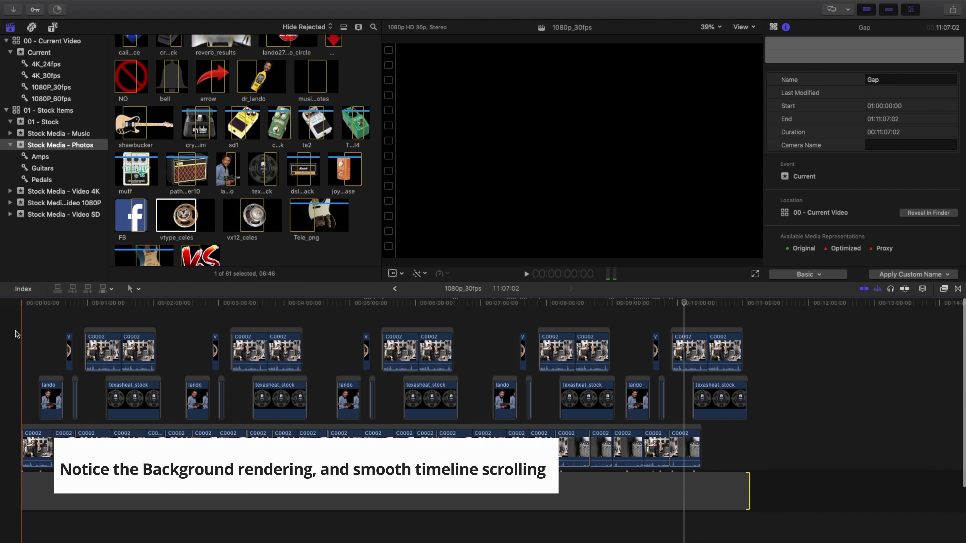
left_click(67, 337)
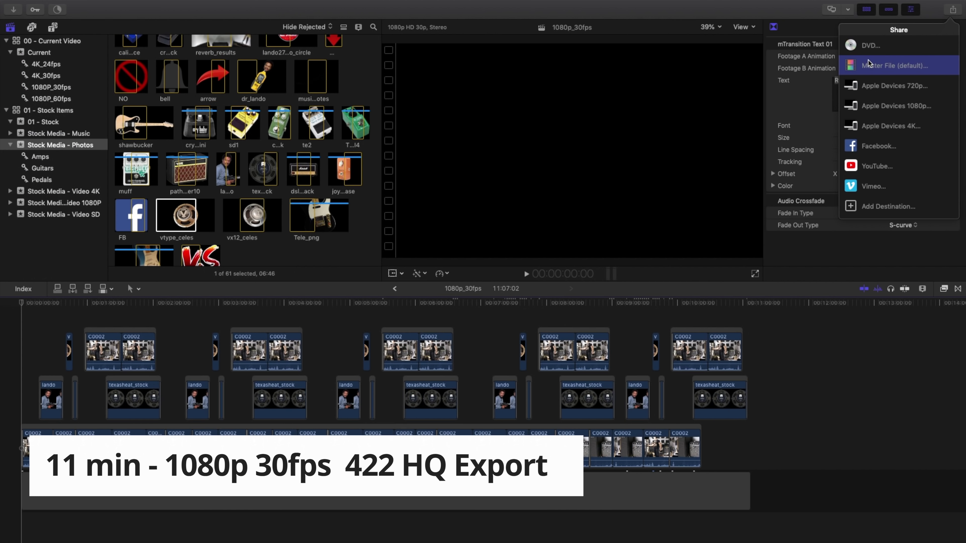
- Export a master file of 1080p_30fps with the Apple ProRes 422 HQ video codec
left_click(868, 64)
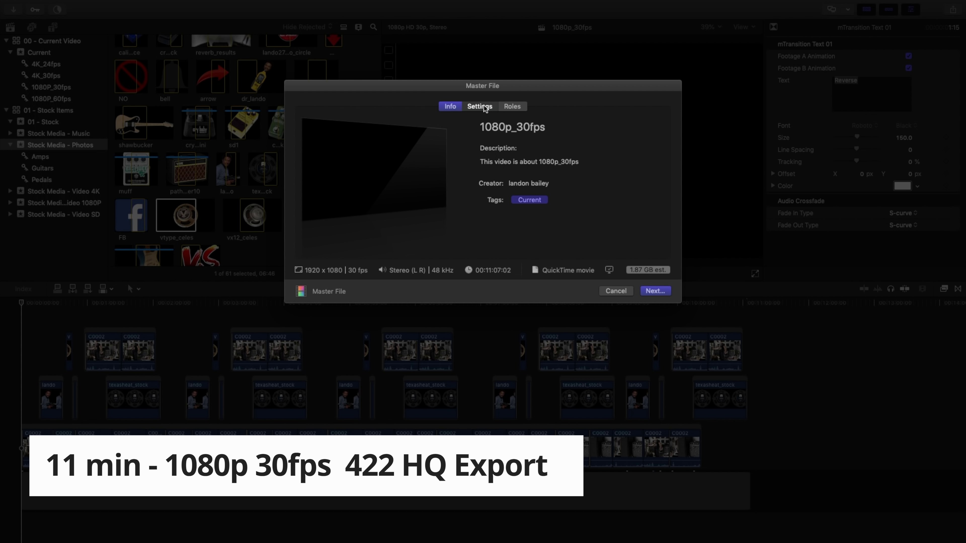
left_click(480, 107)
left_click(549, 163)
left_click(563, 136)
left_click(553, 163)
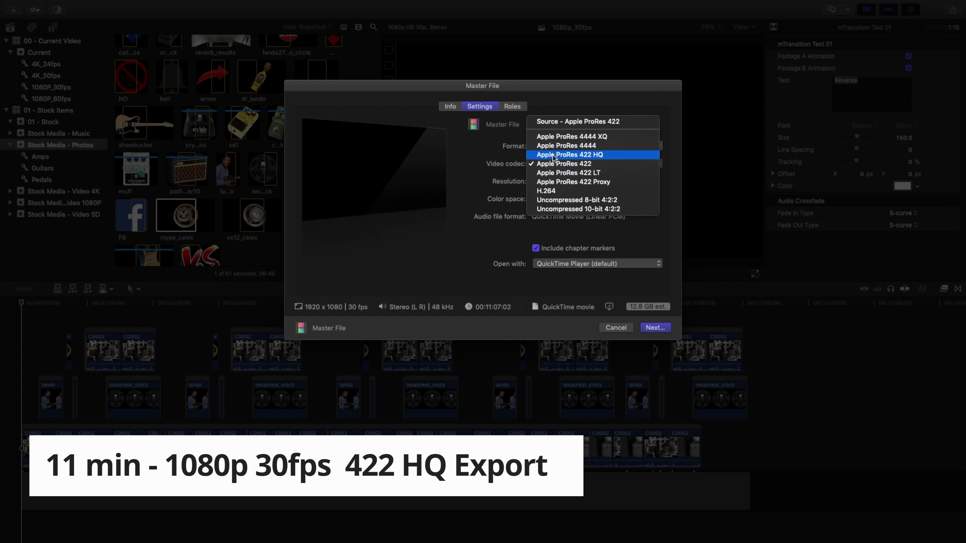
left_click(553, 156)
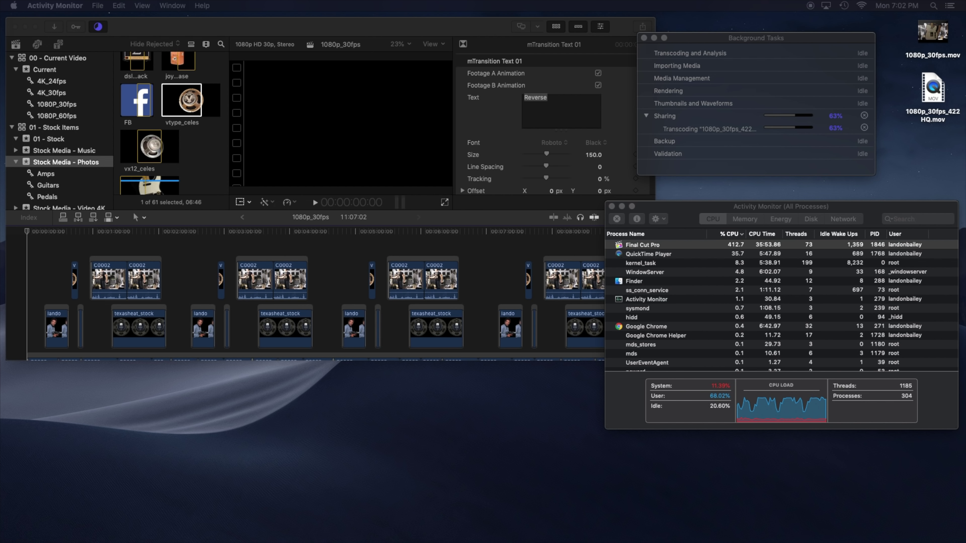
- Enlarge the Final Cut Pro window and check the export's transcoding progress
left_click(313, 199)
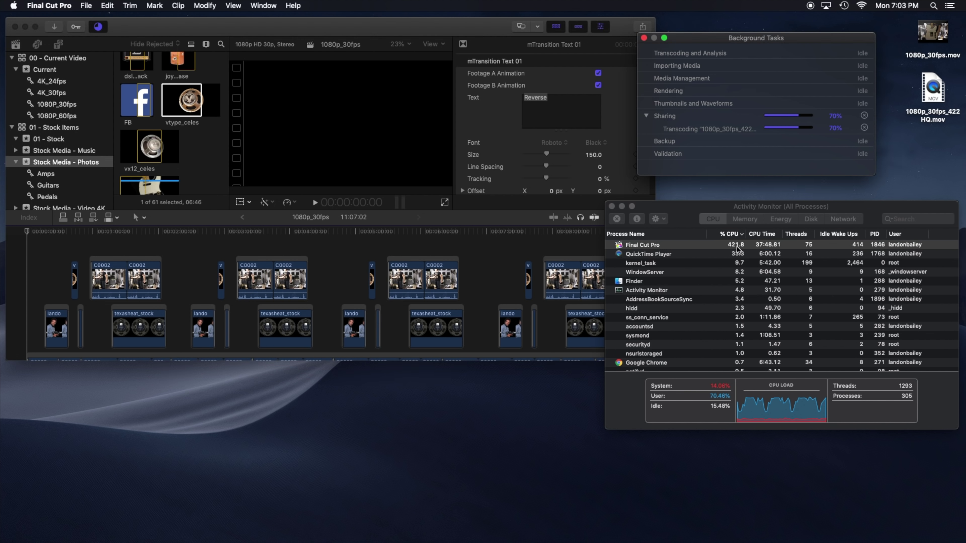
double_click(119, 28)
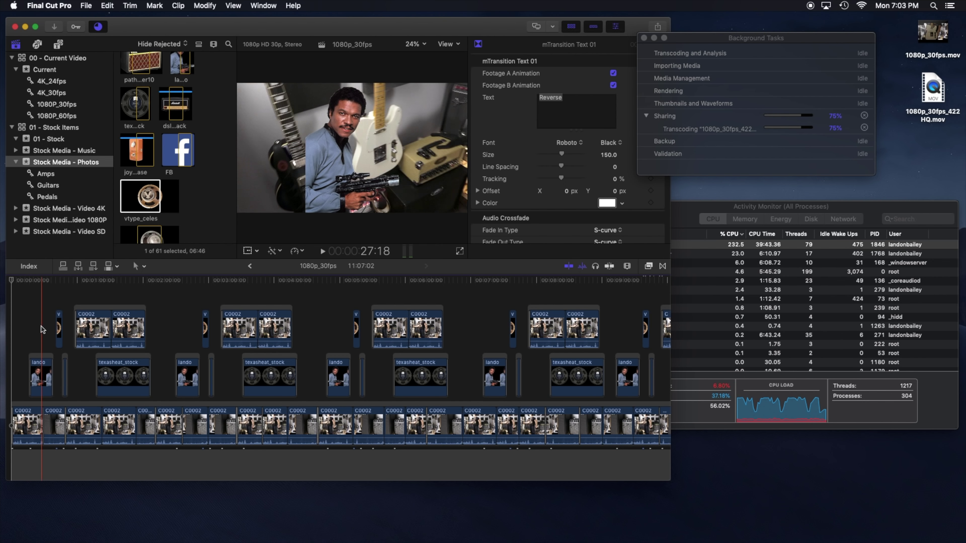
left_click(731, 39)
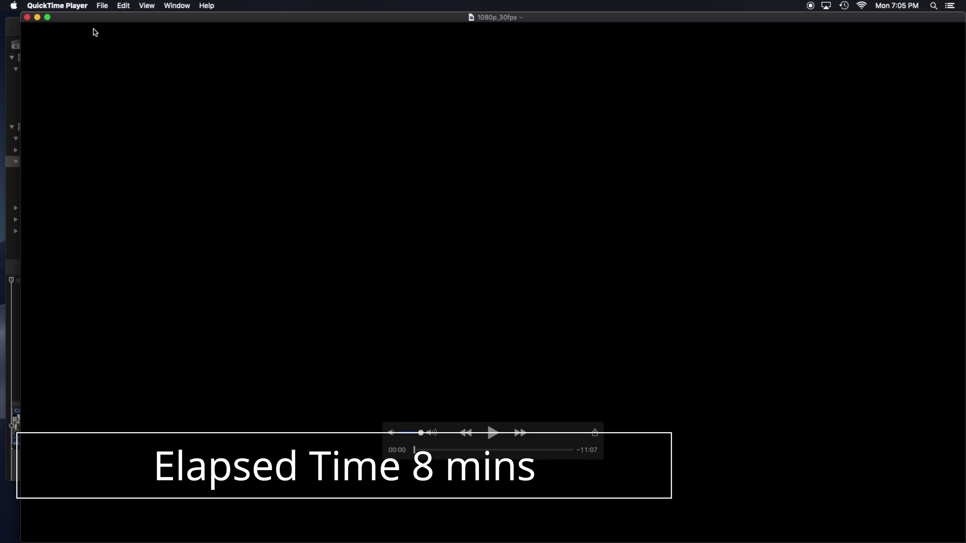
- Play the exported 1080p_30fps_422HQ movie full screen in QuickTime Player
left_click(47, 17)
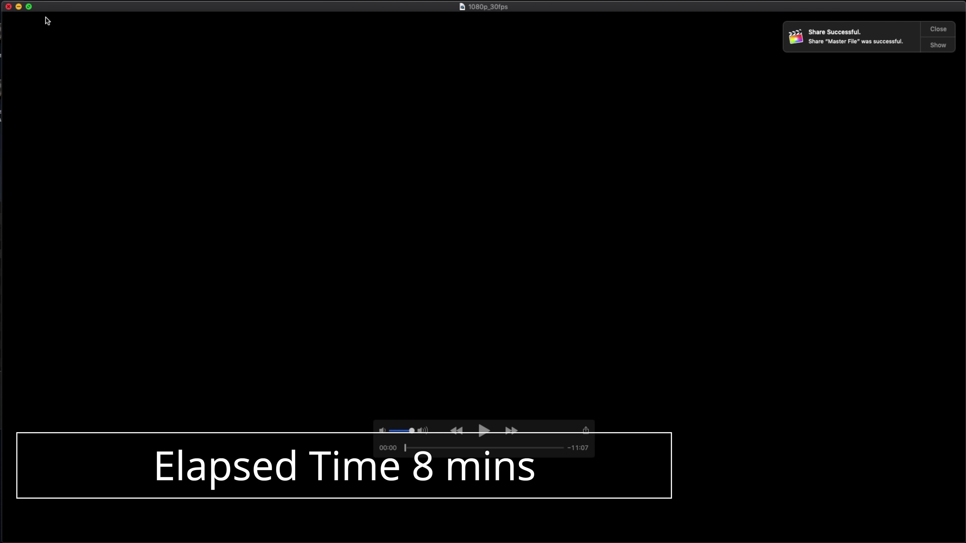
left_click(483, 432)
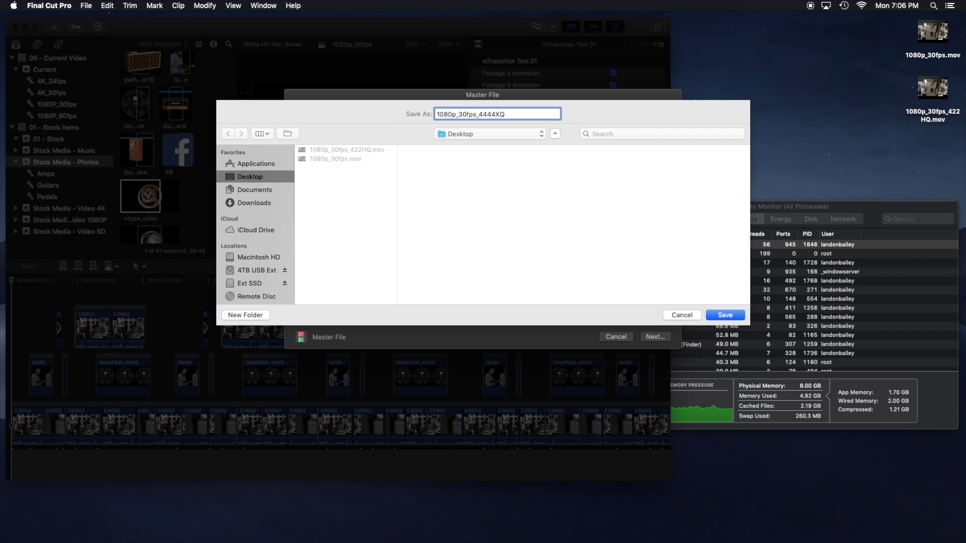
- Save the 1080p_30fps_4444XQ master to the Desktop and monitor its progress and CPU usage
left_click(715, 318)
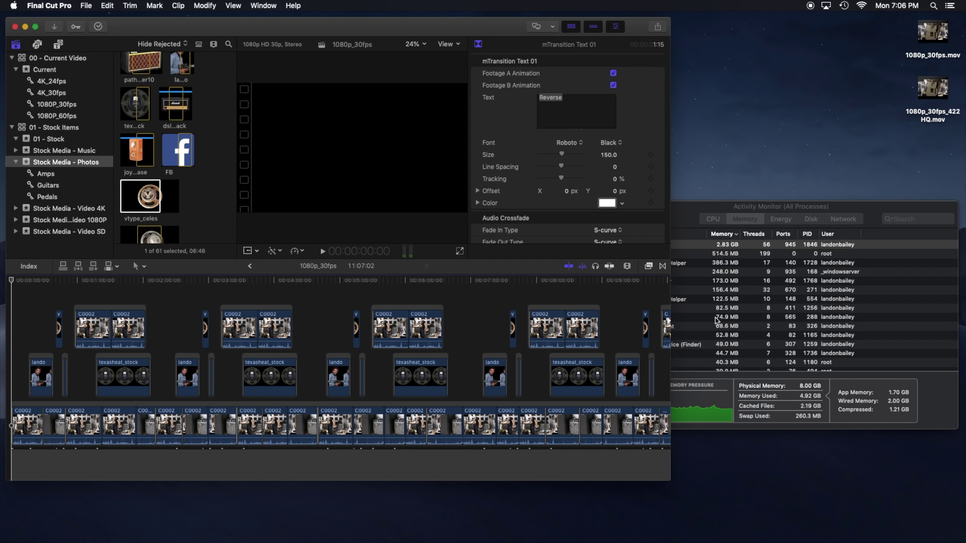
key("cmd+9")
left_click(712, 219)
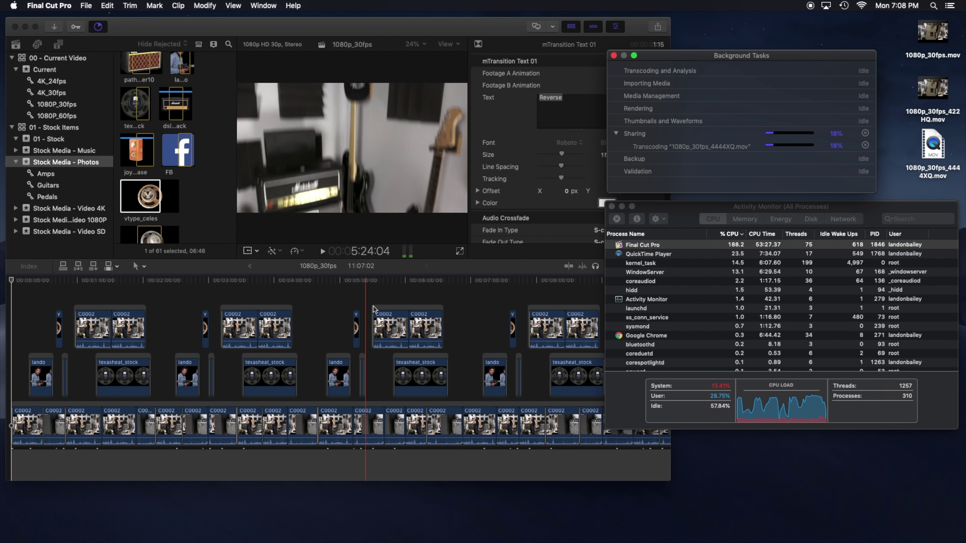
left_click(714, 57)
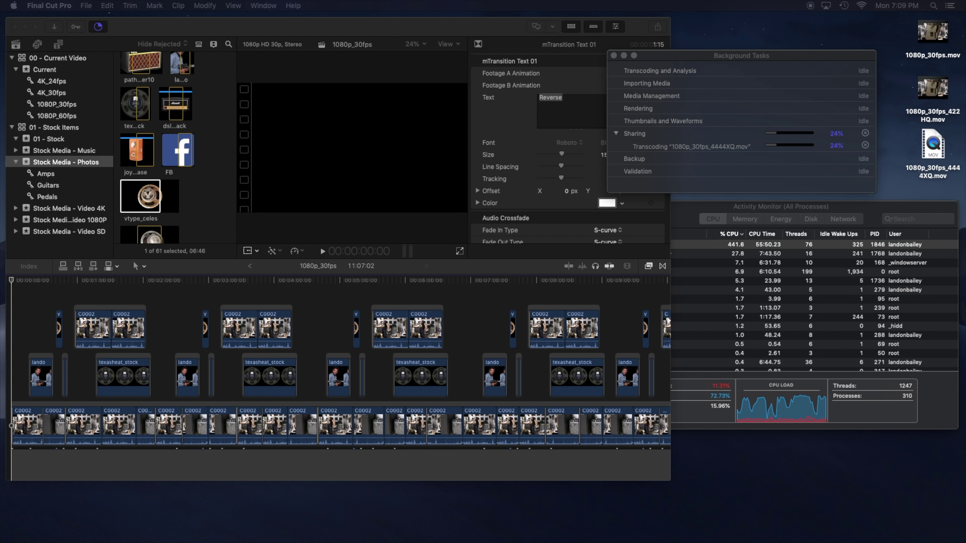
left_click(790, 57)
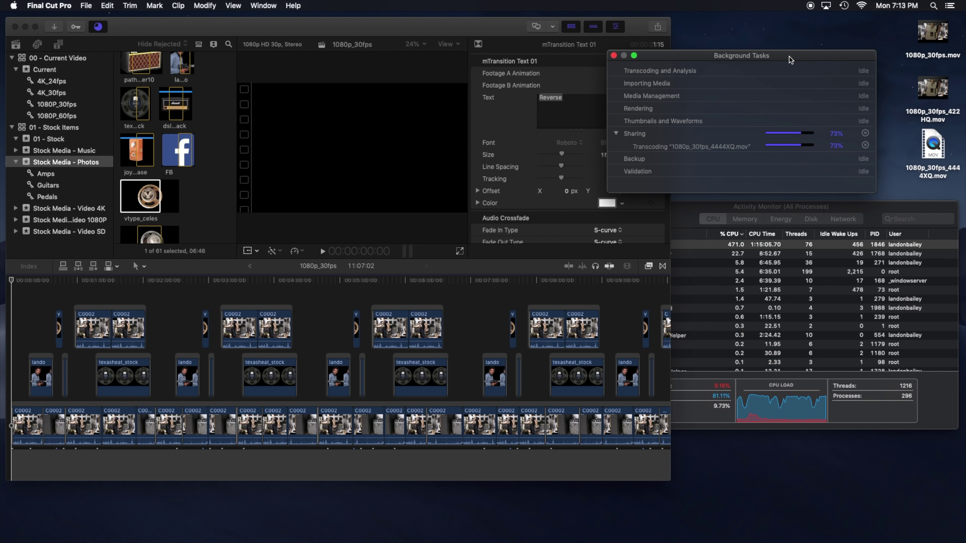
key("super+Tab")
left_click(688, 54)
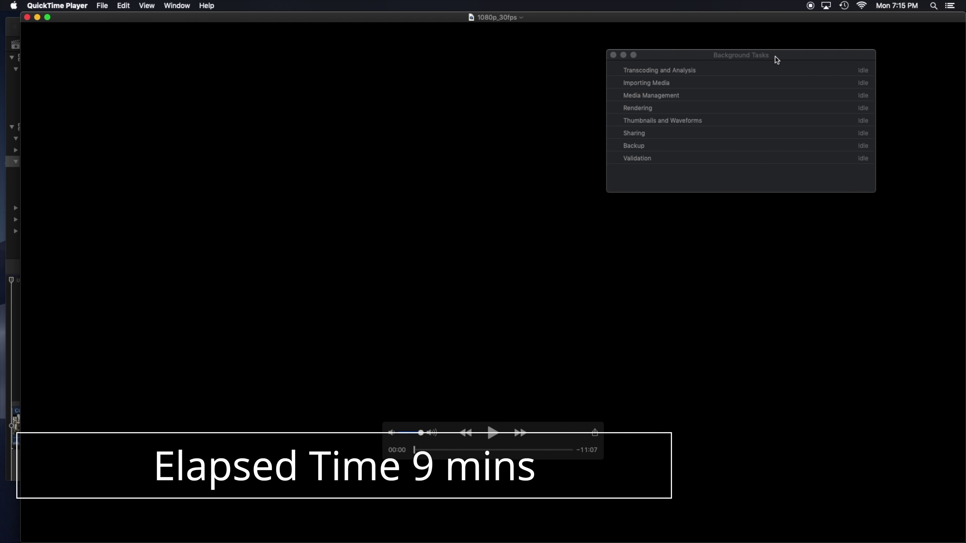
- Dismiss the Share Successful notice, close Background Tasks, and play the 4444 XQ movie full screen
left_click(939, 29)
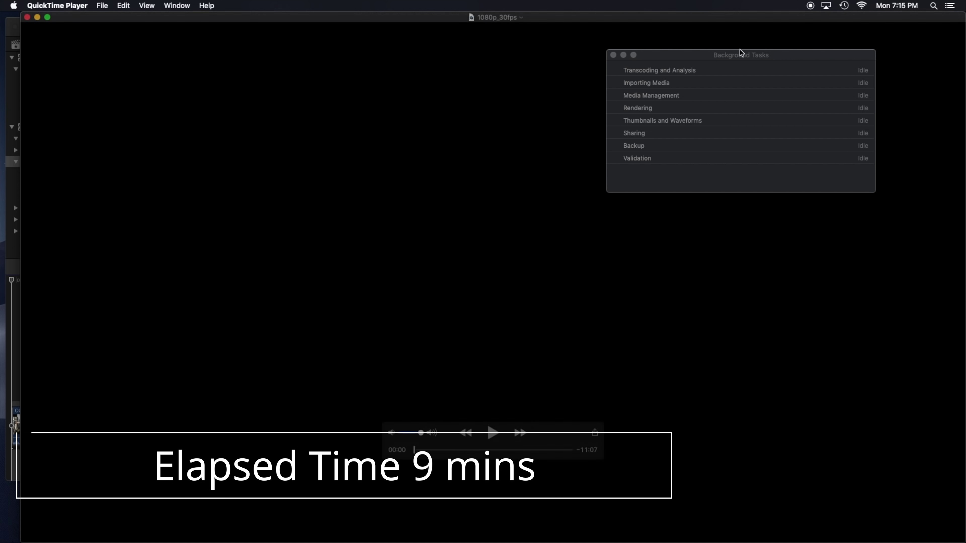
left_click(614, 56)
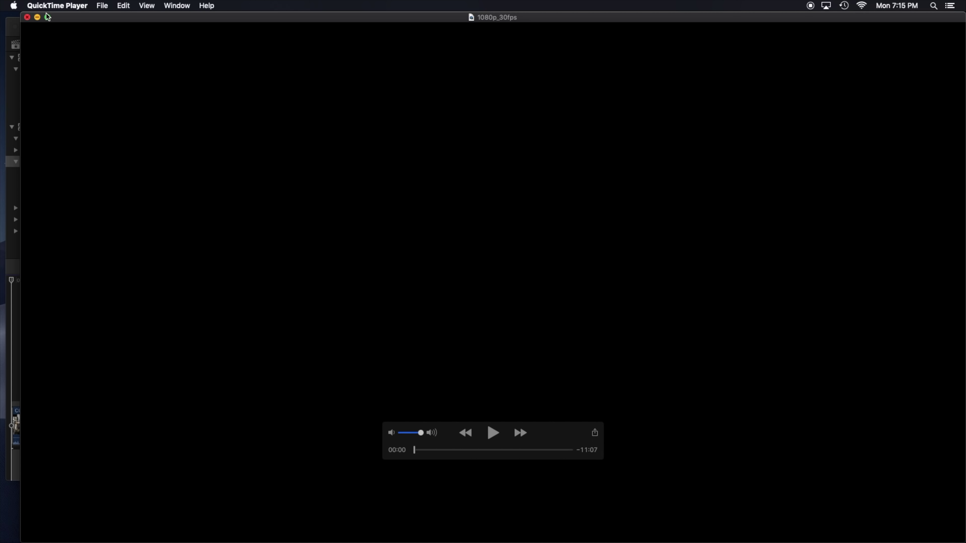
left_click(47, 17)
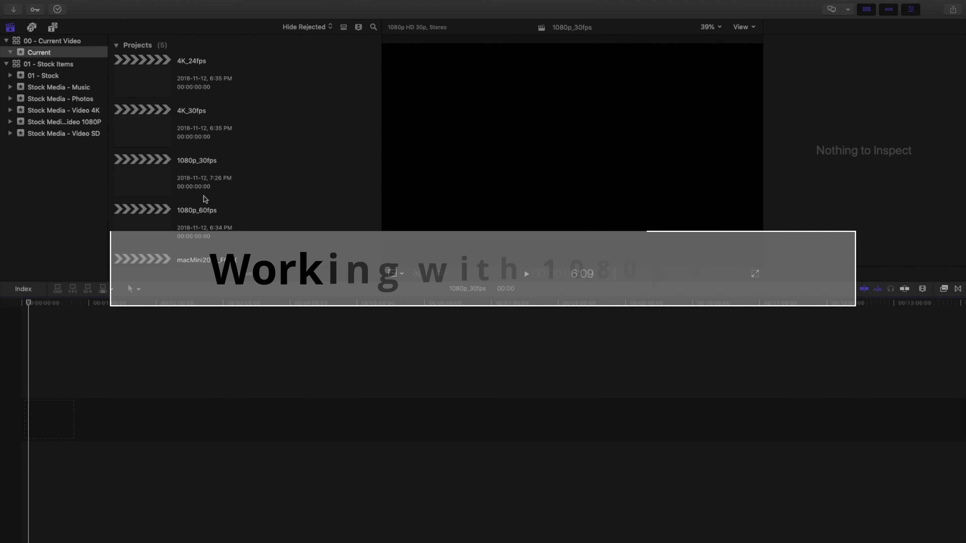
- Open the 1080p_60fps project and add camera clip C0001 to its timeline
left_click(148, 219)
scroll(280, 192, "down", 5)
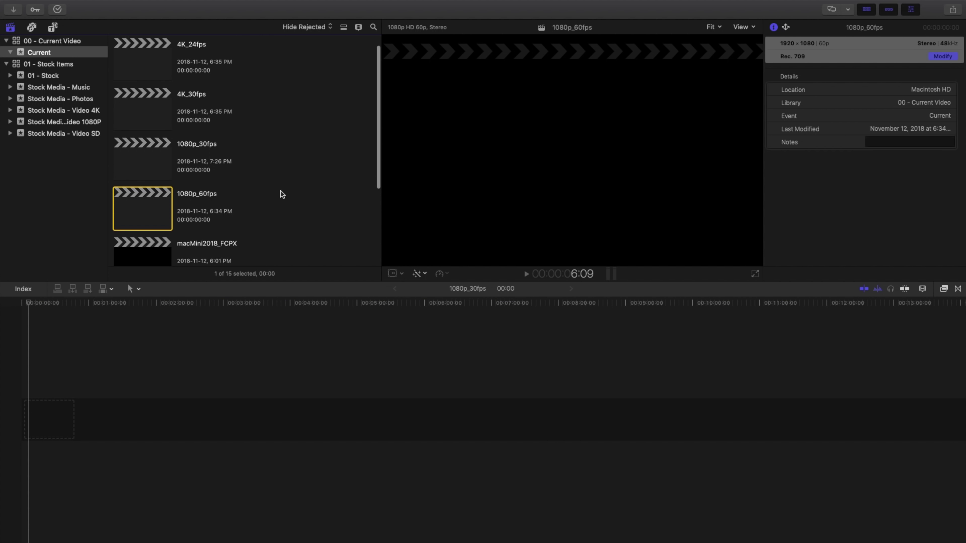
left_click(146, 187)
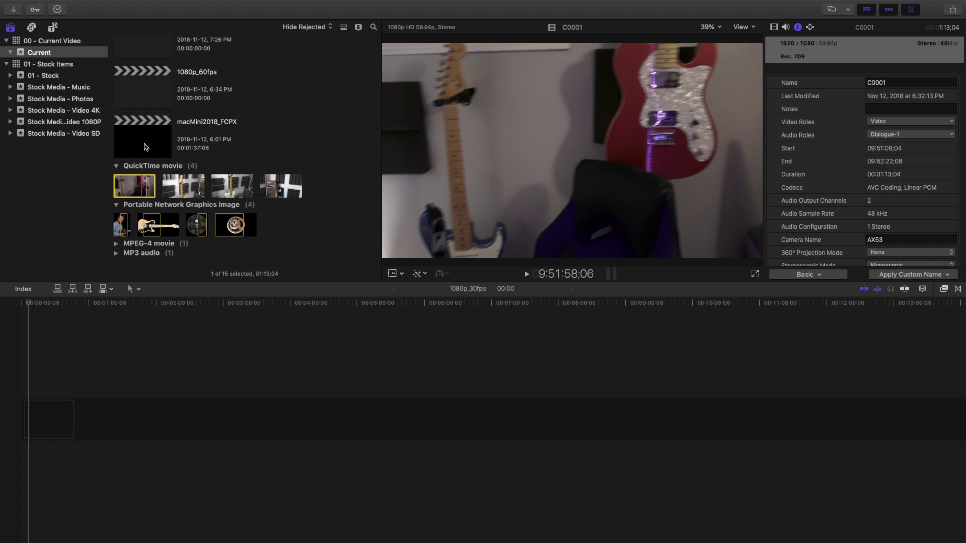
left_click(147, 93)
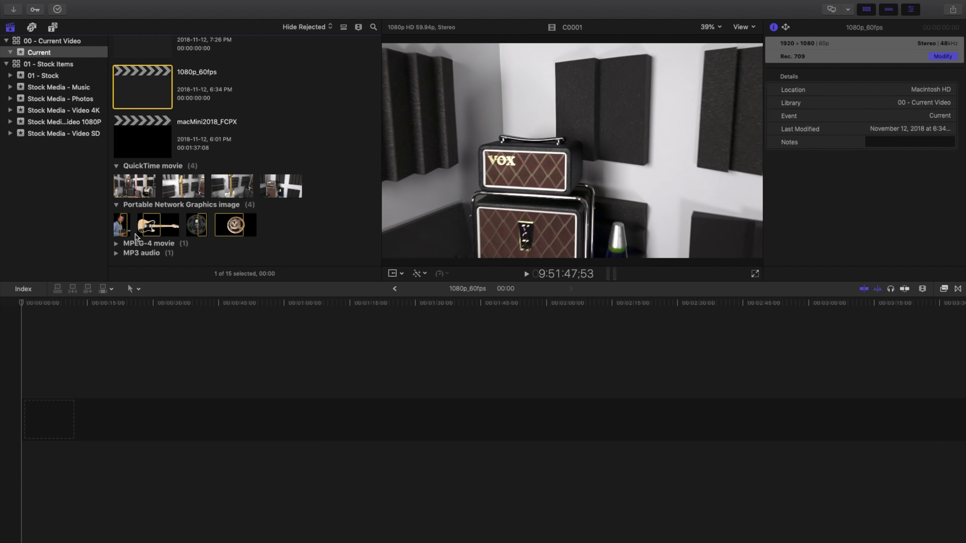
left_click(134, 191)
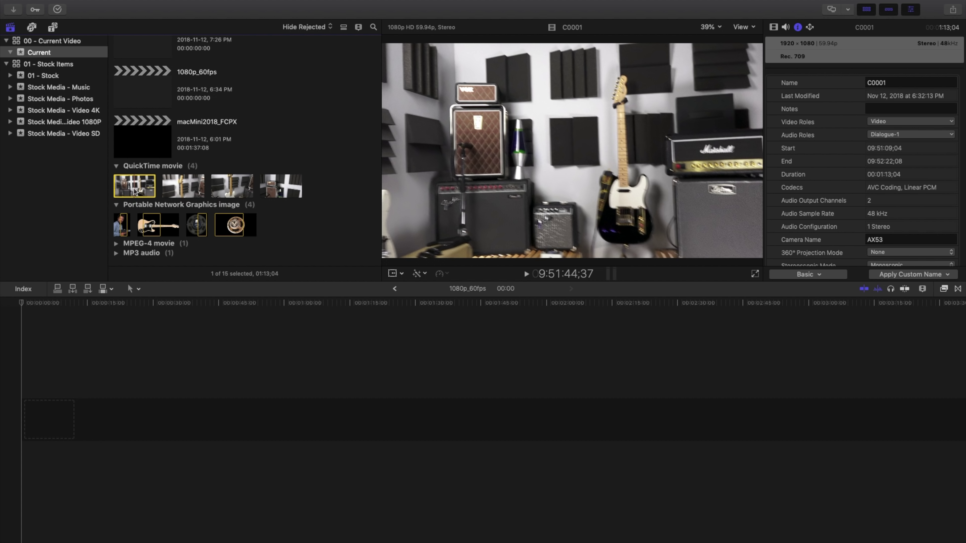
left_click(58, 290)
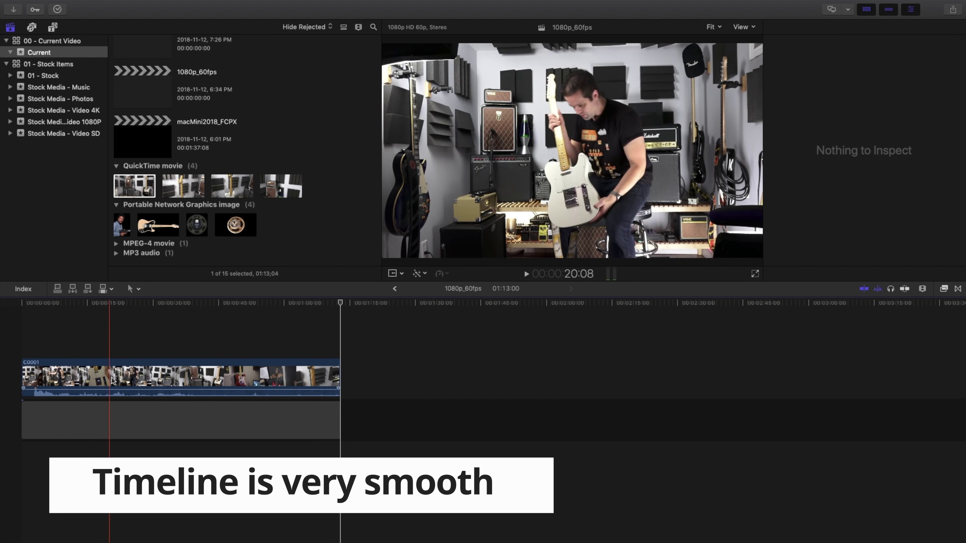
- Play the 1080p_60fps timeline from a point in clip C0001, then stop
left_click(58, 372)
key("space")
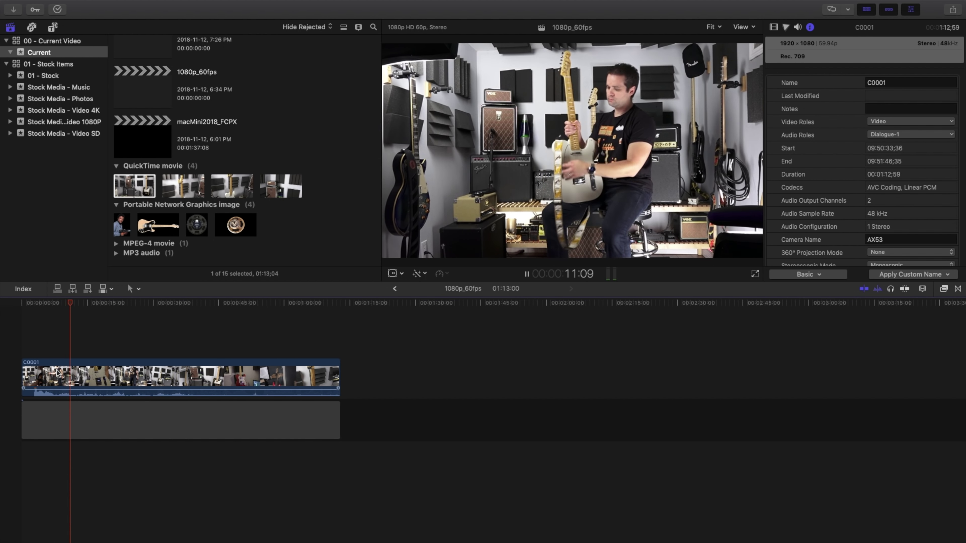
key("space")
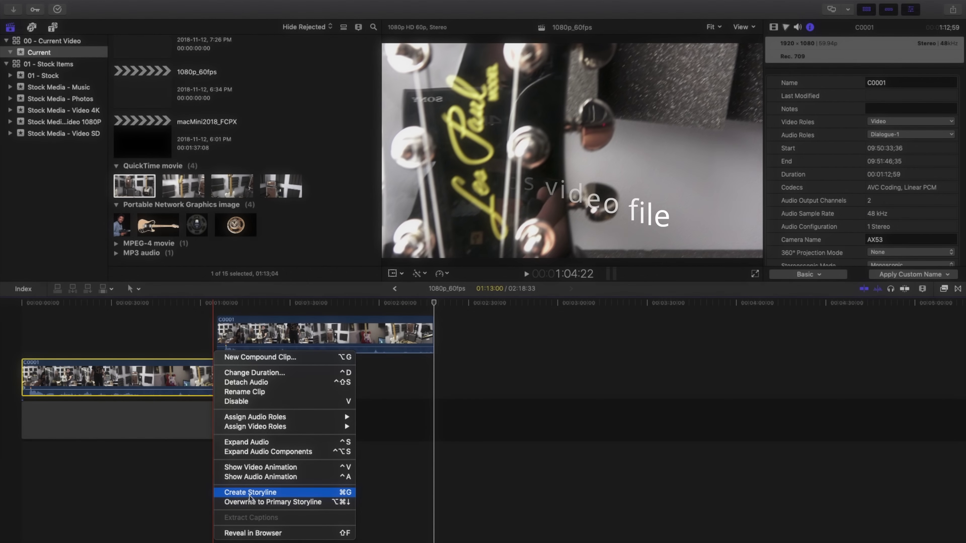
- Turn the connected C0001 clip into a storyline, move it later, and adjust the timeline clip display
left_click(248, 494)
left_click_drag(228, 331, 236, 366)
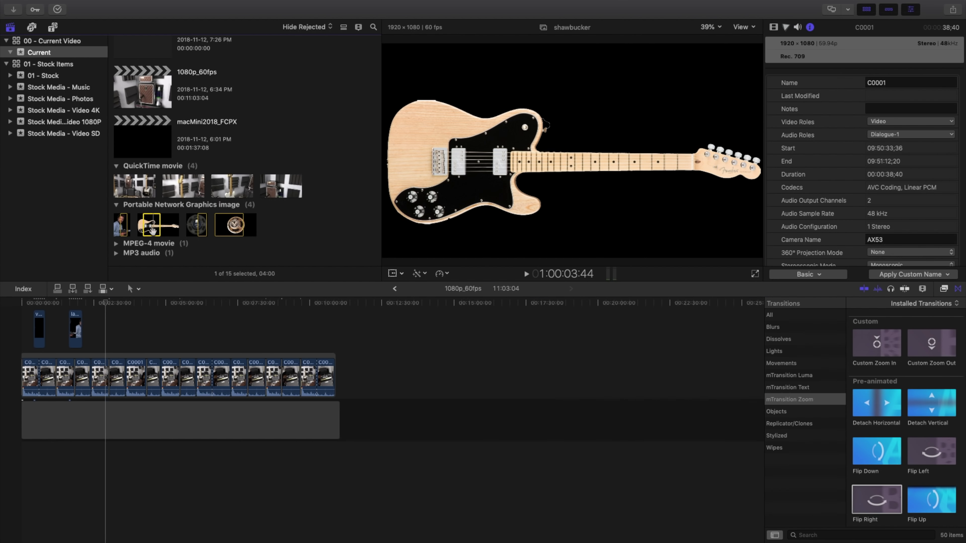
left_click(921, 290)
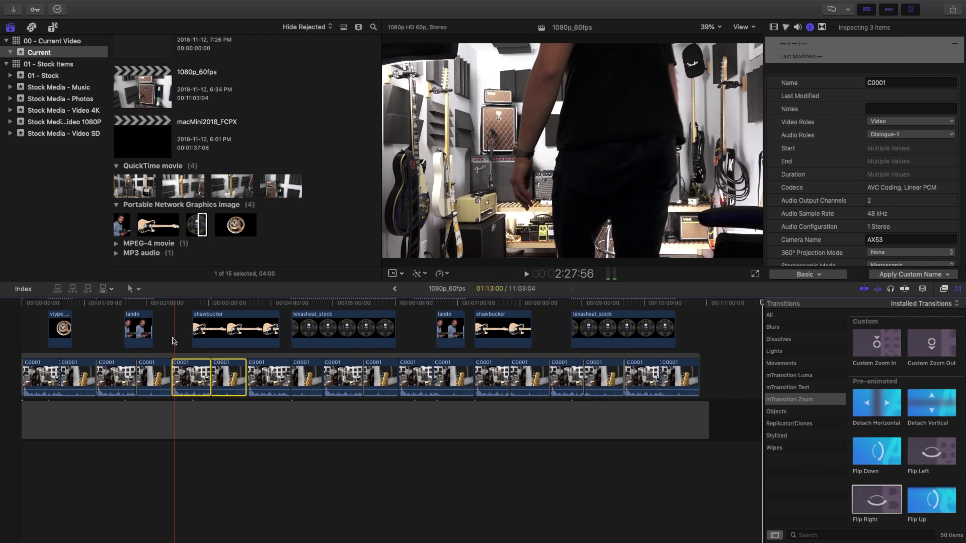
scroll(123, 379, "down", 3)
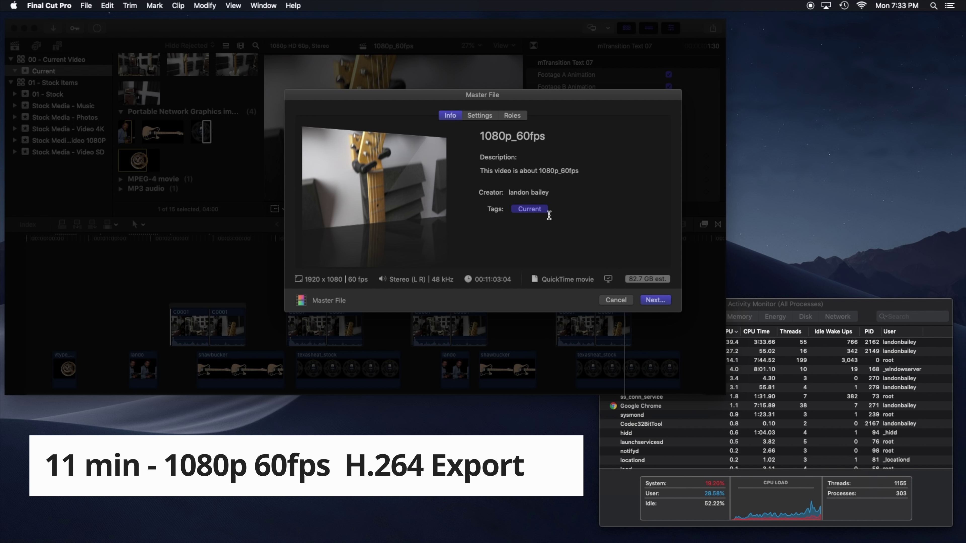
- Set the master file video codec to H.264 and save 1080p_60fps_h264 to the Desktop
left_click(480, 116)
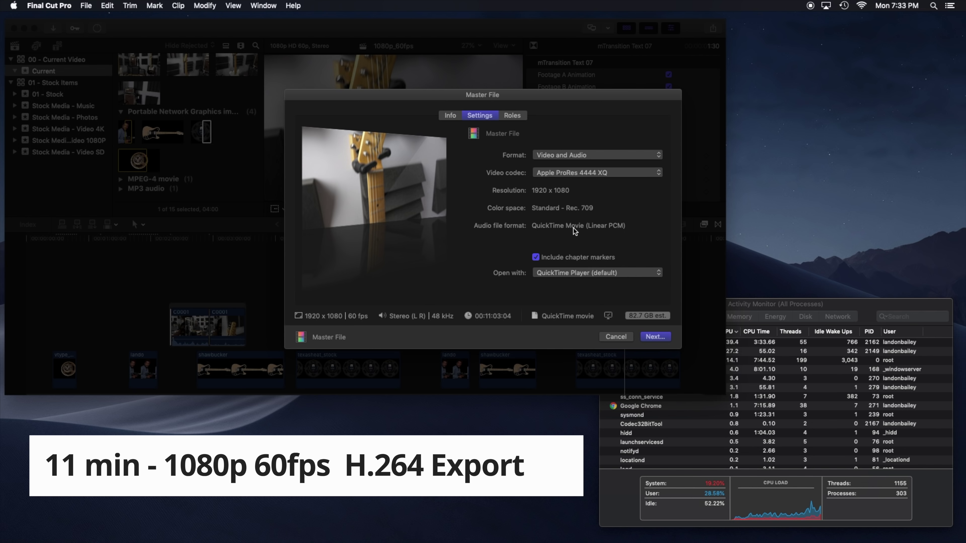
left_click(559, 174)
left_click(555, 232)
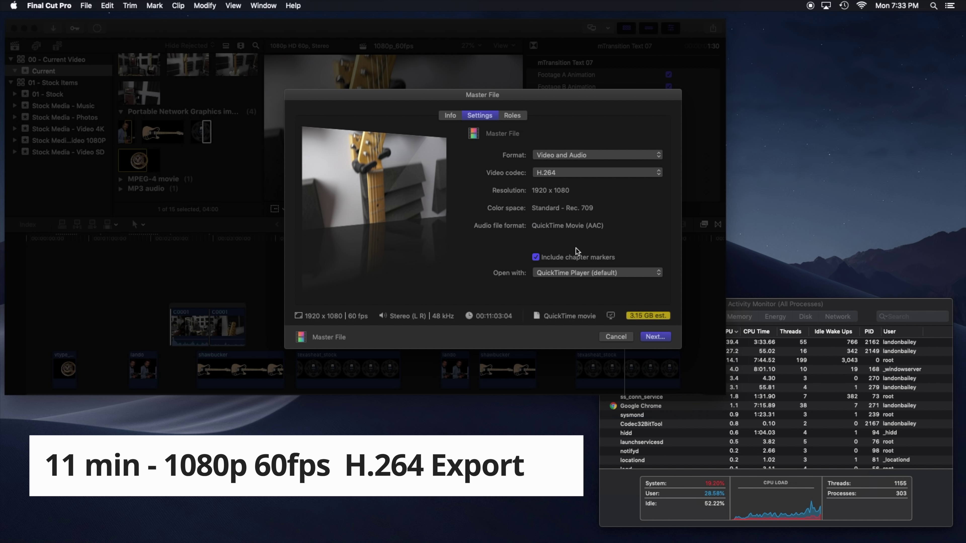
left_click(652, 337)
type("1080p_60fps_h264")
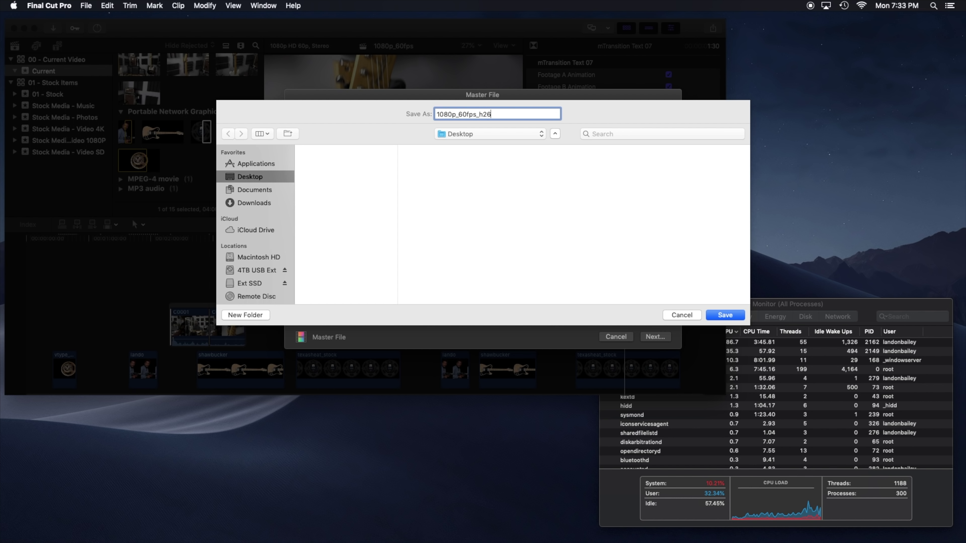
left_click(724, 315)
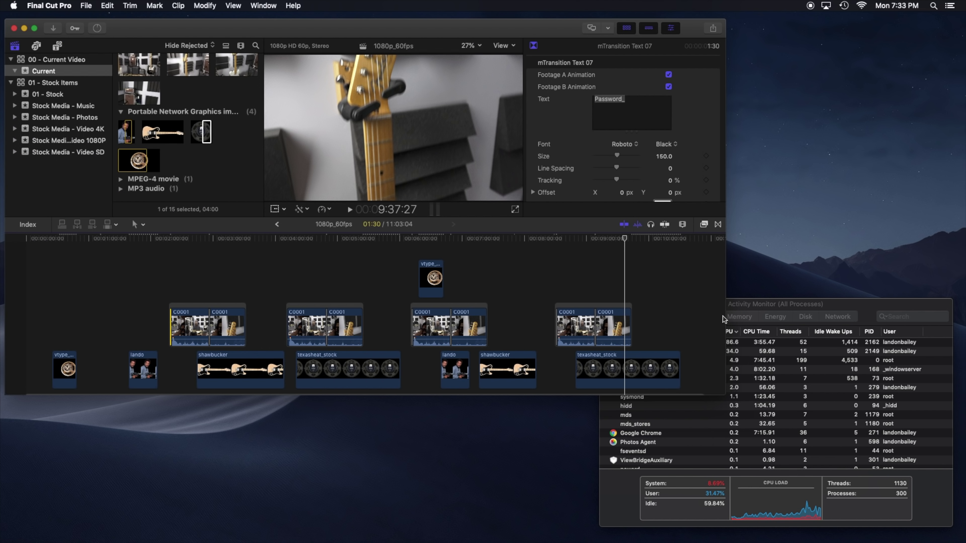
- Watch the H.264 export progress in Background Tasks alongside Activity Monitor's CPU and Memory views
left_click(98, 28)
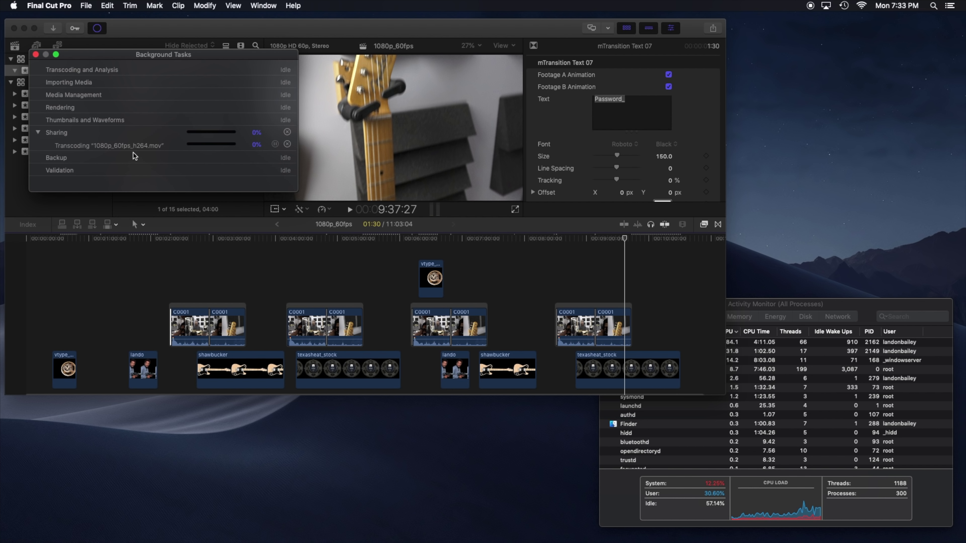
left_click(816, 310)
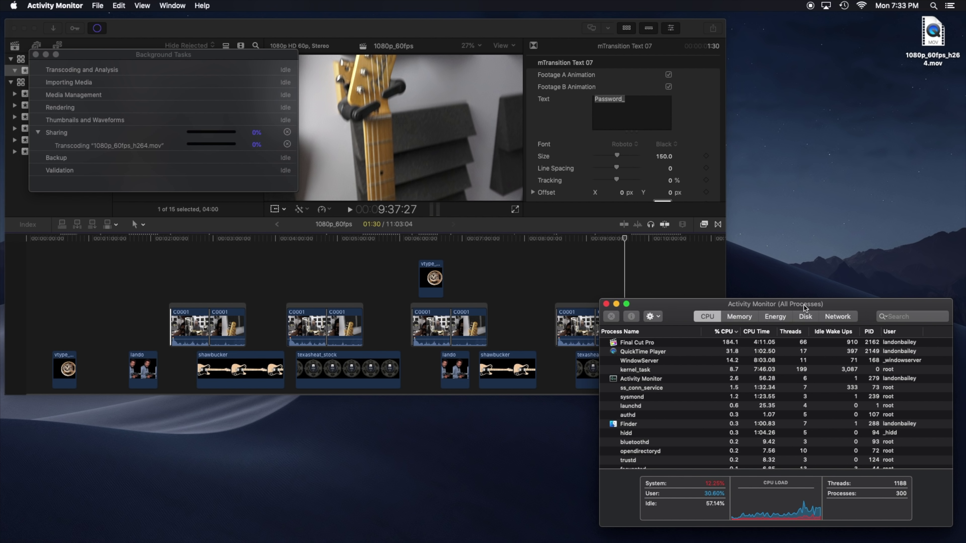
left_click_drag(166, 150, 775, 170)
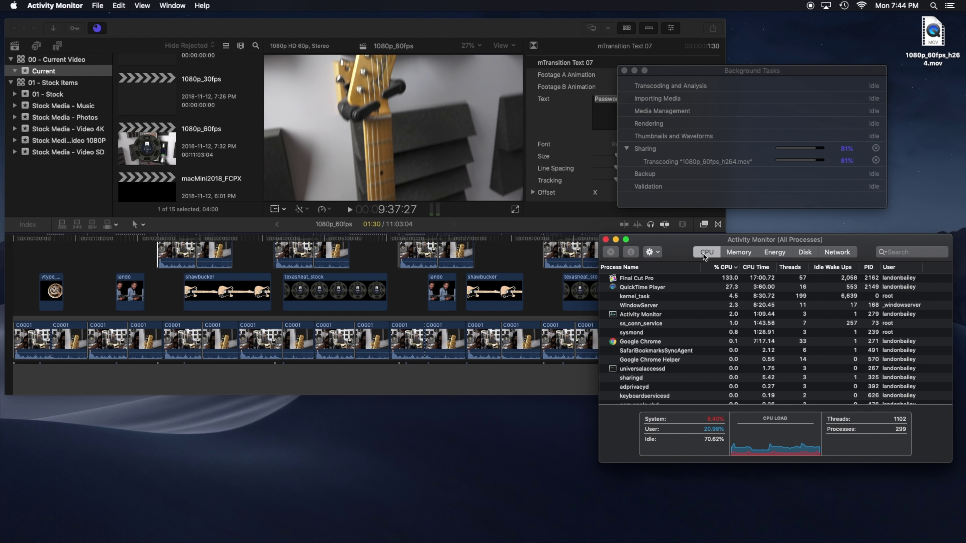
left_click(738, 252)
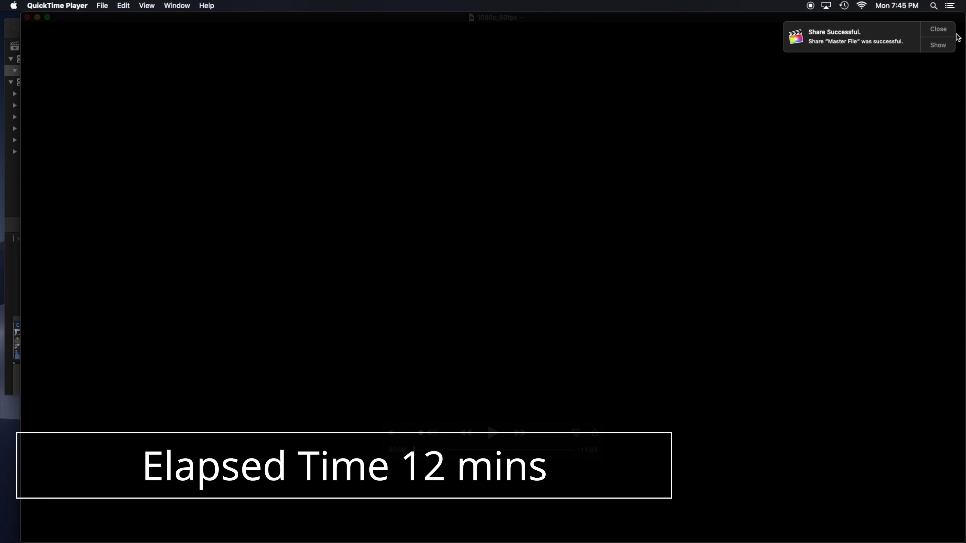
- Play the exported 1080p_60fps movie full screen, starting from a point partway in
left_click(48, 18)
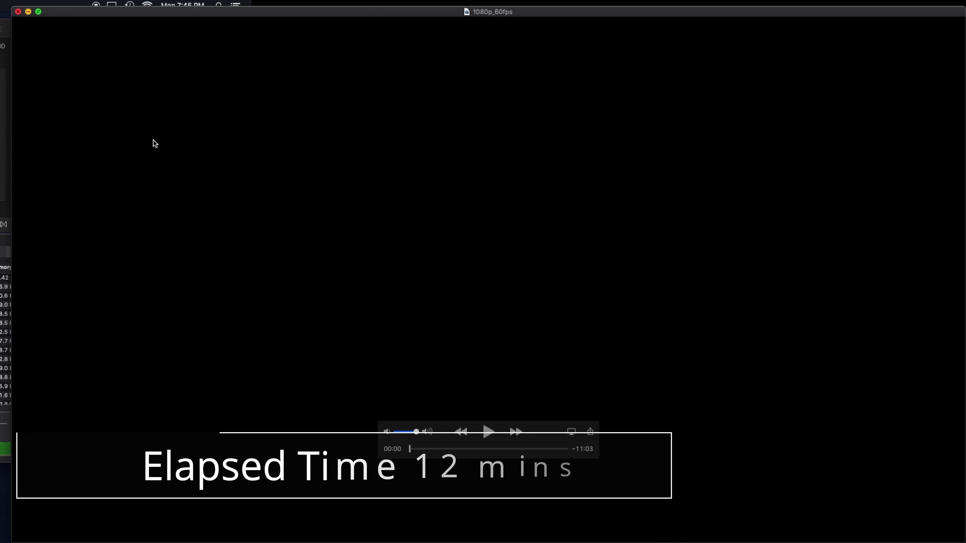
mouse_move(414, 449)
left_mouse_down()
mouse_move(470, 449)
mouse_move(417, 449)
left_mouse_up()
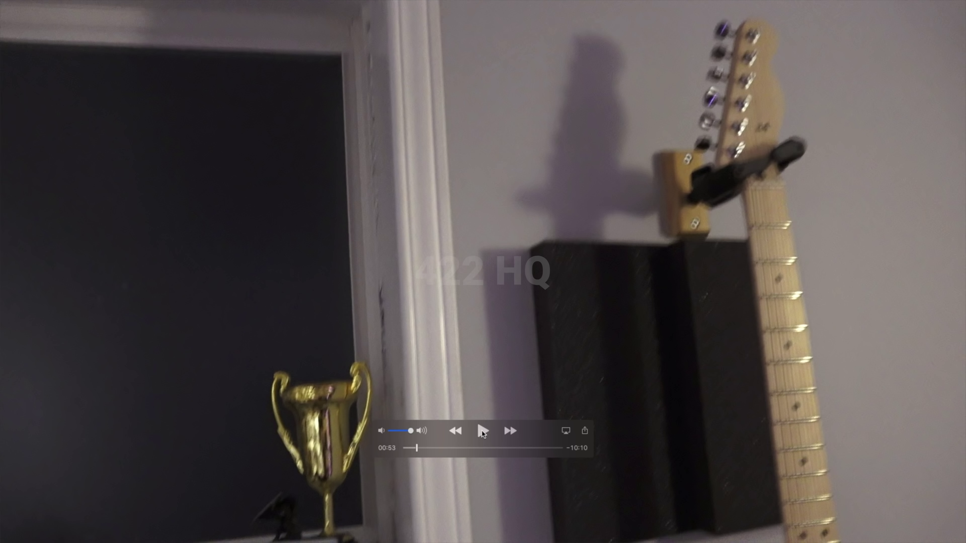
left_click(482, 431)
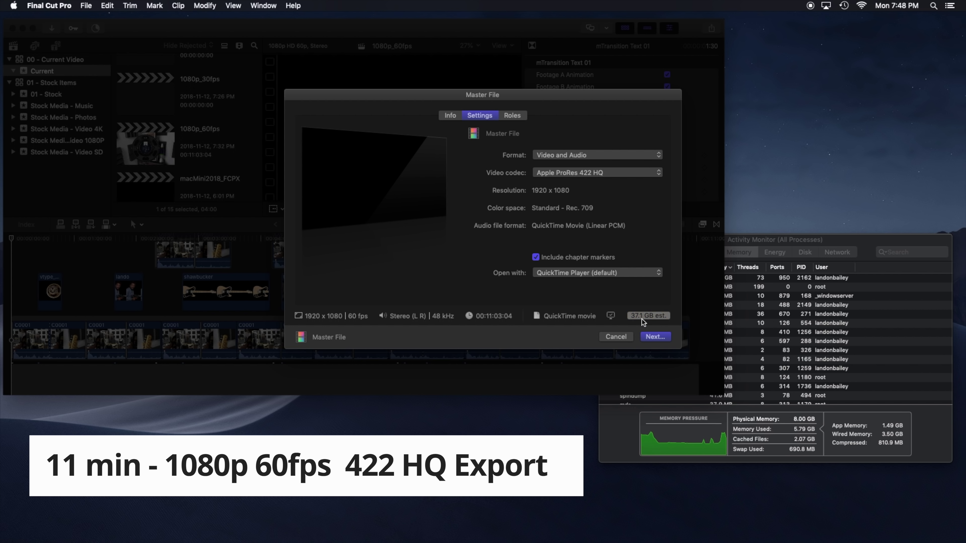
- Name the ProRes export 1080p_60fps_422HQ and save it to the Desktop
left_click(655, 336)
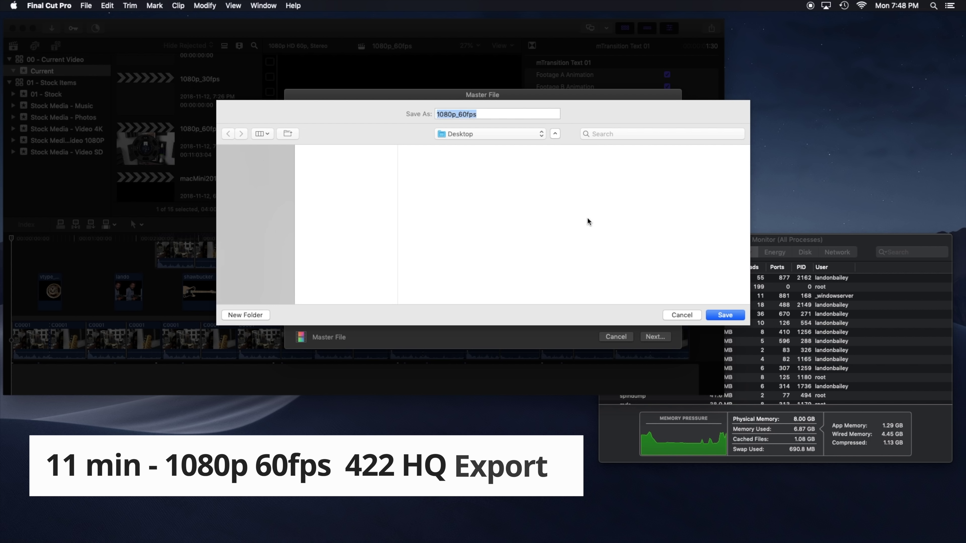
key("Right")
type("_422")
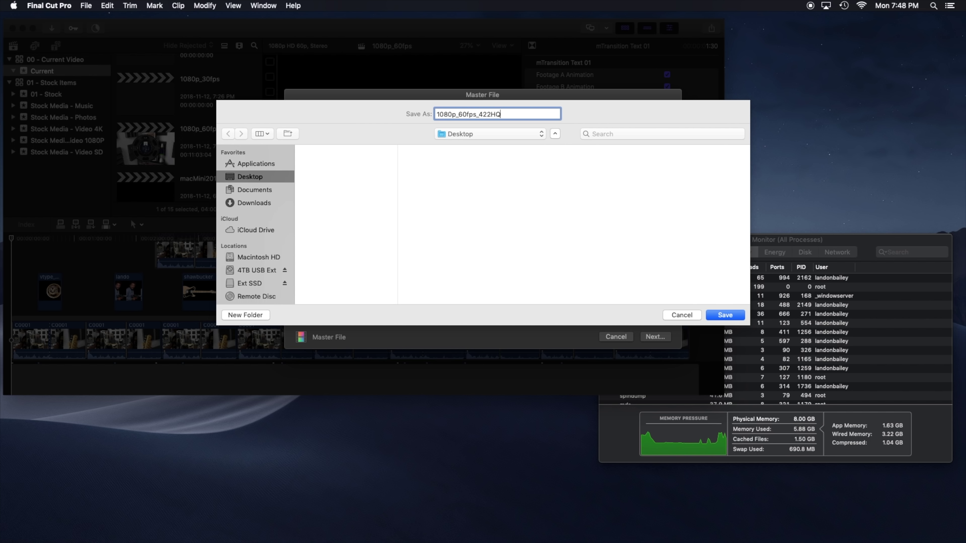
left_click(726, 315)
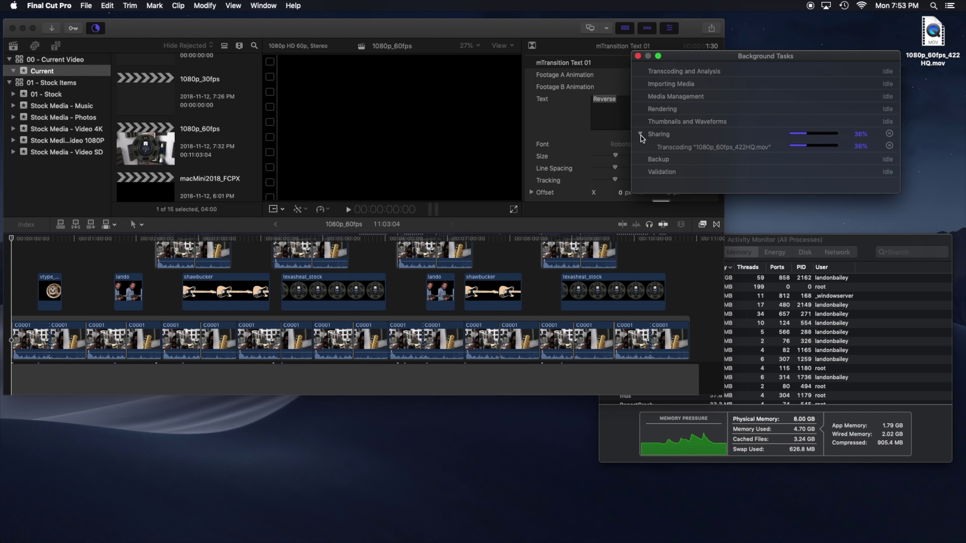
- Watch CPU load in Activity Monitor while the ProRes 422 HQ export completes
left_click(813, 450)
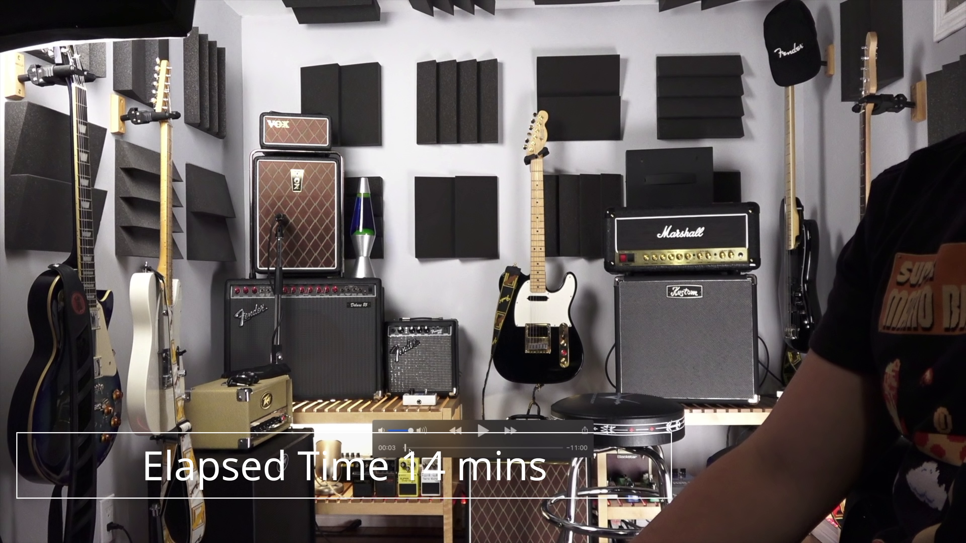
- Scrub the 422 HQ movie to a later scene, then jump to about 05:23
left_click_drag(408, 450, 549, 449)
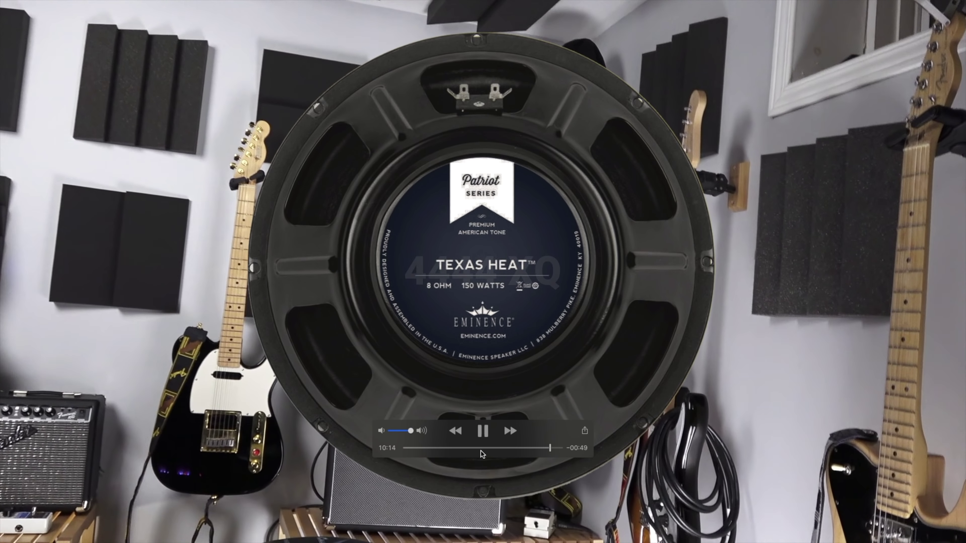
left_click(481, 451)
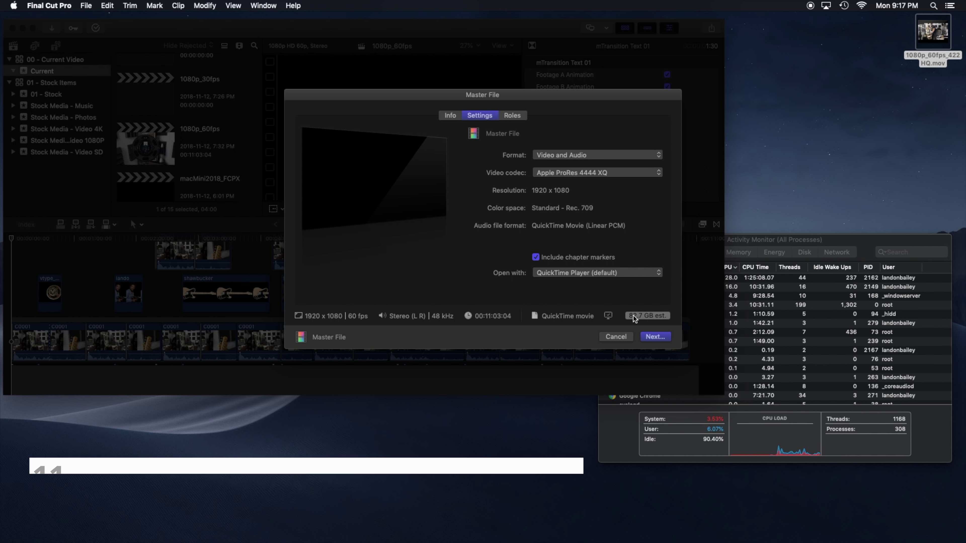
- Save the ProRes 4444 XQ export as 1080p_60fps_4444XQ on the Desktop and monitor its progress
left_click(649, 338)
type("1080p_60fps_4444XQ")
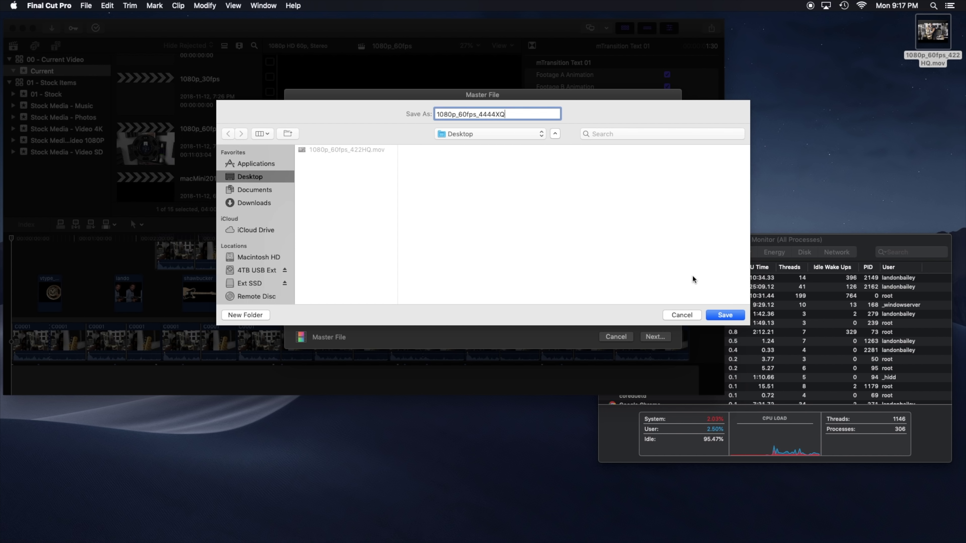
left_click(724, 315)
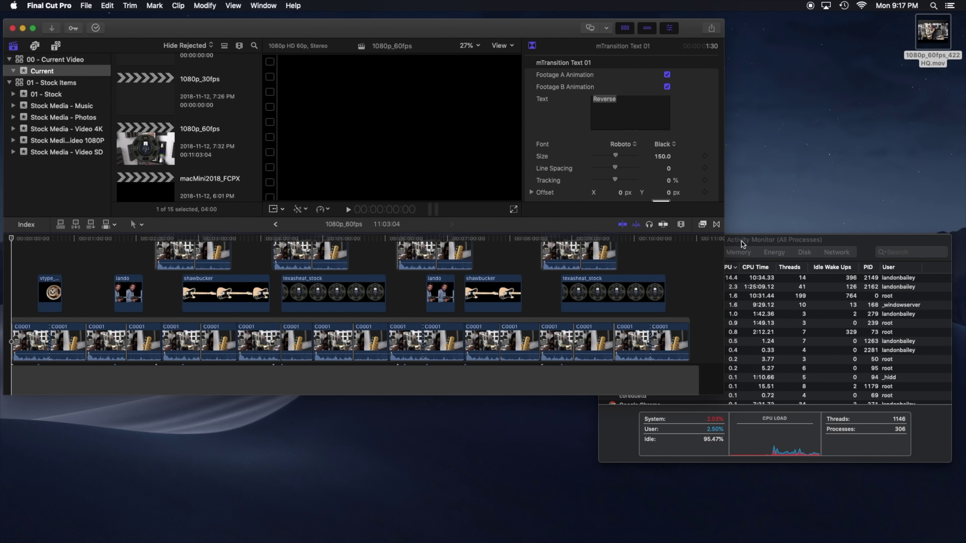
left_click_drag(743, 244, 742, 266)
left_click(96, 29)
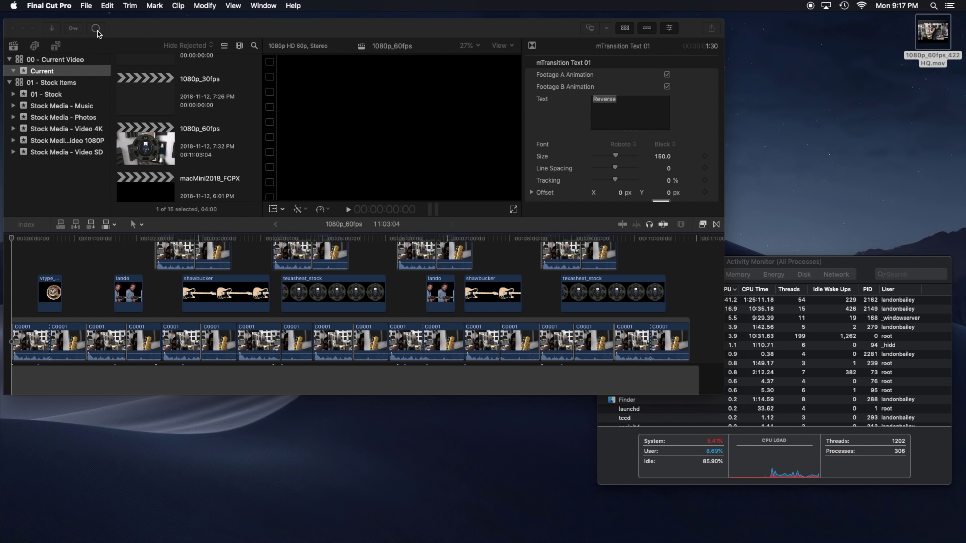
left_click(98, 32)
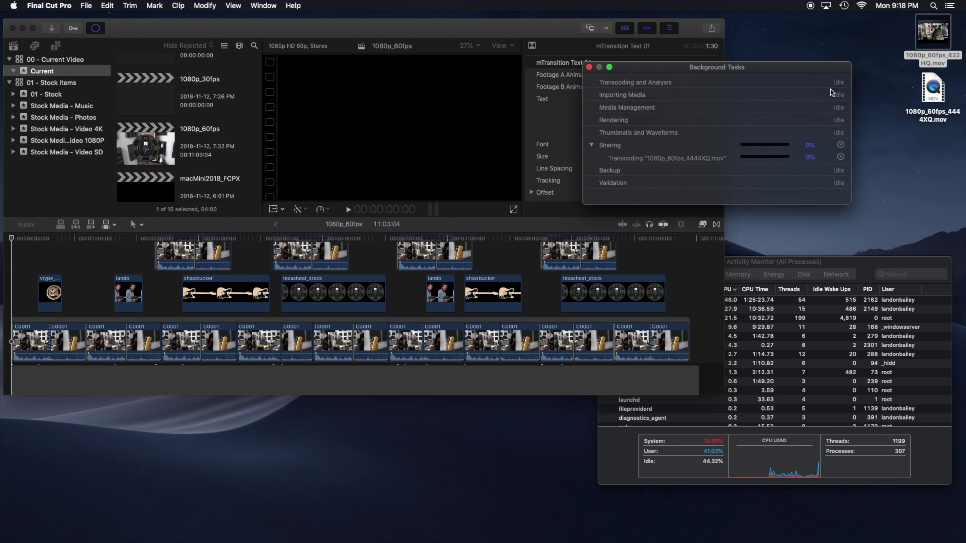
left_click(701, 275)
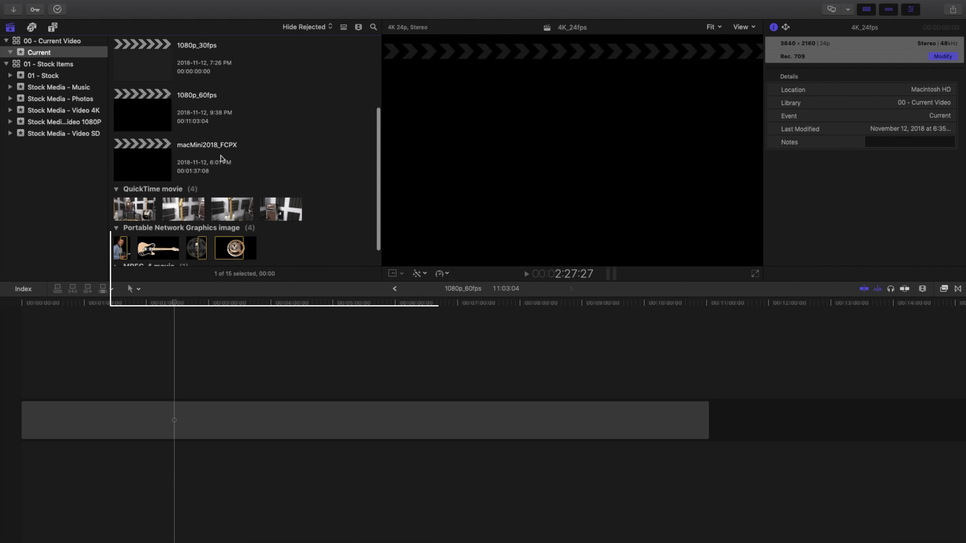
- Open the 4K_24fps project, connect clip C0004 above the gap, and make it a storyline
scroll(222, 159, "down", 2)
scroll(220, 158, "up", 5)
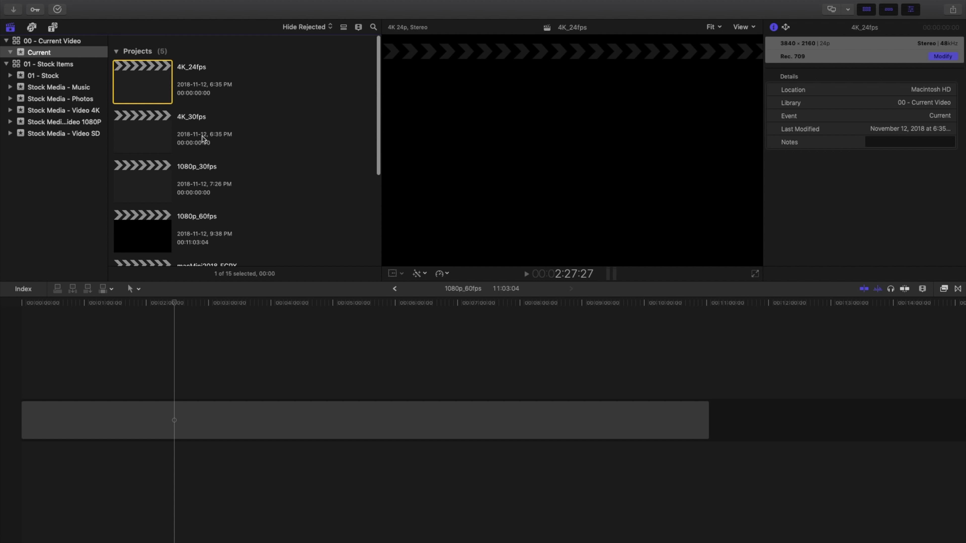
double_click(156, 81)
scroll(276, 151, "down", 5)
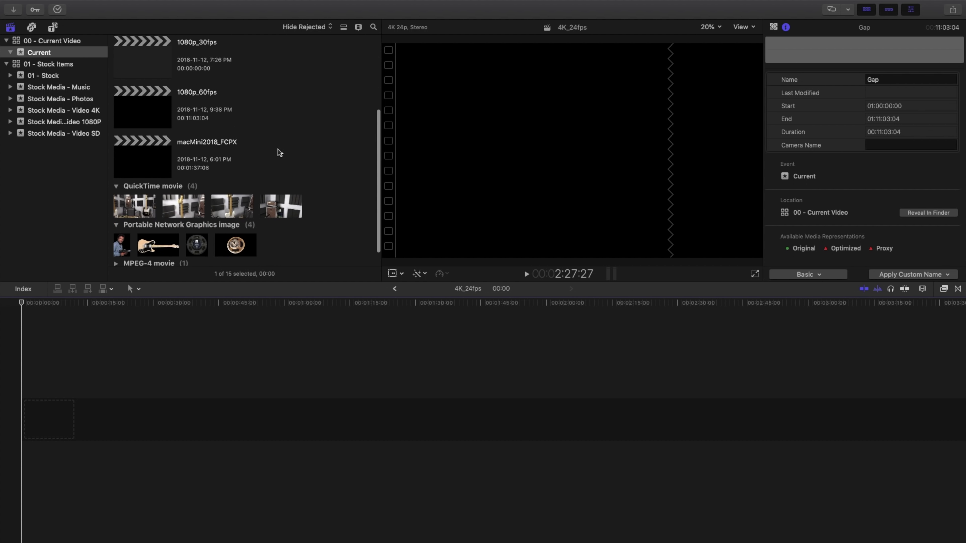
left_click(277, 186)
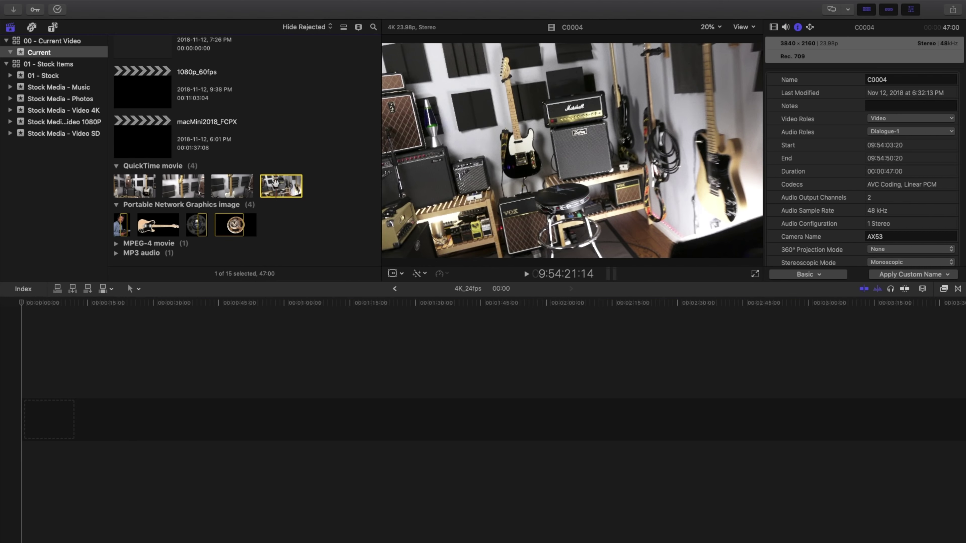
left_click(57, 290)
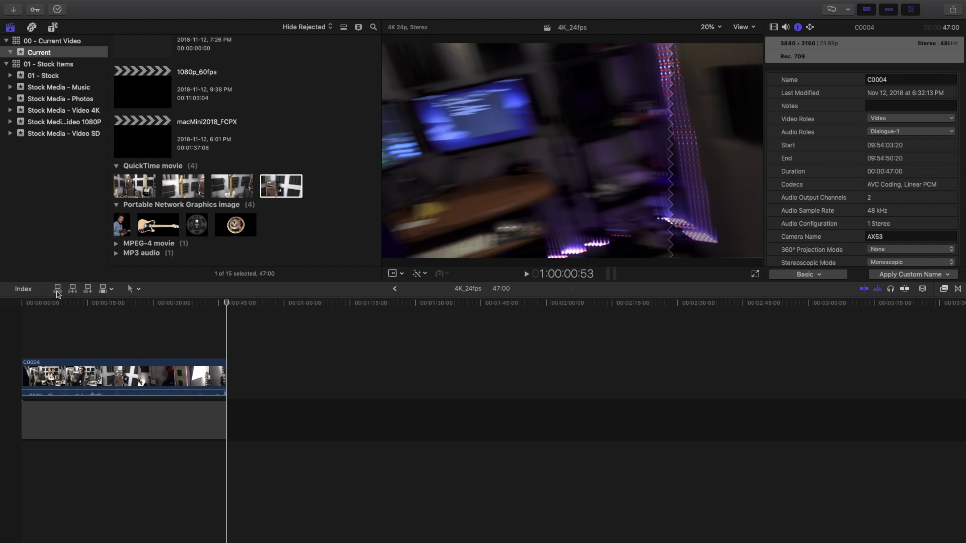
right_click(87, 384)
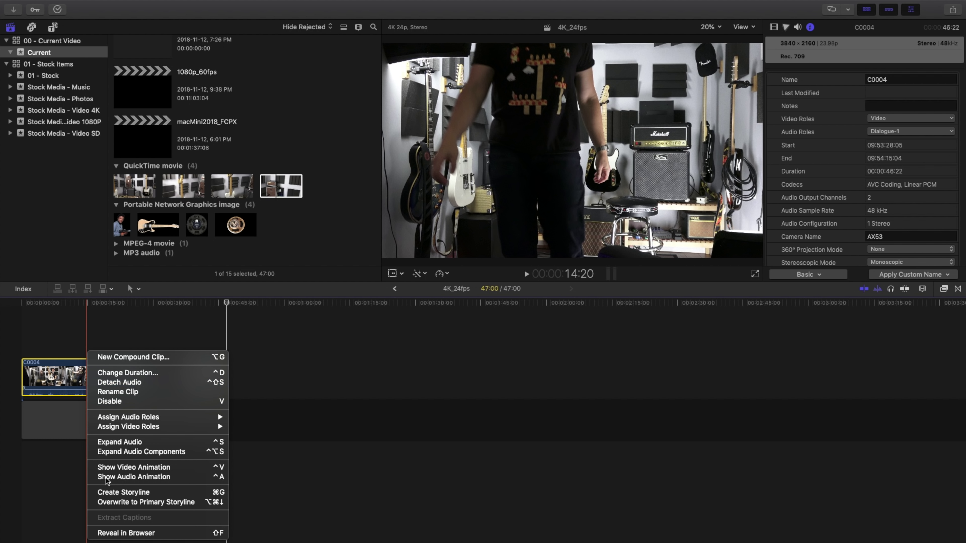
left_click(119, 492)
- Lengthen the gap beneath C0004 and check background rendering progress
left_click_drag(227, 416, 453, 417)
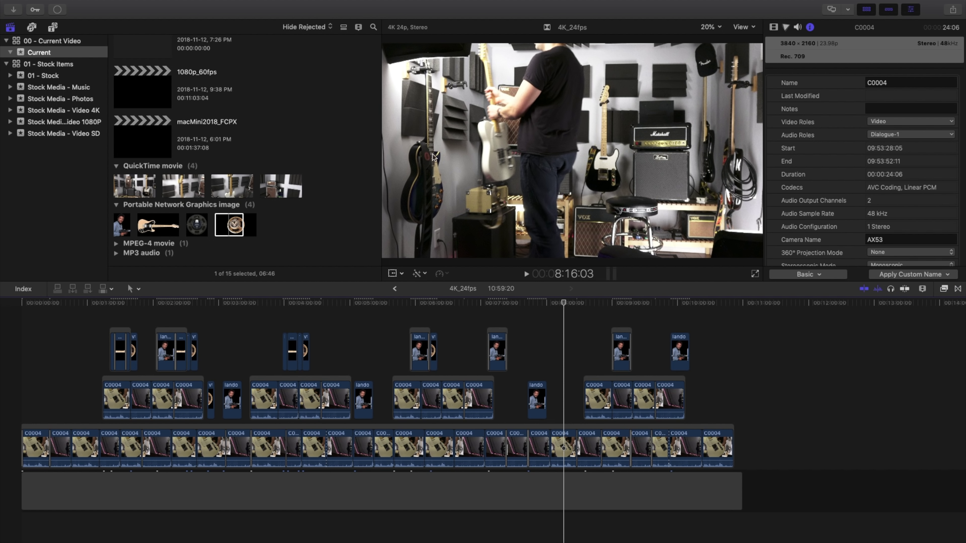
left_click(54, 9)
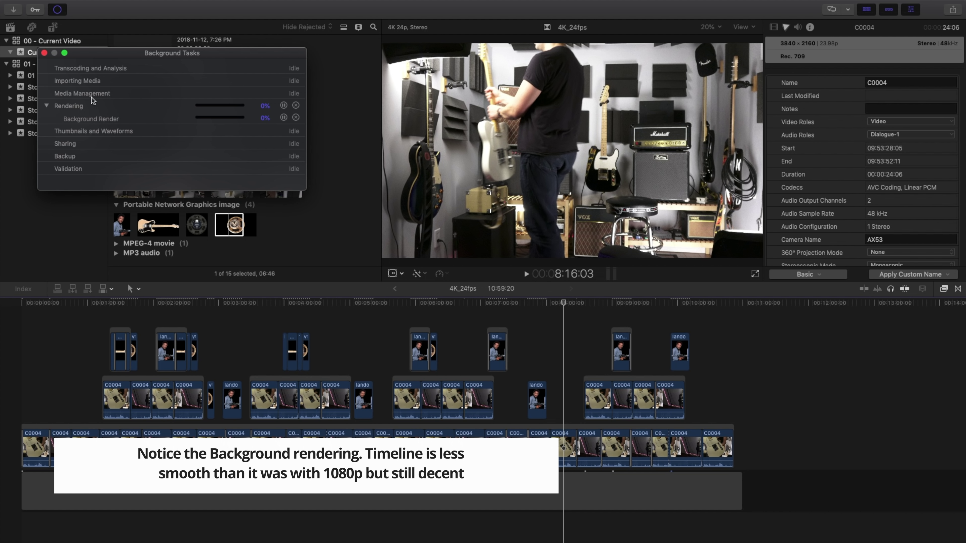
left_click(45, 54)
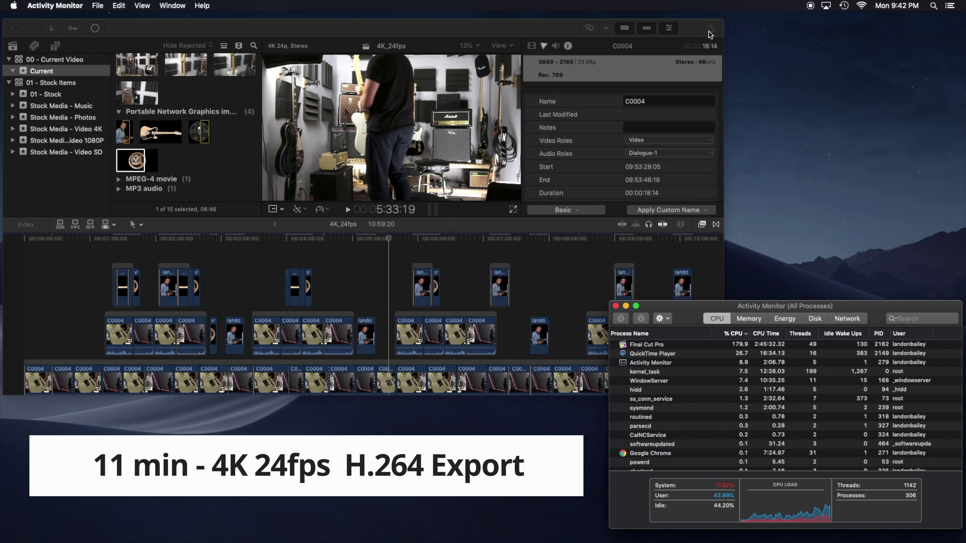
left_click(710, 27)
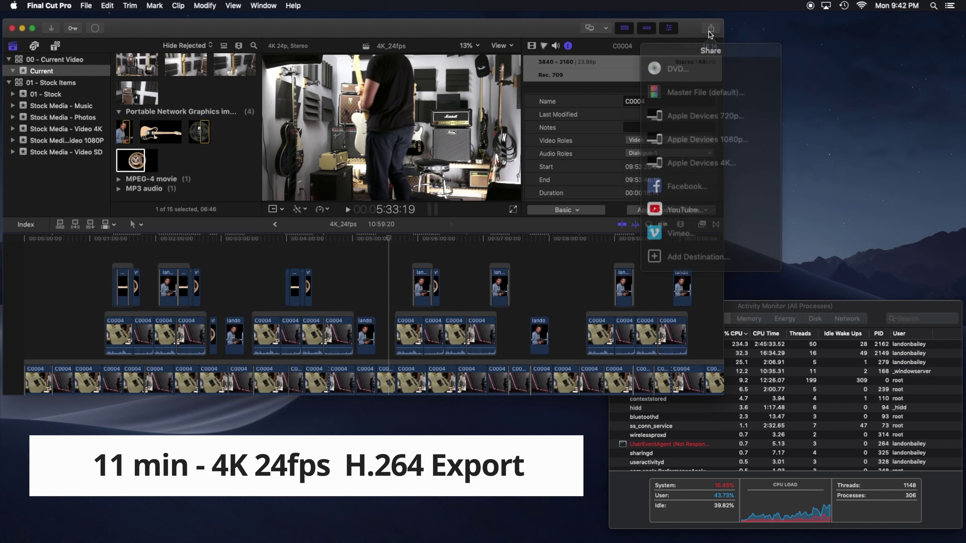
left_click(689, 85)
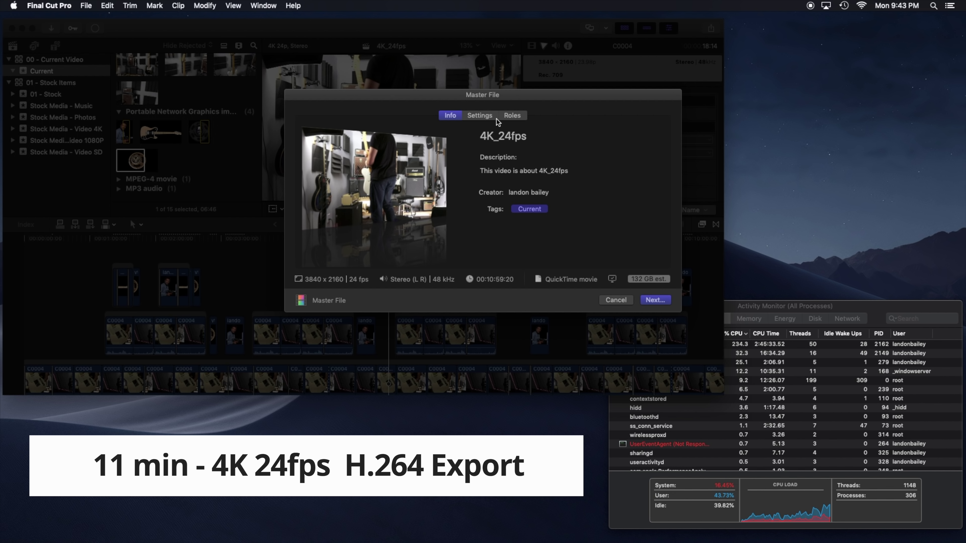
left_click(491, 117)
left_click(563, 175)
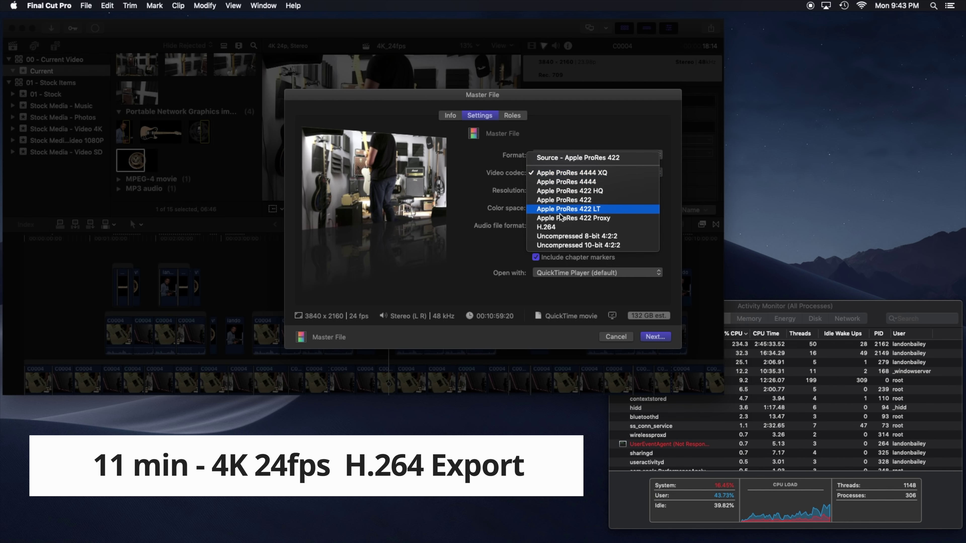
left_click(550, 227)
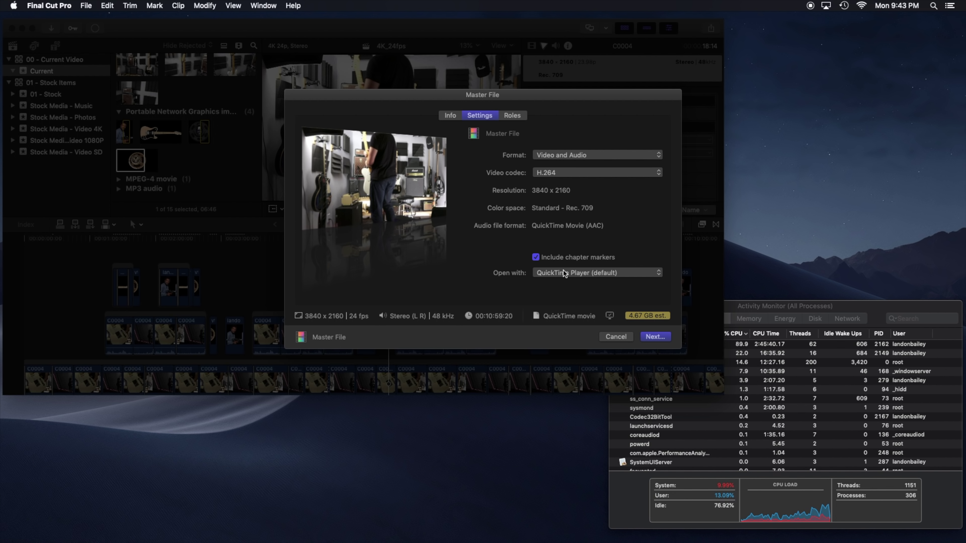
left_click(648, 337)
type("4K_24fps_h264")
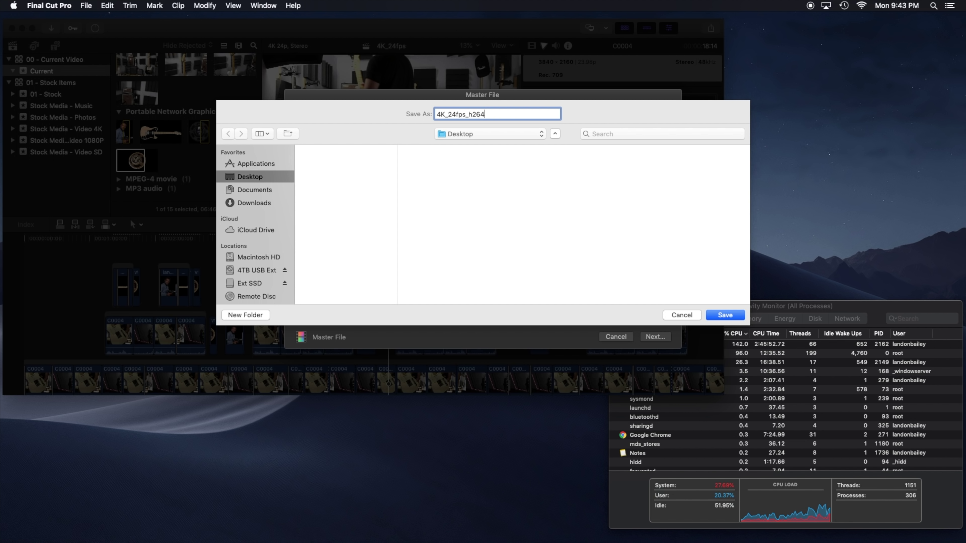
left_click(725, 315)
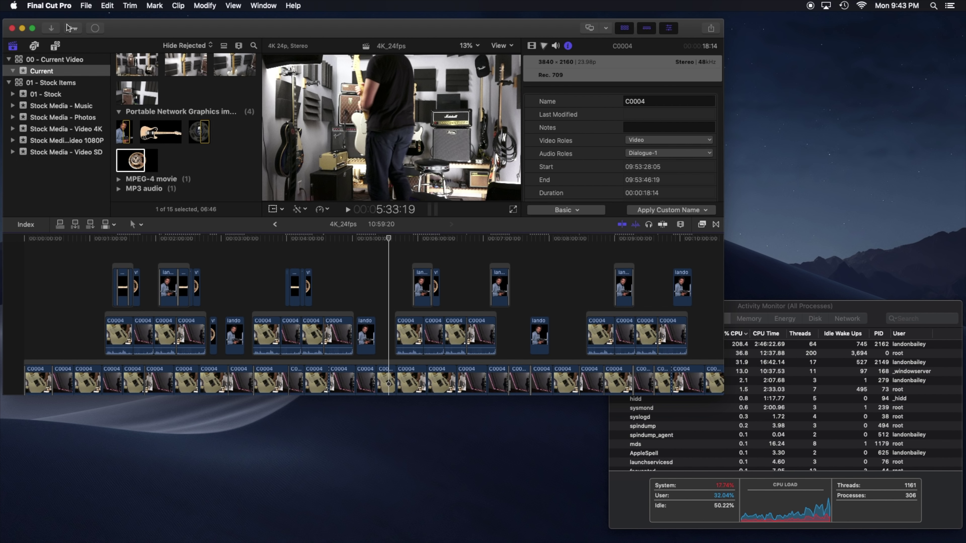
- Track the 4K_24fps H.264 export in Background Tasks, toggling Activity Monitor between Memory and CPU
left_click(94, 29)
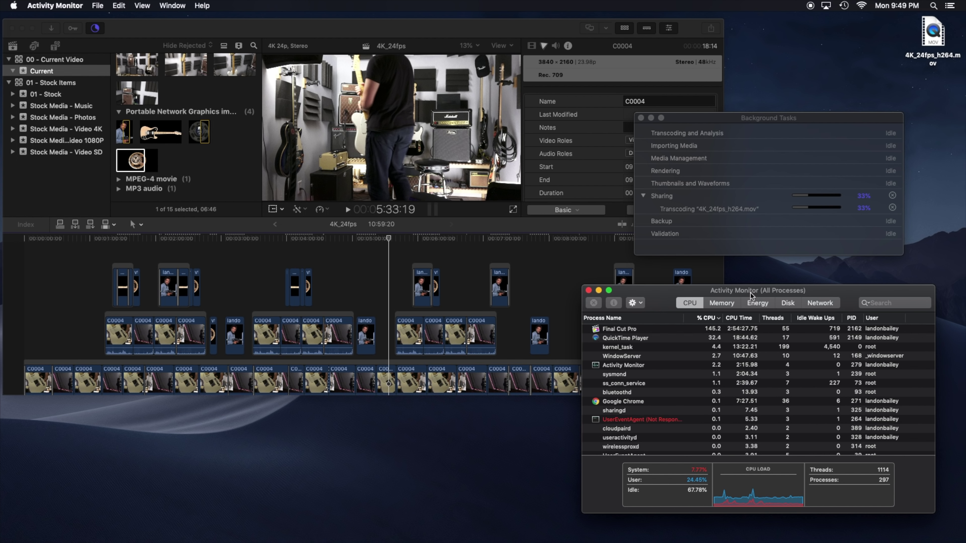
left_click(703, 123)
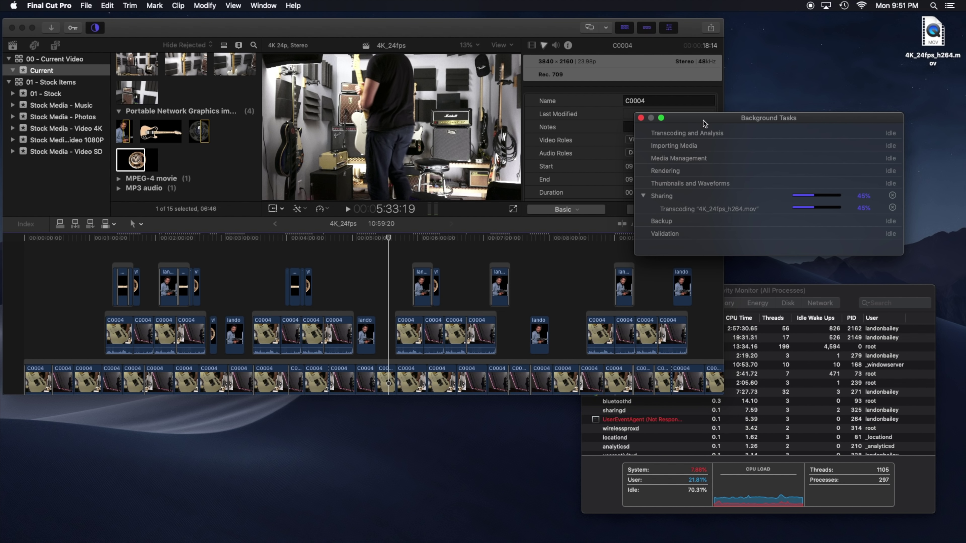
left_click(732, 303)
left_click(393, 36)
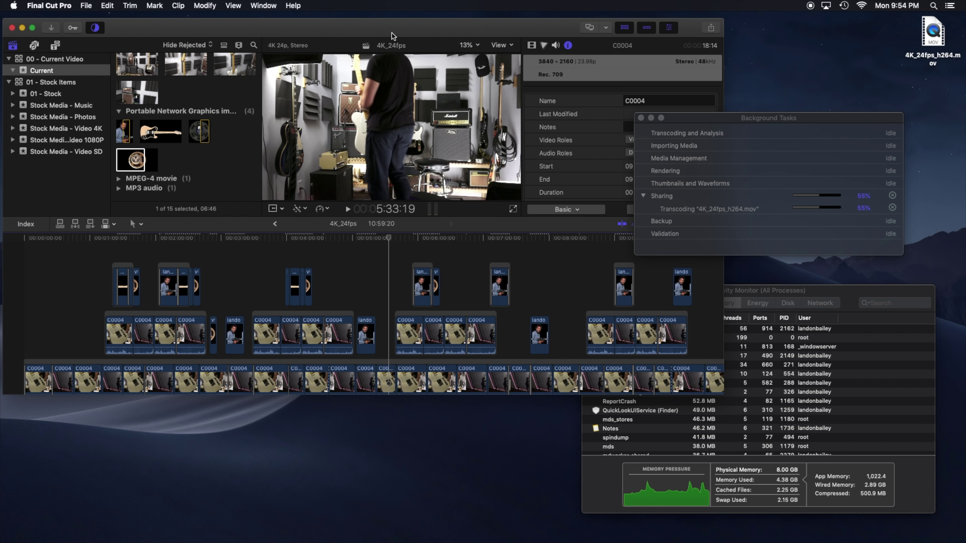
left_click(703, 302)
left_click(694, 120)
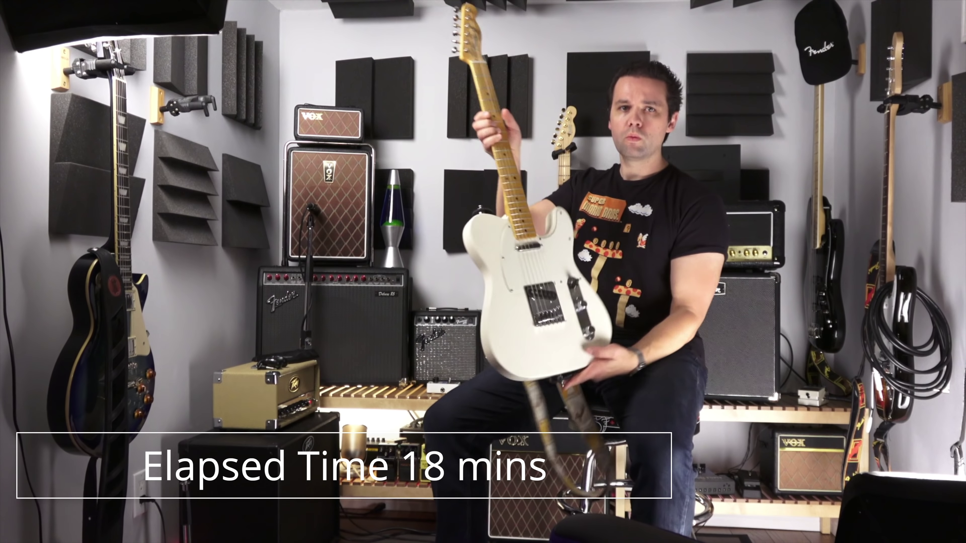
- Pause the 4K_24fps H.264 export's playback in QuickTime Player, then resume it
mouse_move(518, 410)
left_click(483, 431)
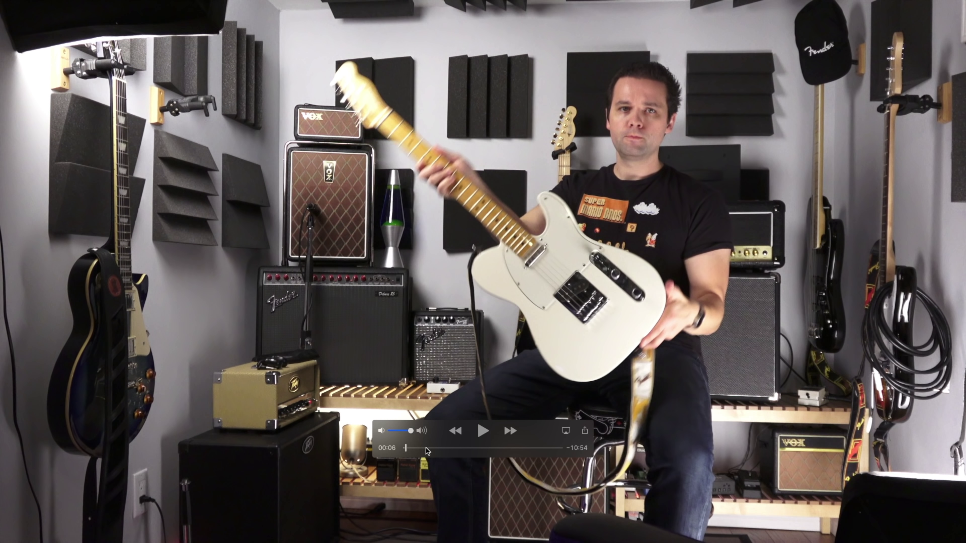
key("space")
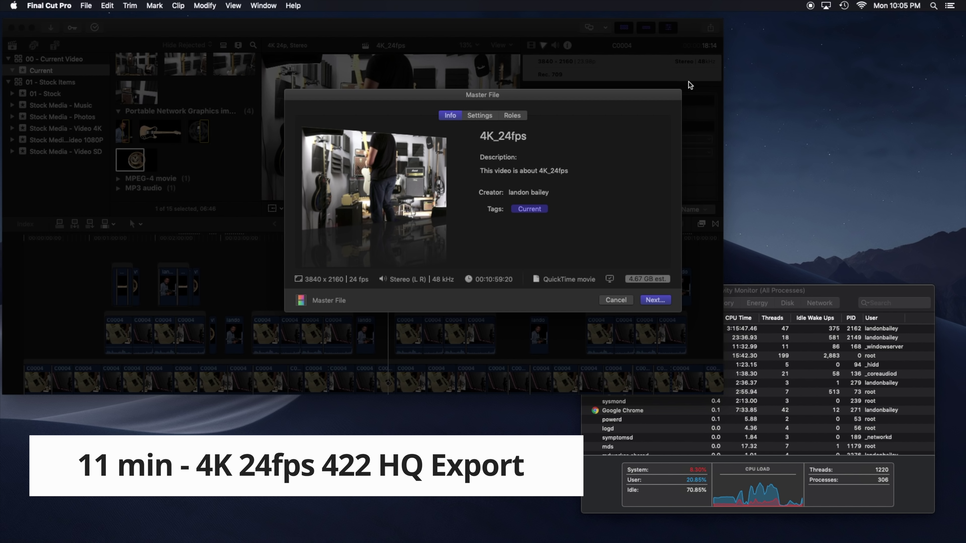
- Set the 4K_24fps master file's video codec to Apple ProRes 422 HQ and proceed to saving
left_click(480, 115)
left_click(560, 172)
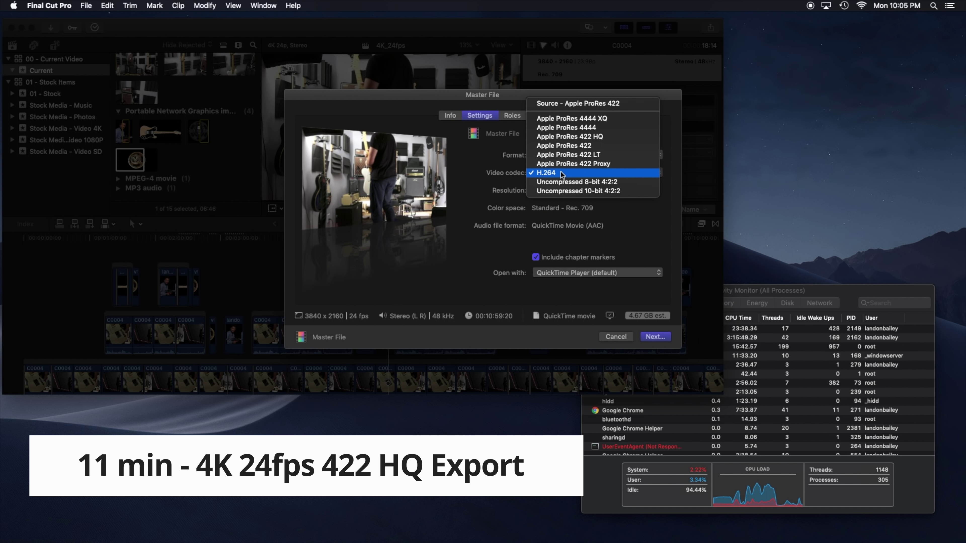
left_click(568, 137)
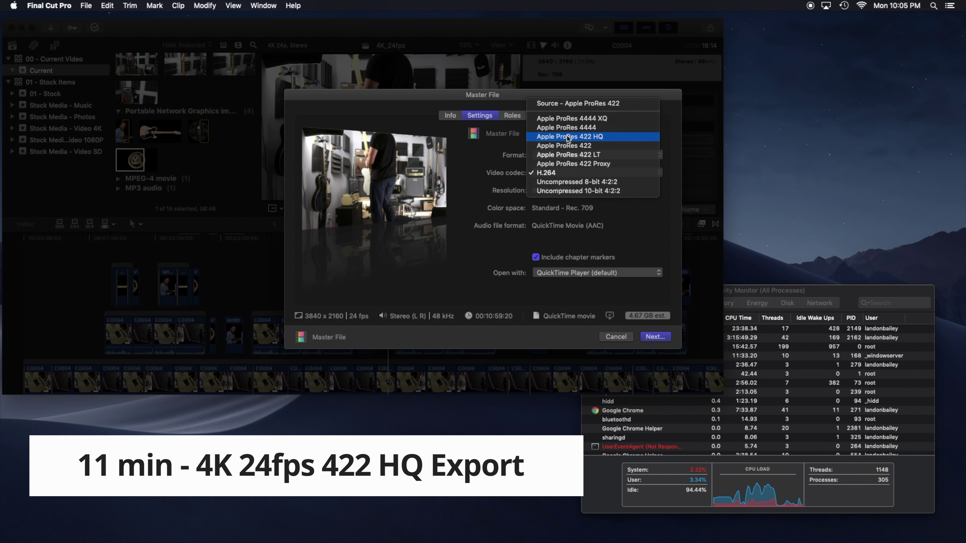
left_click(650, 337)
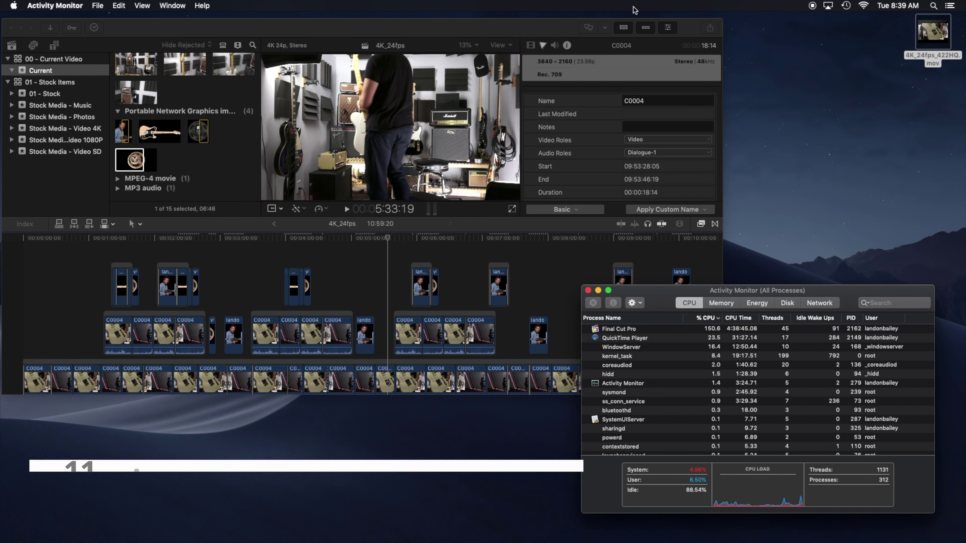
- Export 4K_24fps as a Master File with Apple ProRes 4444 XQ codec to the Desktop
left_click(709, 28)
left_click(710, 27)
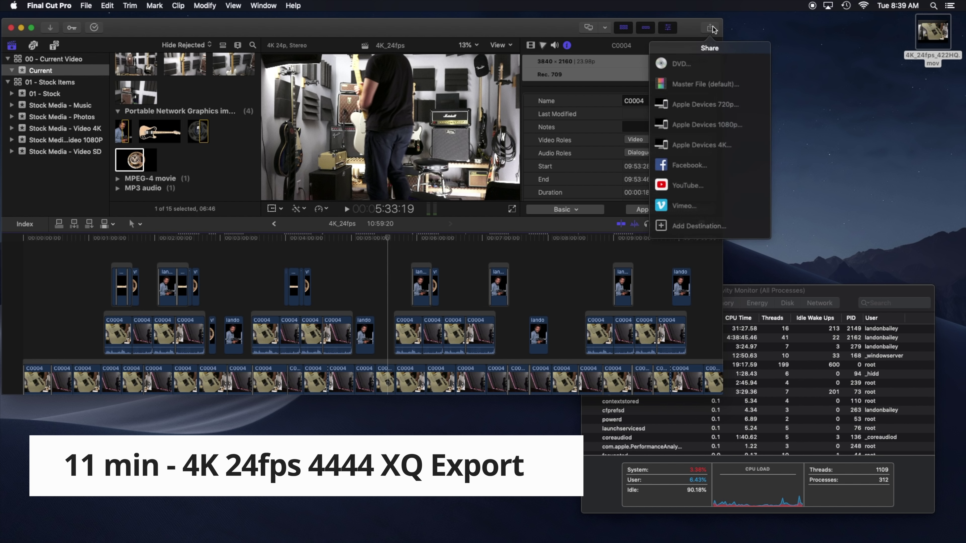
left_click(692, 85)
left_click(486, 116)
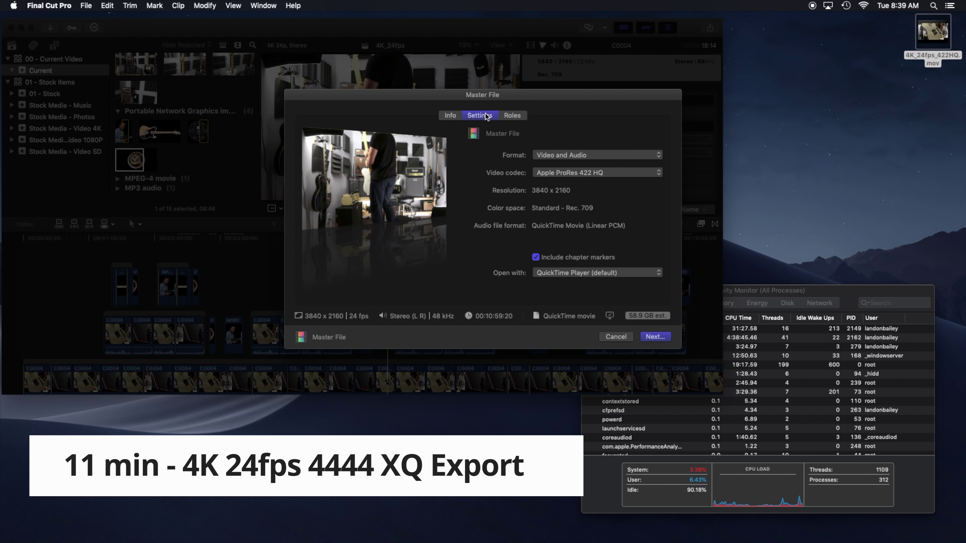
left_click(564, 173)
key("Up")
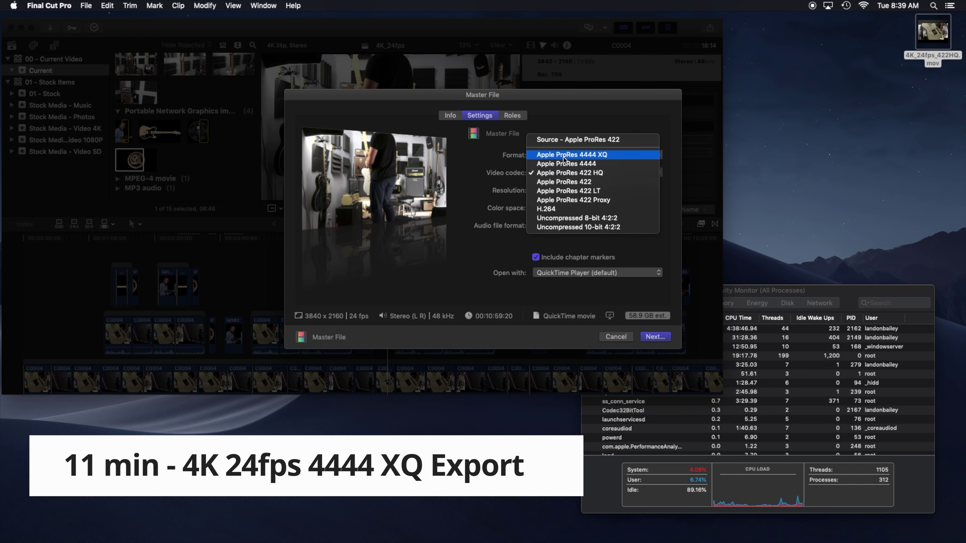
key("Return")
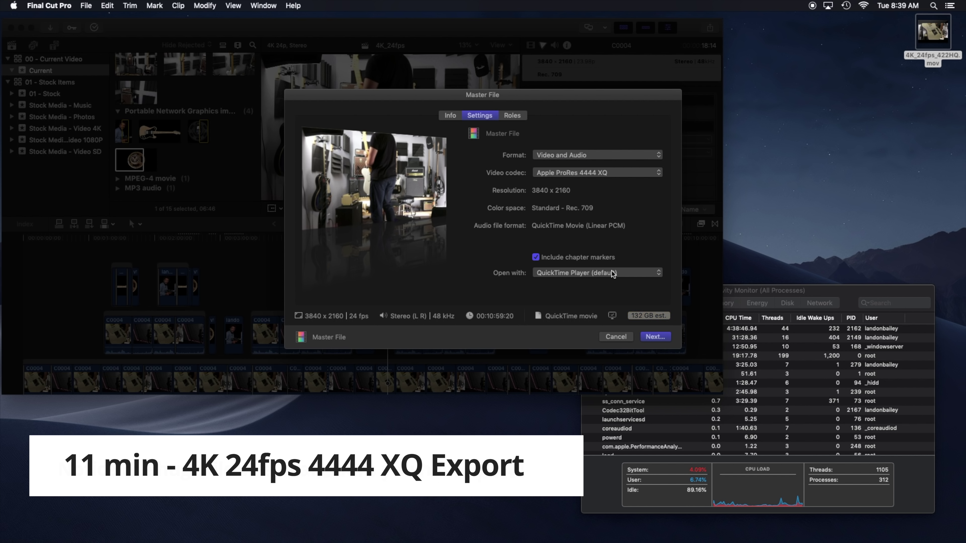
left_click(666, 341)
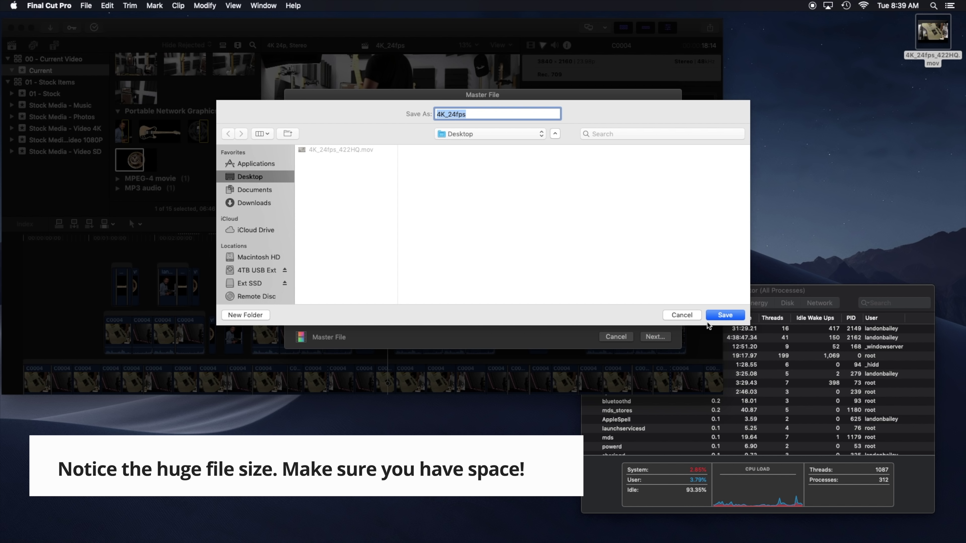
left_click(722, 319)
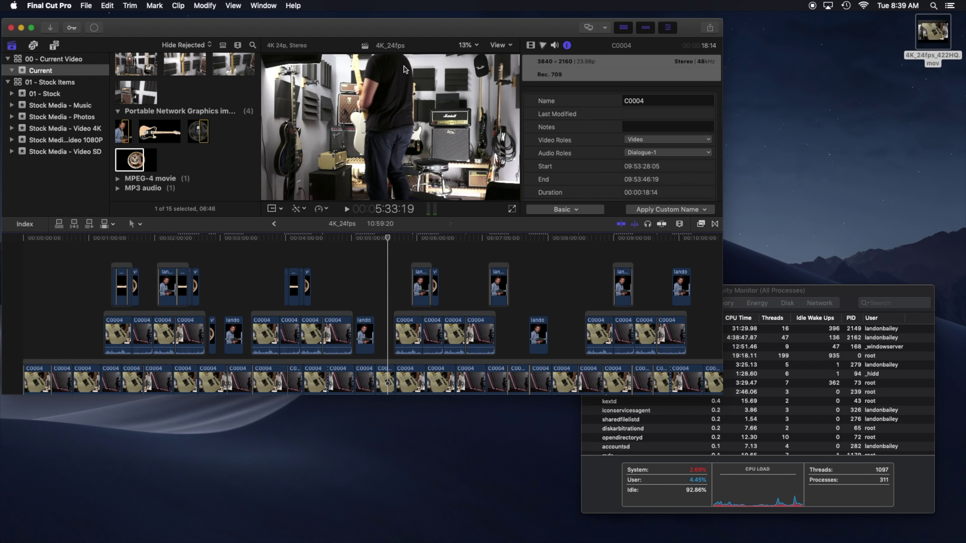
- Check the export's progress in Background Tasks and CPU load in Activity Monitor
left_click(94, 28)
left_click(696, 303)
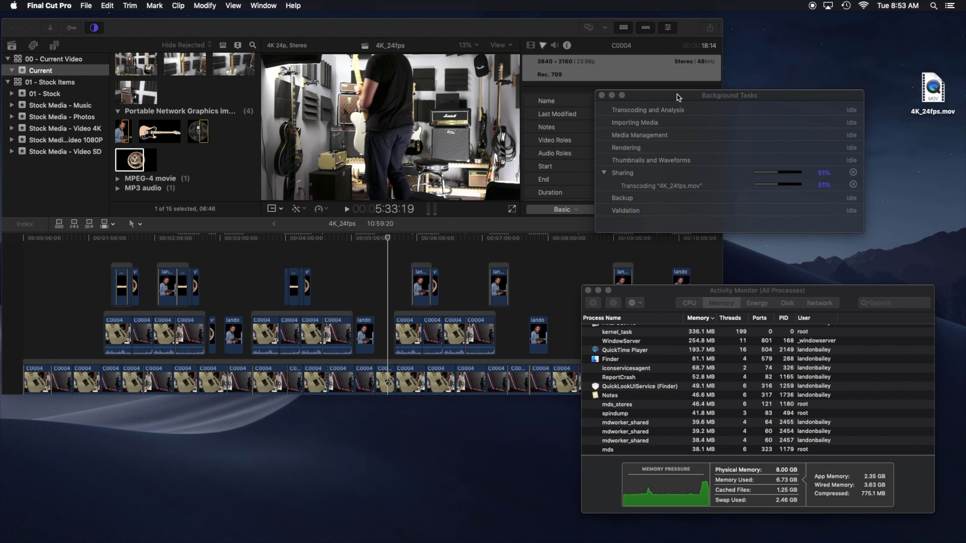
left_click(676, 95)
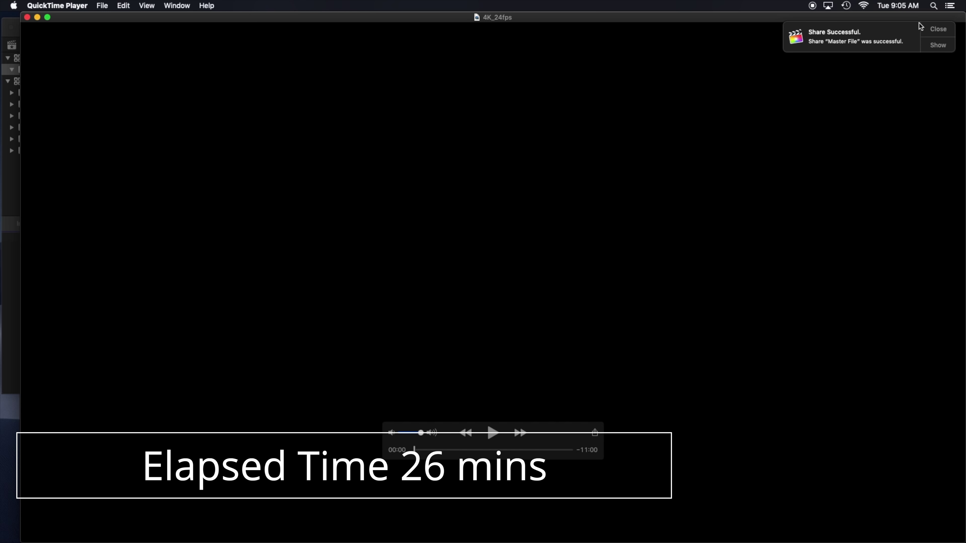
- Close the Share Successful notice and play the 4K_24fps ProRes export full screen
left_click(928, 29)
left_click(47, 17)
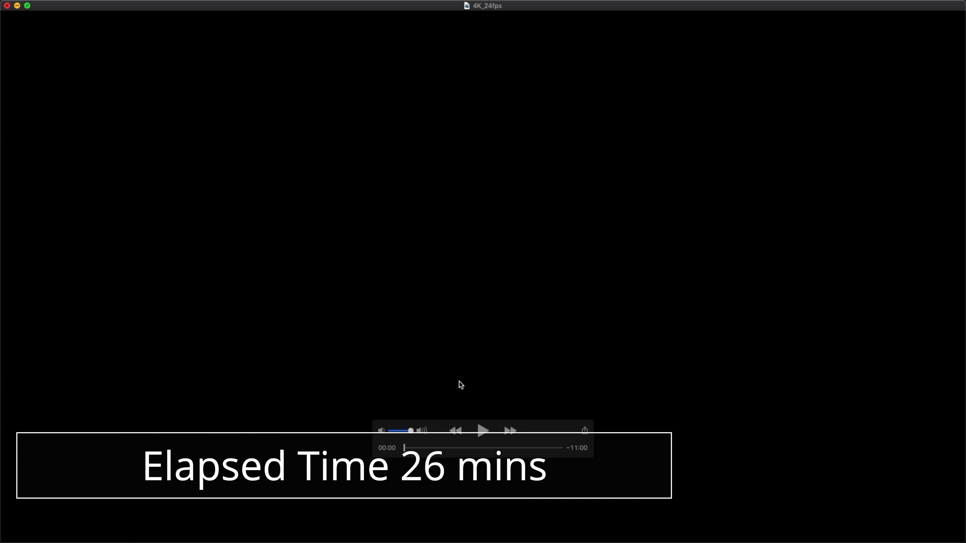
left_click(482, 432)
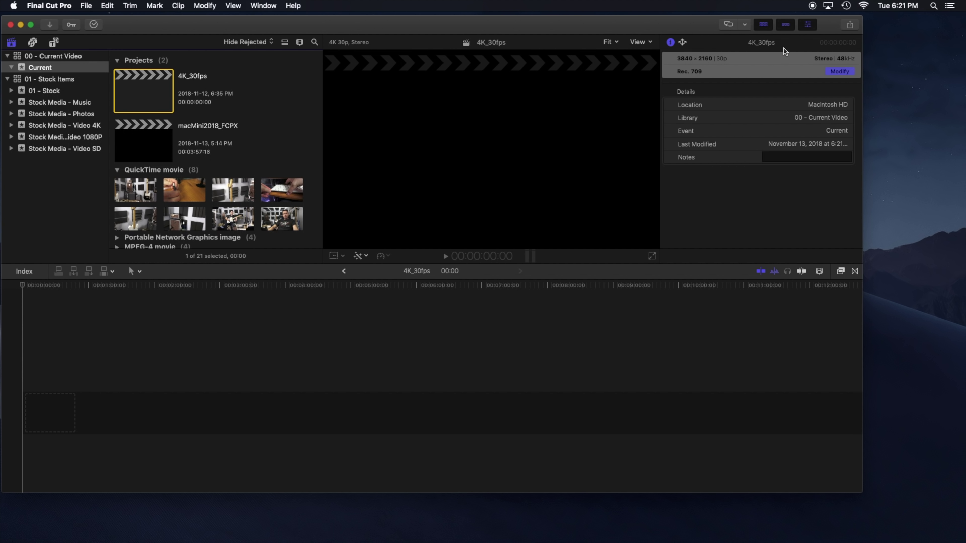
- Build the 4K_30fps timeline from repeated C0003 clips, with copies connected above the storyline
left_click(136, 220)
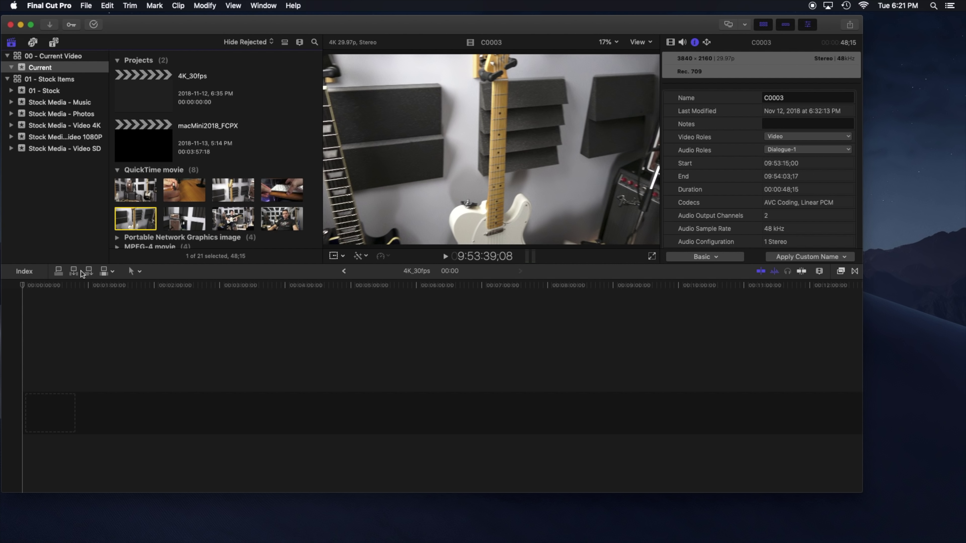
left_click(60, 271)
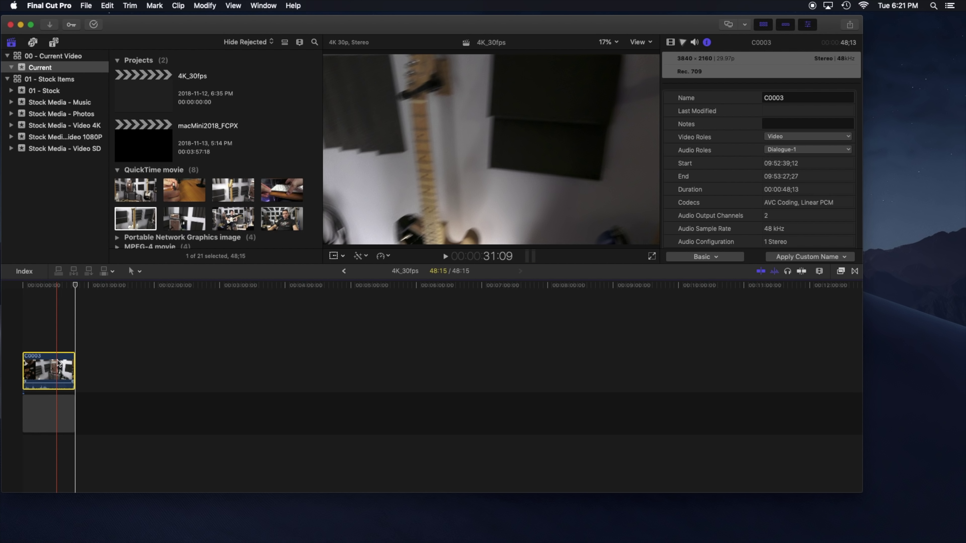
key("q")
key("d")
key("d")
key("d")
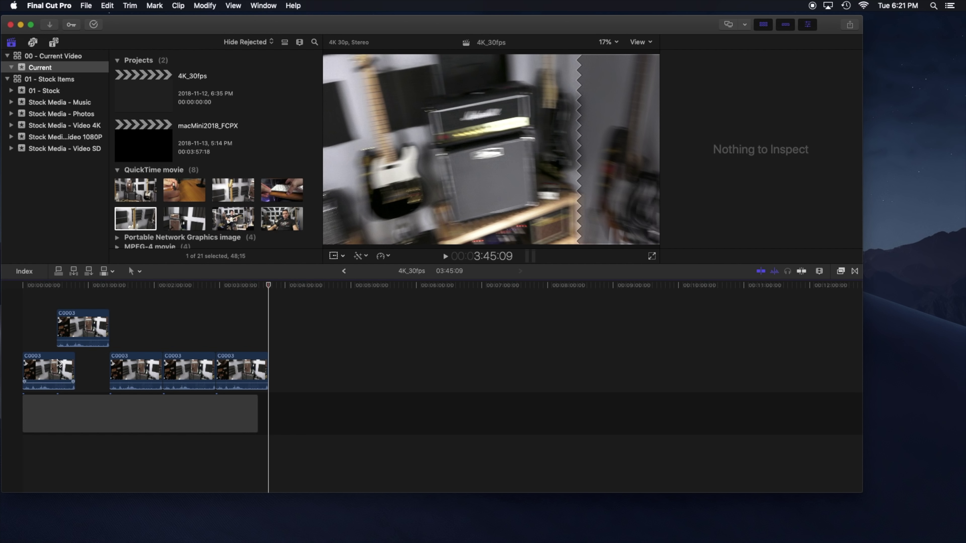
key("d")
key("d")
key("d")
key("d")
key("d")
left_click(58, 364)
key("p")
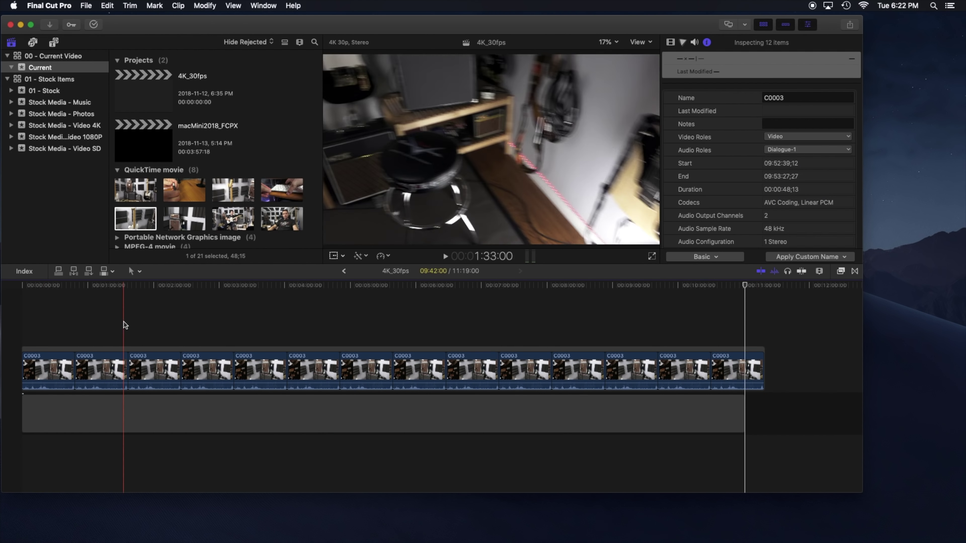
key("a")
- Drag an mTransition Text transition between clips in the timeline
key("ctrl+super+5")
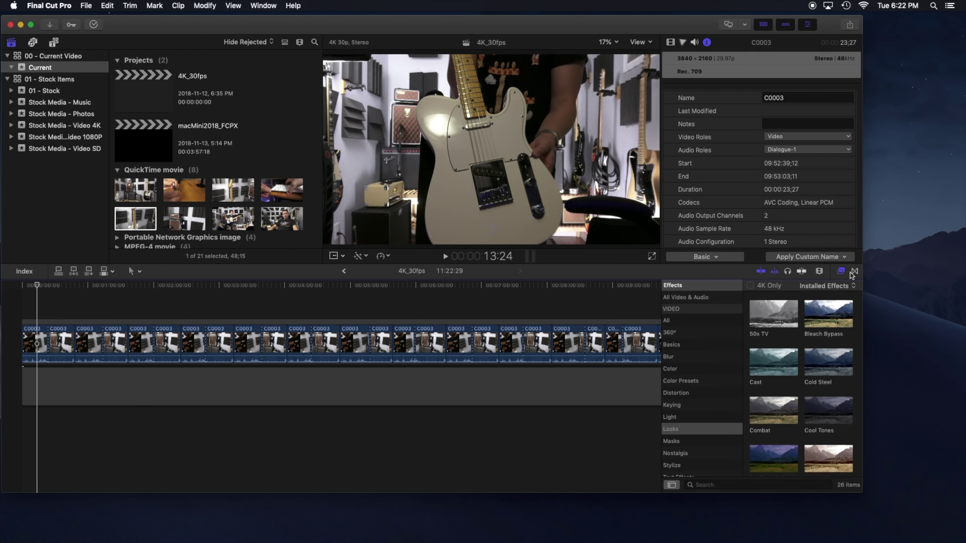
left_click(684, 369)
key("super+t")
left_click(511, 233)
left_click(94, 24)
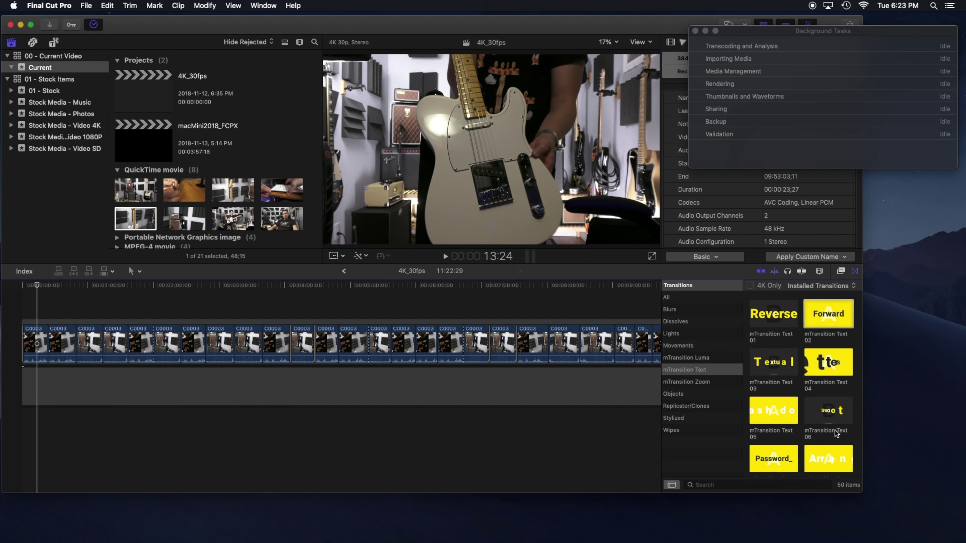
left_click_drag(828, 325, 154, 344)
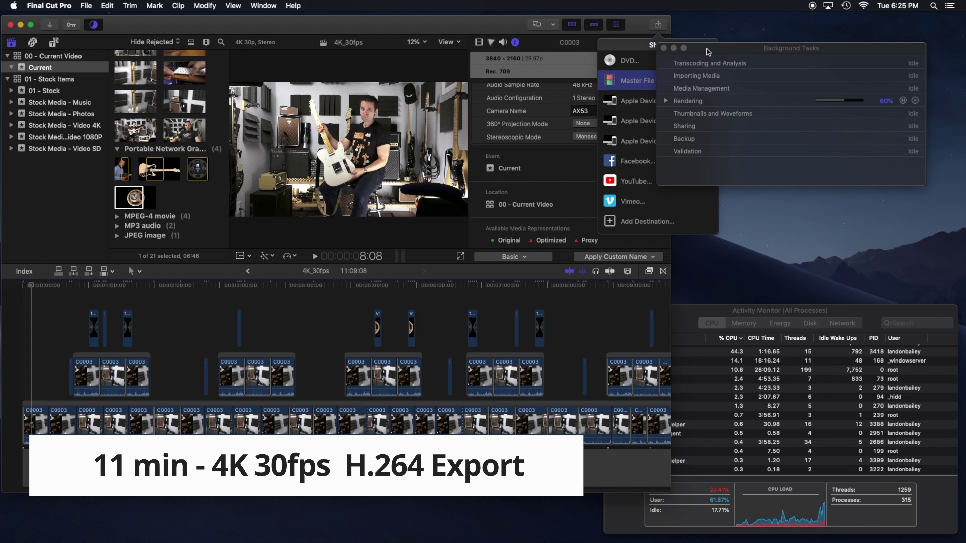
- Export 4K_30fps as an H.264 master file, 4K_30fps.mov, to the Desktop
key("Return")
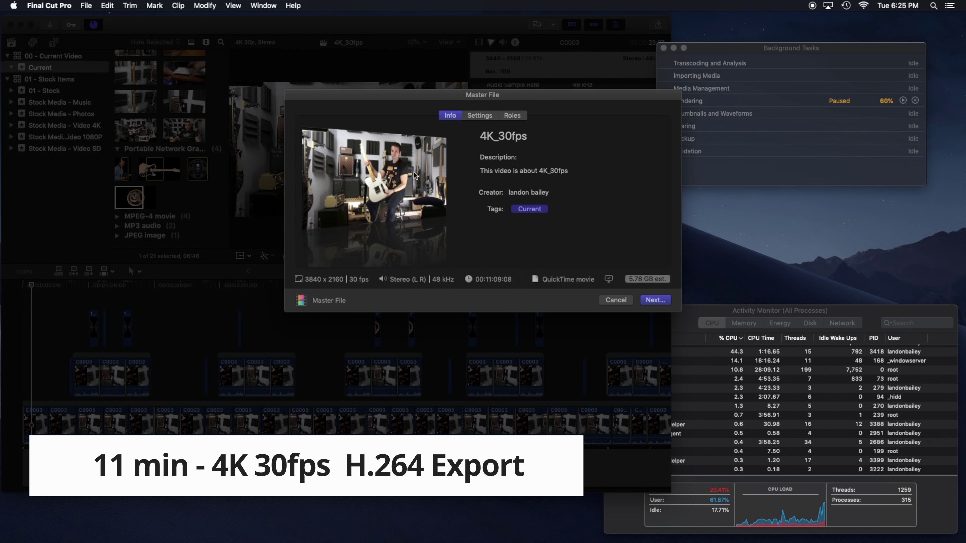
left_click(481, 116)
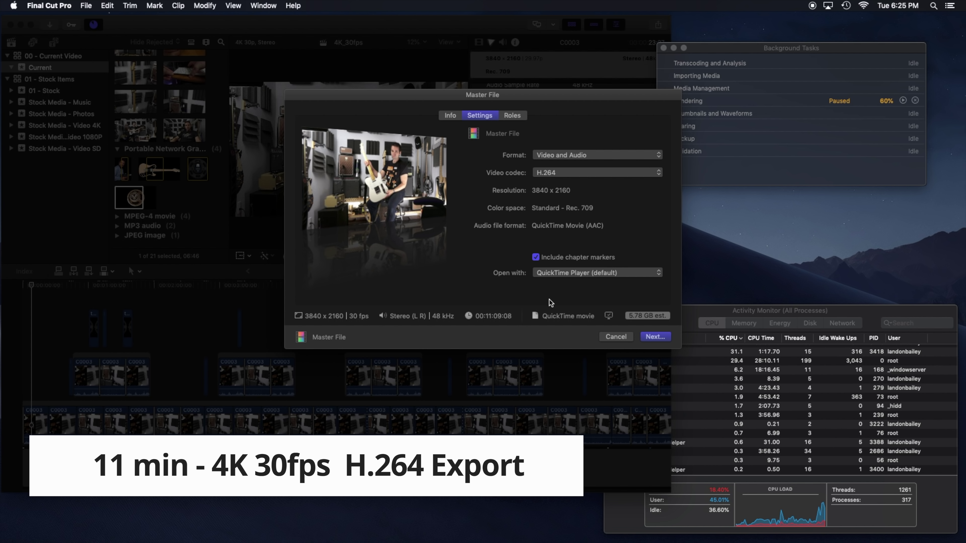
left_click(654, 336)
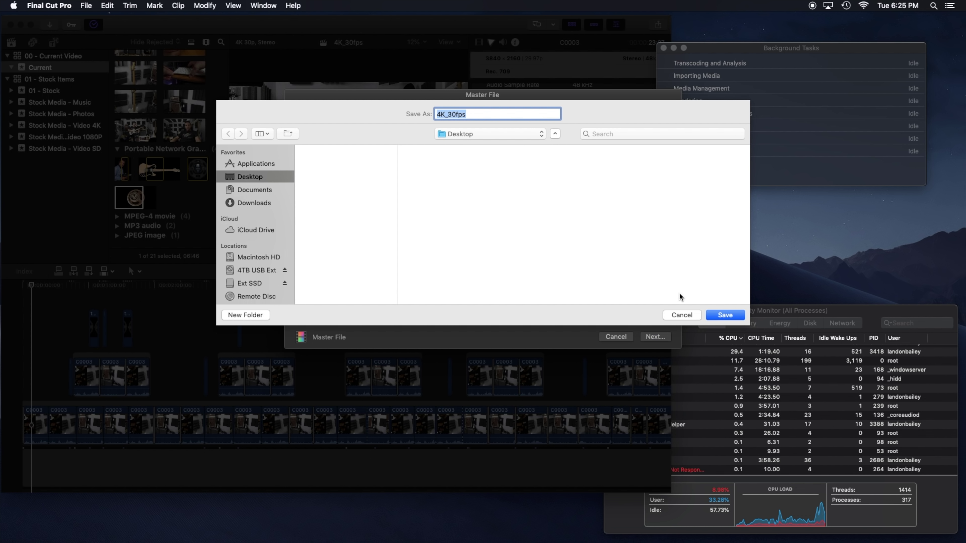
left_click(723, 314)
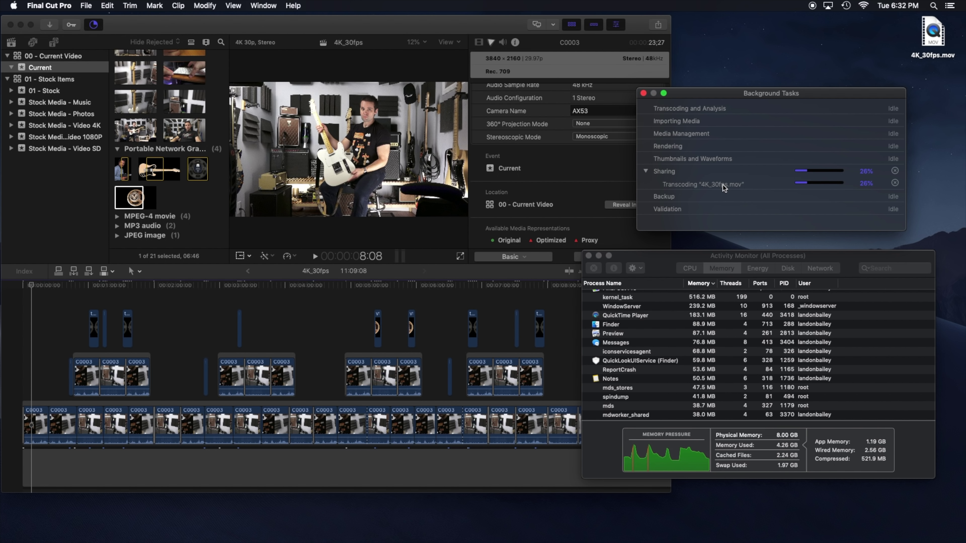
- Check CPU usage in Activity Monitor while the 4K_30fps export runs
left_click(689, 268)
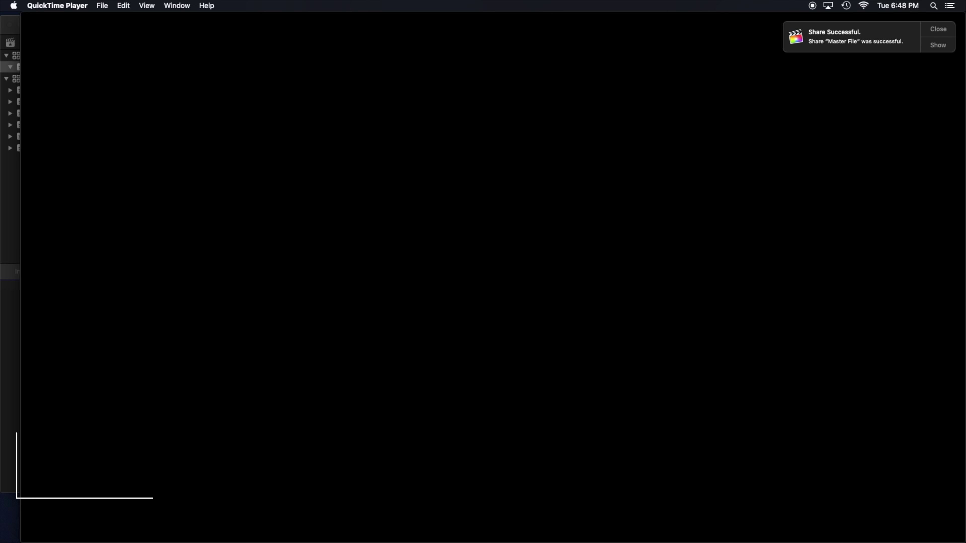
- Play the 4K_30fps export full screen in QuickTime Player and skip ahead to about 00:50
left_click(938, 29)
left_click(47, 17)
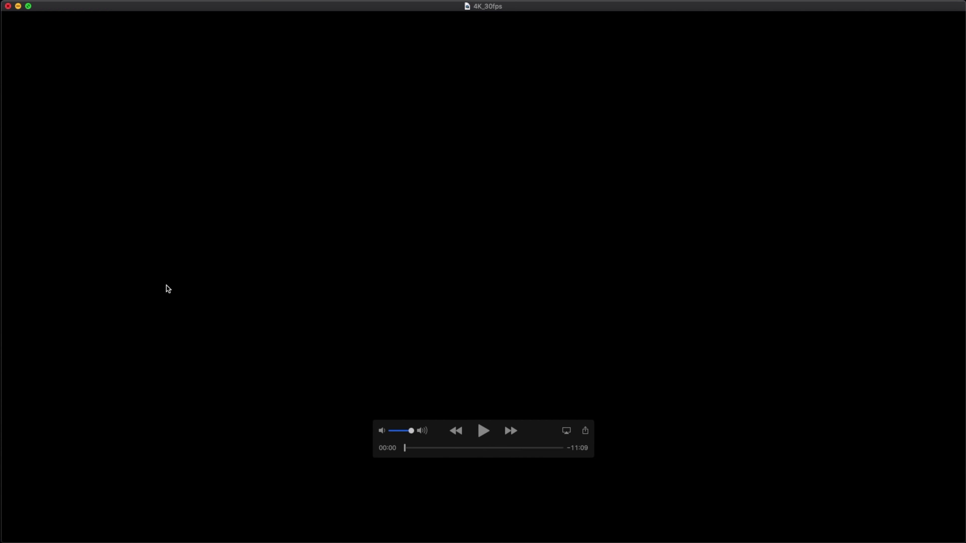
left_click(482, 431)
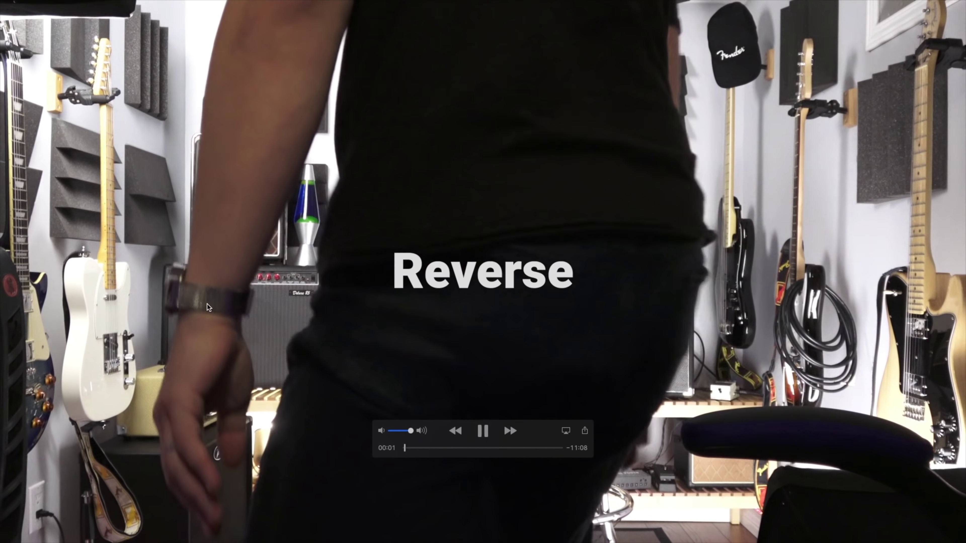
mouse_move(405, 448)
left_mouse_down()
mouse_move(506, 453)
mouse_move(518, 470)
left_mouse_up()
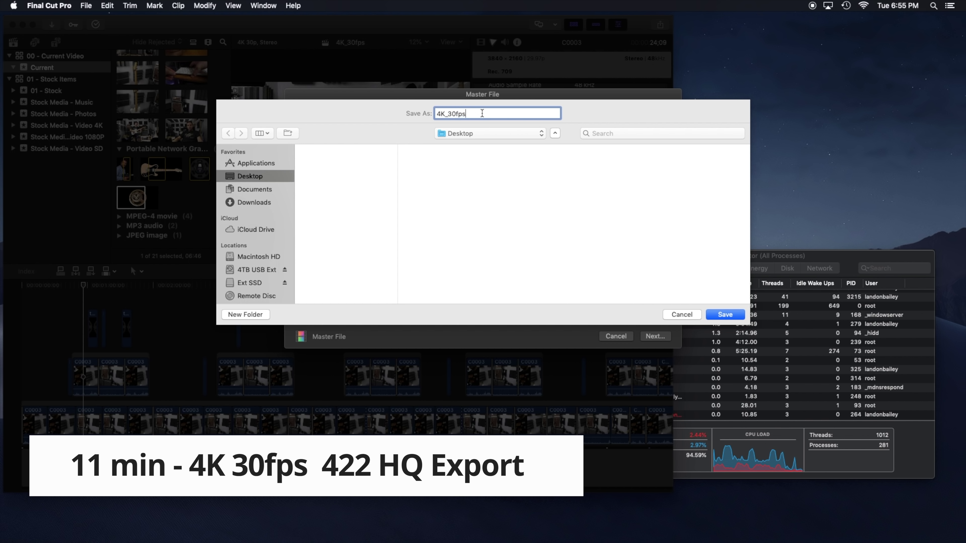
- Type an underscore after the export file name to begin the _422HQ suffix
type("_")
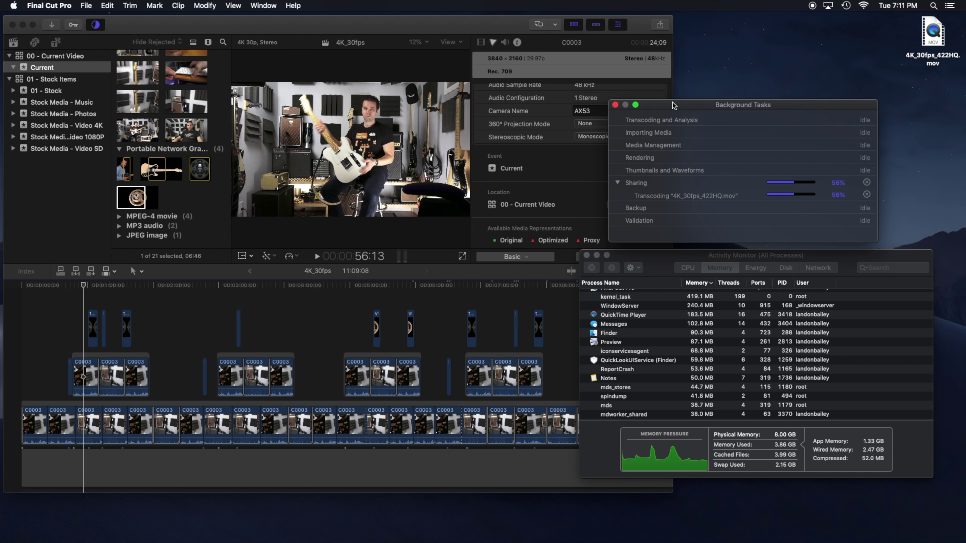
- Compare Activity Monitor's CPU and Memory load while the 4K_30fps 422 HQ export runs to 100%
left_click(686, 269)
left_click(712, 269)
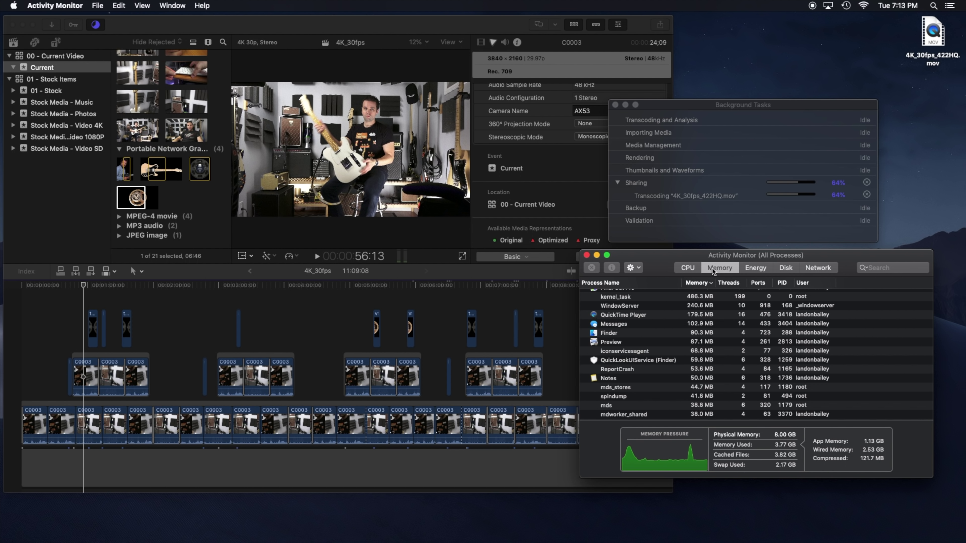
left_click(688, 267)
left_click(529, 310)
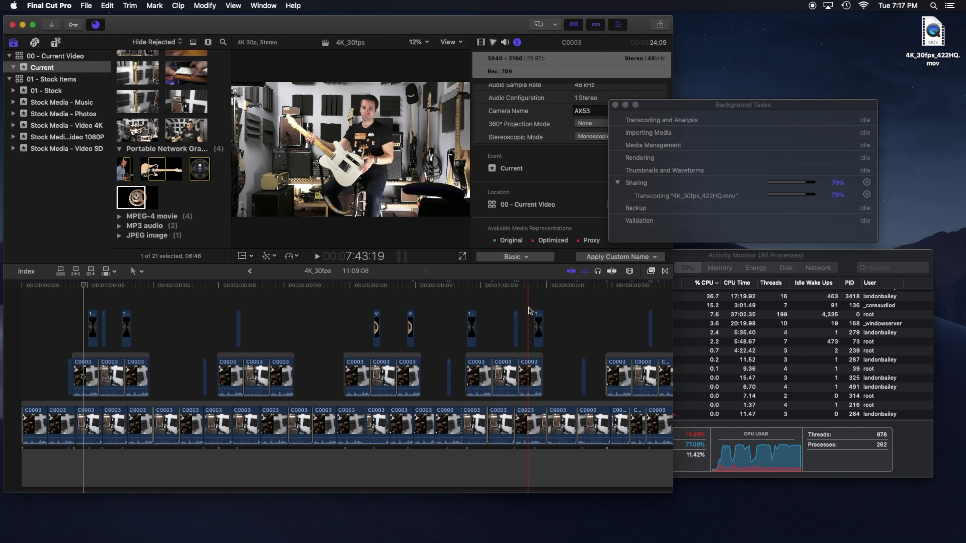
left_click(697, 269)
left_click(716, 266)
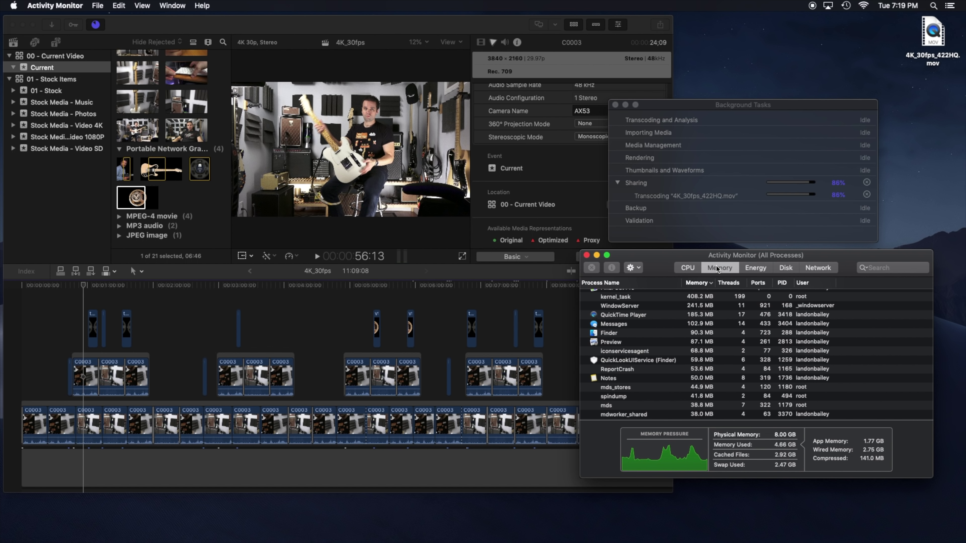
left_click(689, 267)
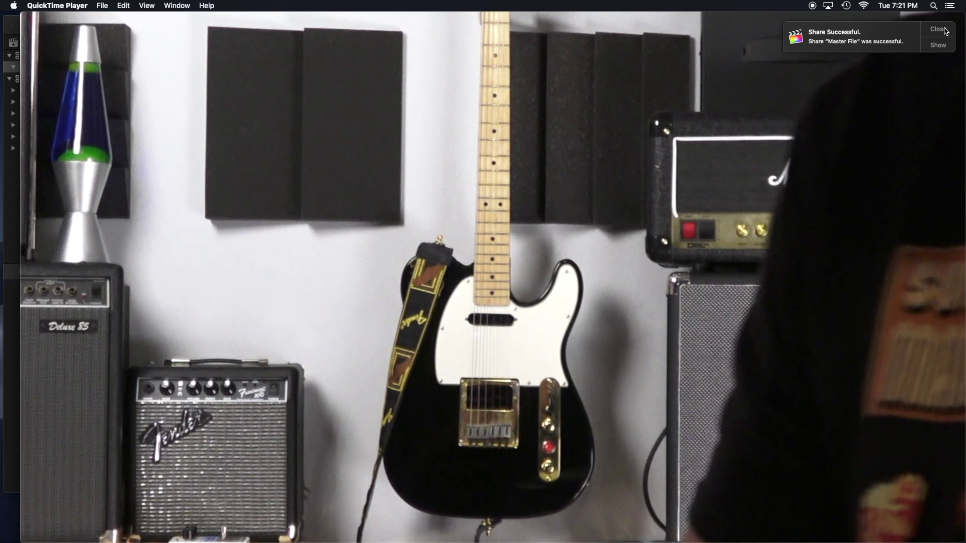
- Dismiss the Share Successful notice and play the 422 HQ movie full screen in QuickTime Player
left_click(946, 30)
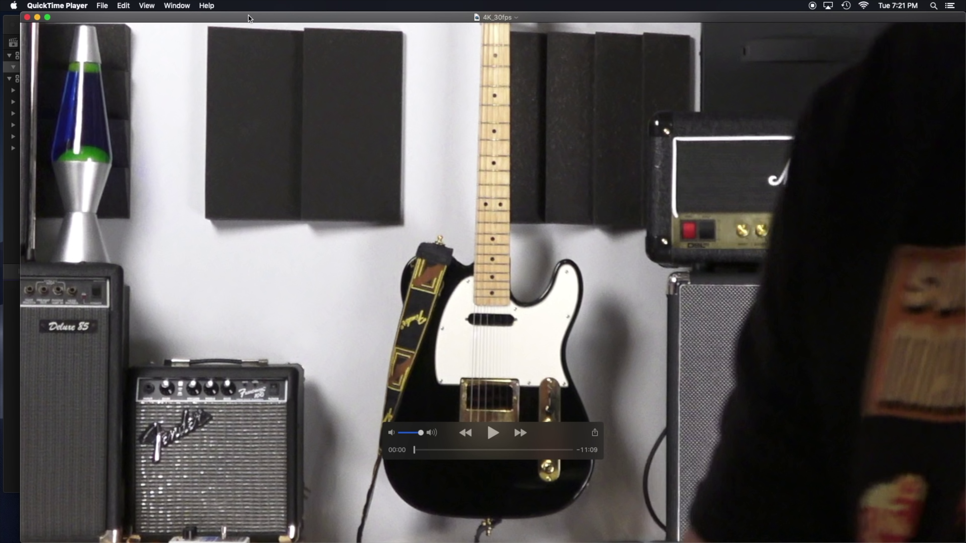
left_click(47, 18)
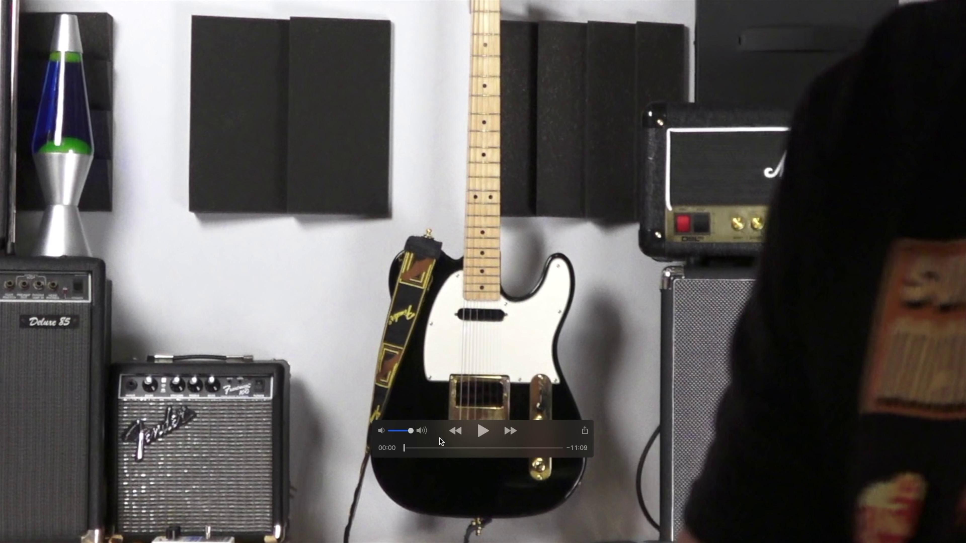
left_click(483, 431)
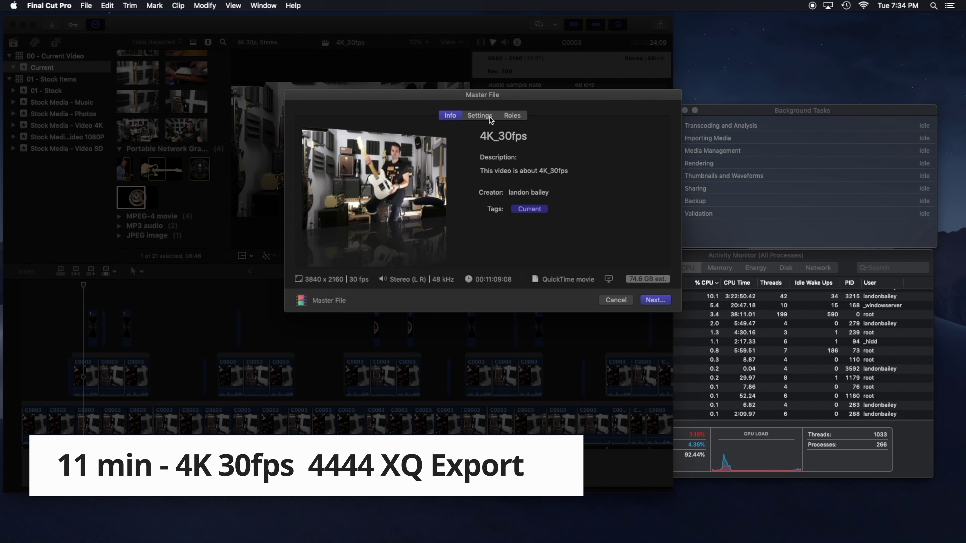
- Set the master file's video codec to Apple ProRes 4444 XQ and save 4K_30fps to the Desktop
left_click(487, 115)
left_click(566, 176)
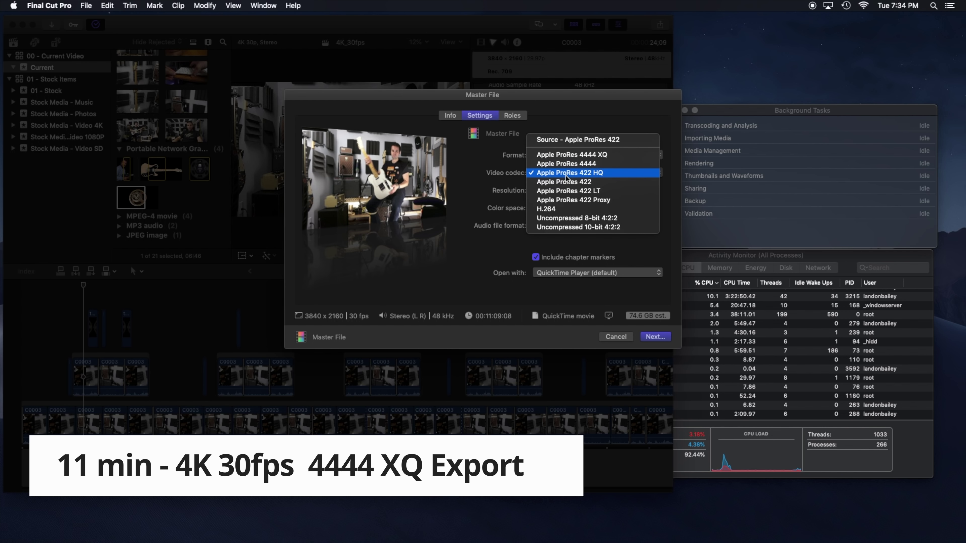
left_click(566, 153)
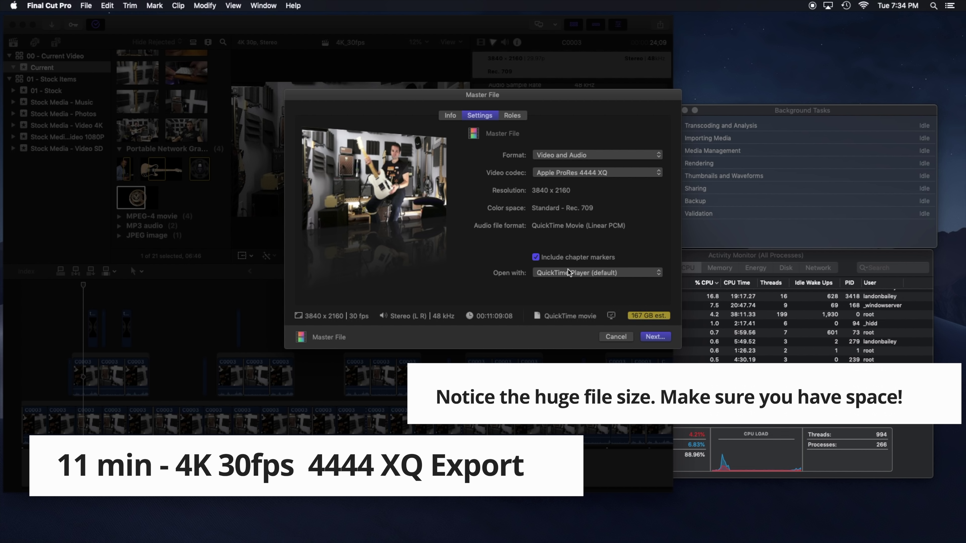
left_click(657, 340)
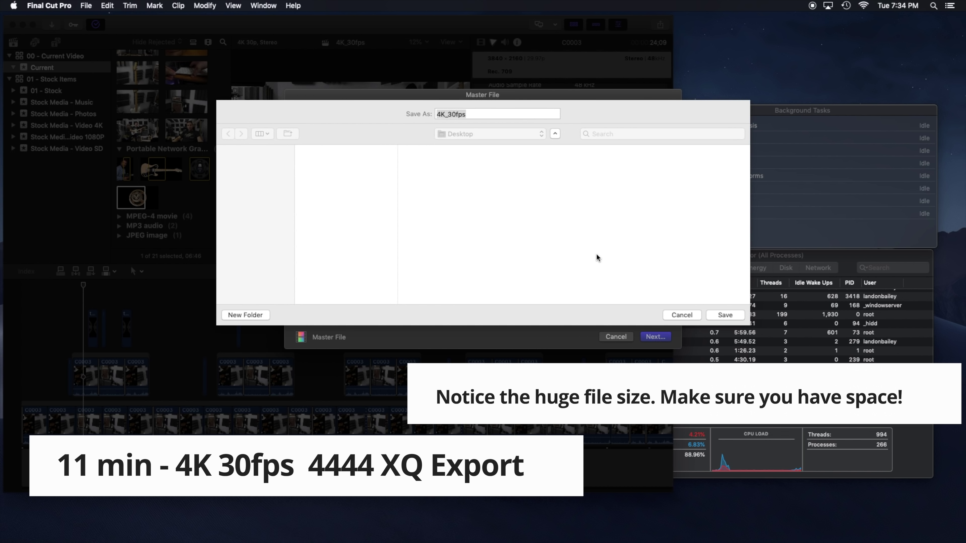
left_click(732, 315)
- Move the Background Tasks window aside and compare CPU and Memory load until the 4444 XQ export finishes
left_click_drag(727, 111, 659, 106)
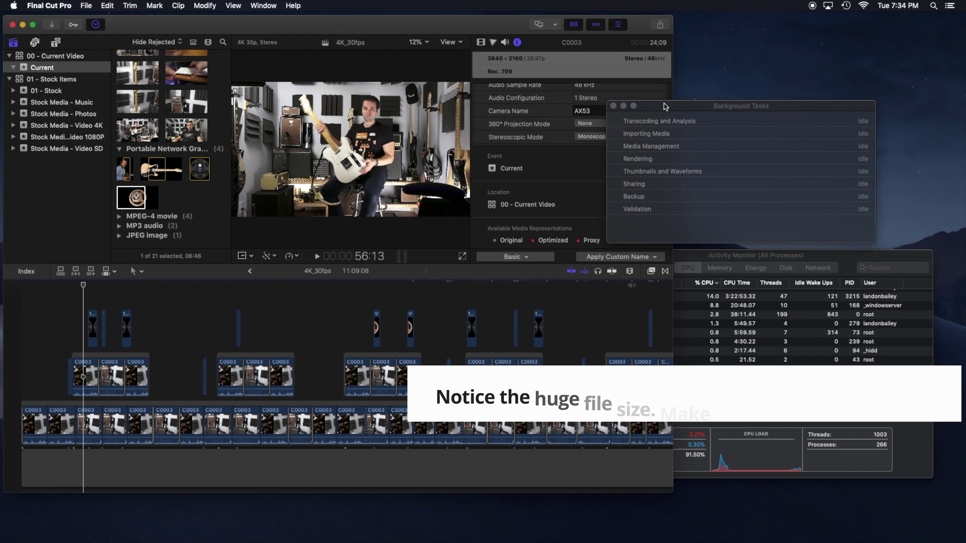
left_click(719, 267)
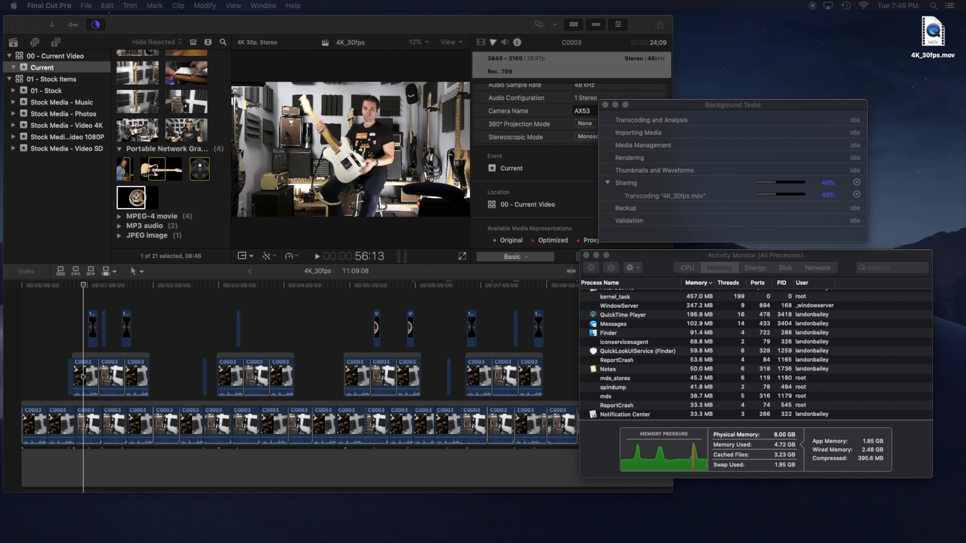
left_click(687, 268)
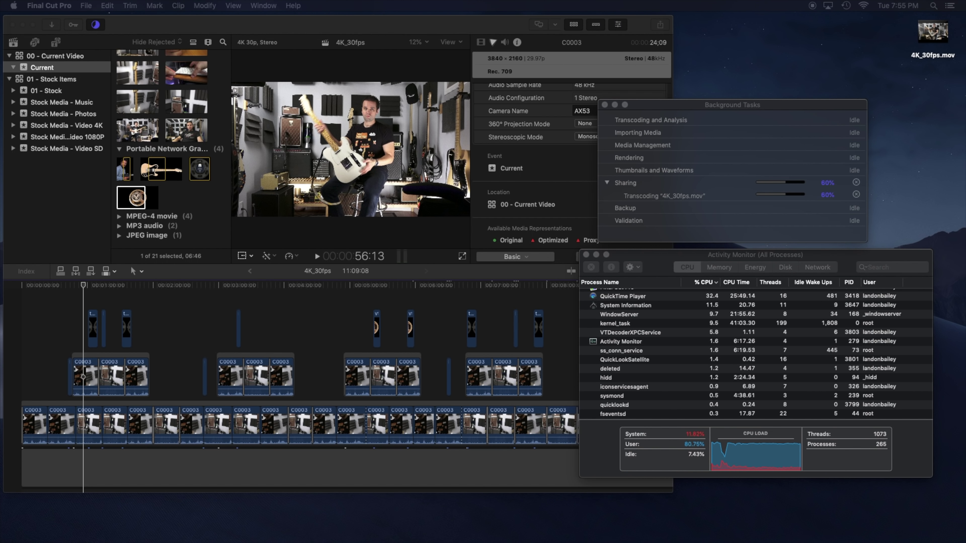
left_click(719, 268)
left_click(688, 270)
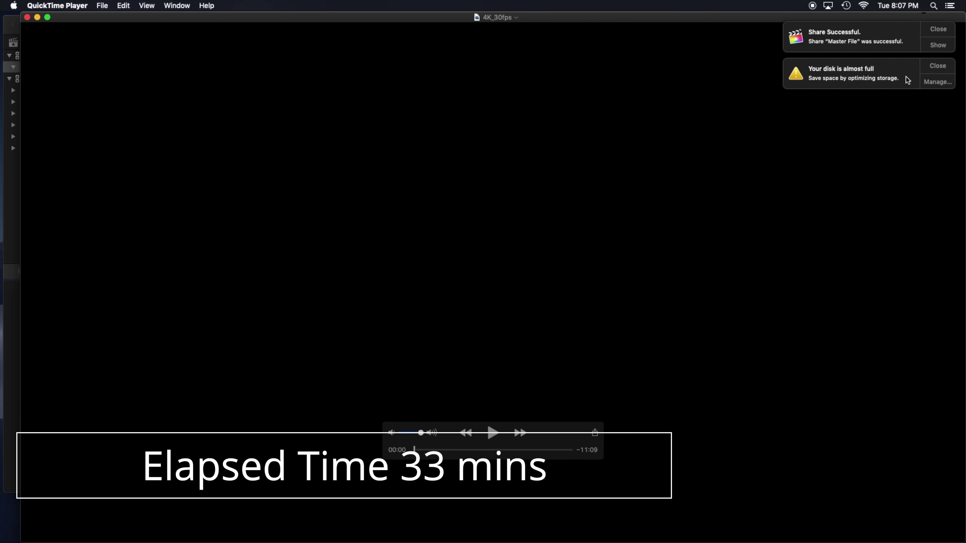
- Dismiss the disk-space and export notices, play the 4444 XQ movie full screen, and skip to 05:49
left_click(937, 65)
left_click(938, 29)
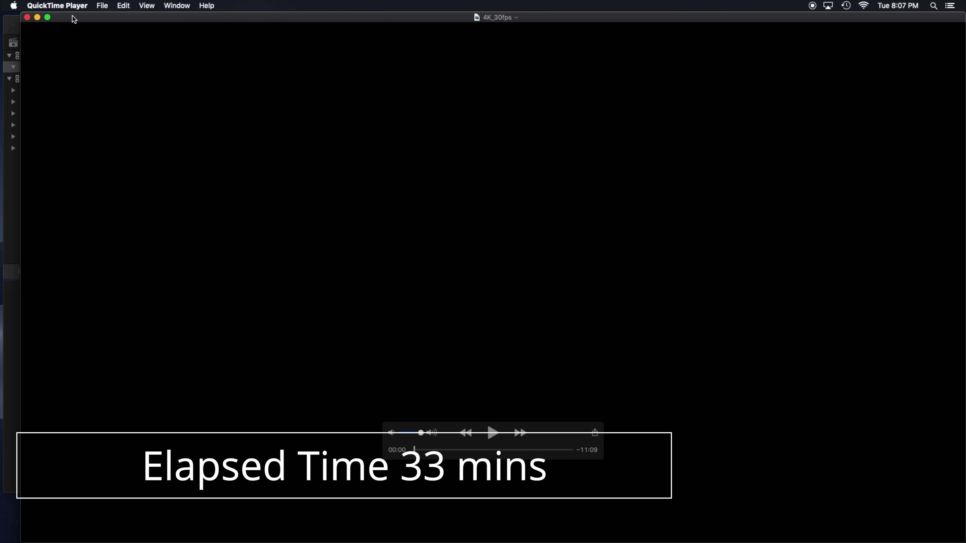
left_click(47, 17)
key("space")
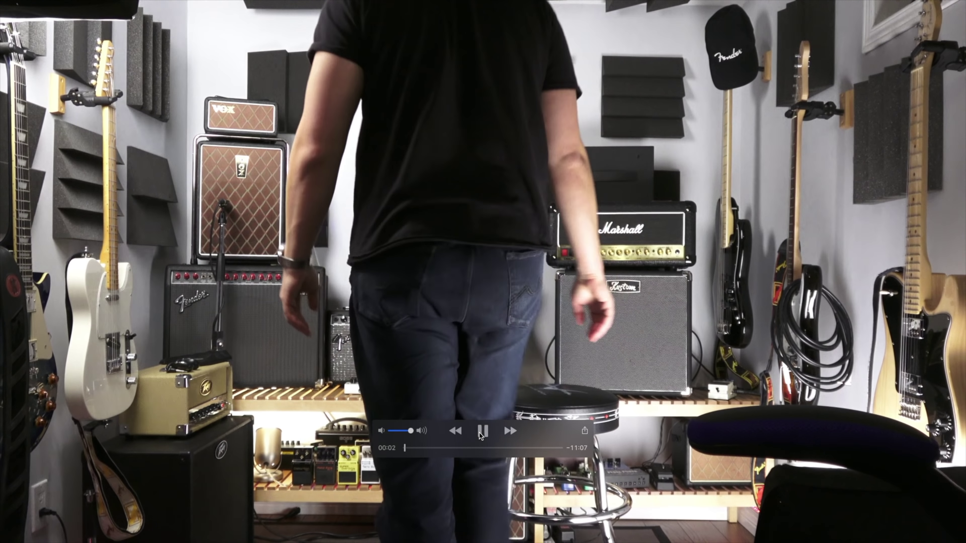
left_click(482, 431)
left_click_drag(418, 447, 525, 449)
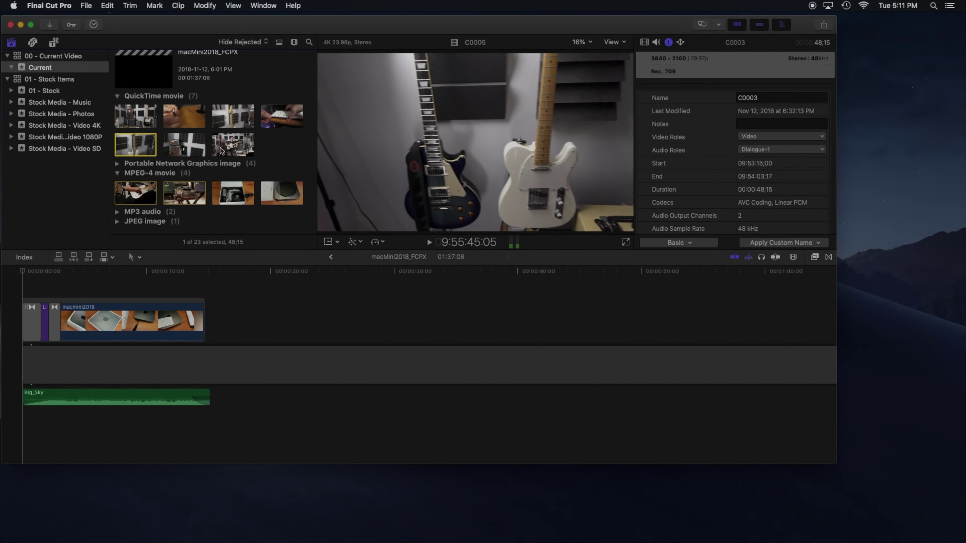
- Select the wide and close-up guitar clips and start a new multicam clip from them
left_click(226, 151)
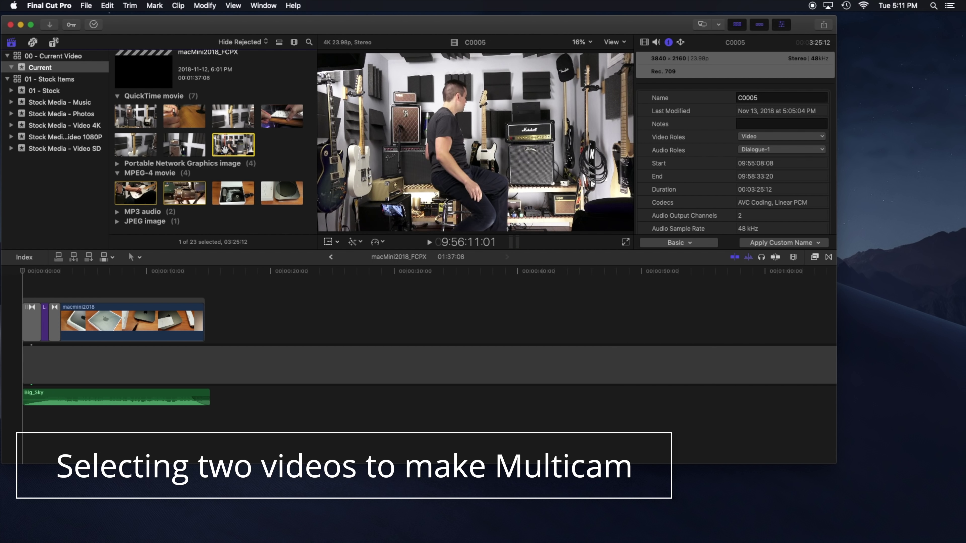
left_click(136, 194, "super")
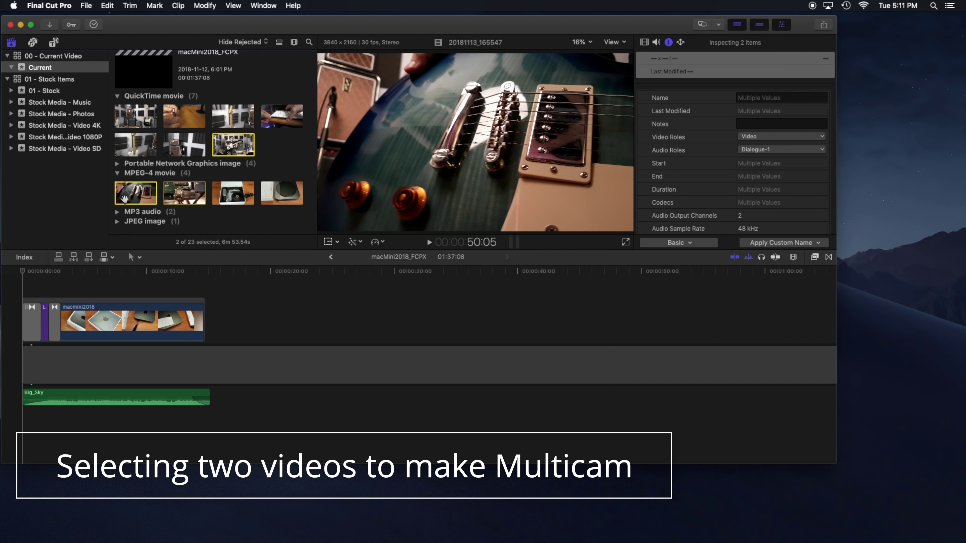
right_click(135, 197)
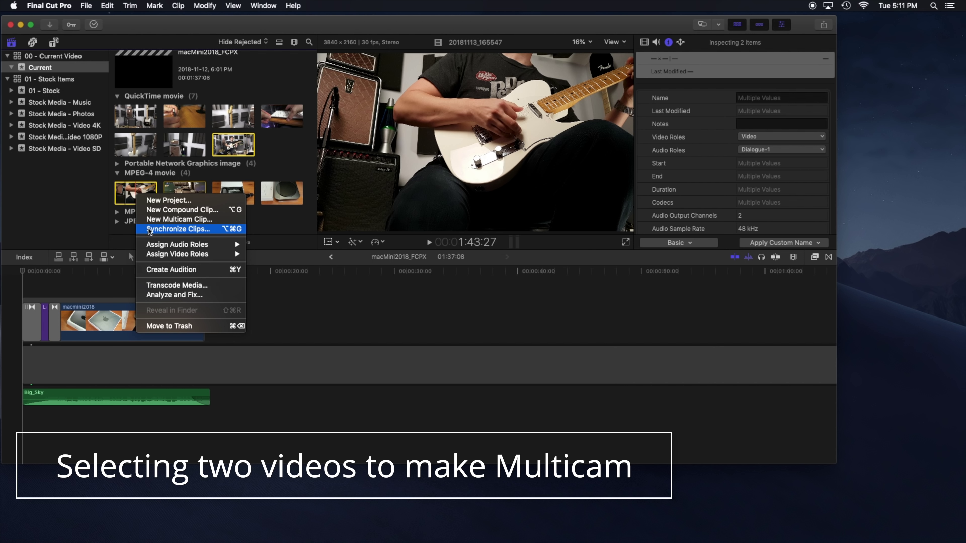
left_click(151, 220)
type("Multi_4K")
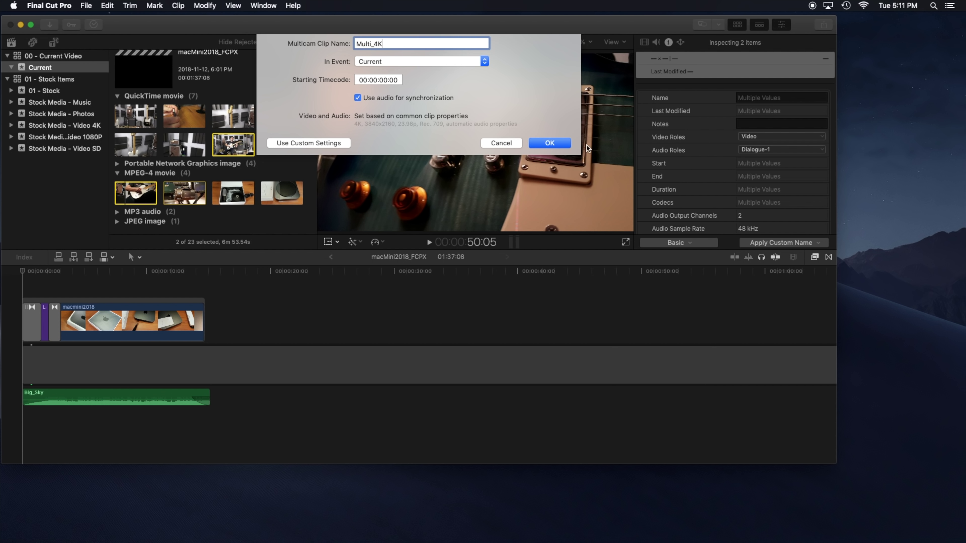
- Create the Multi_4K multicam clip and place it in the timeline after macMini2018
left_click(561, 146)
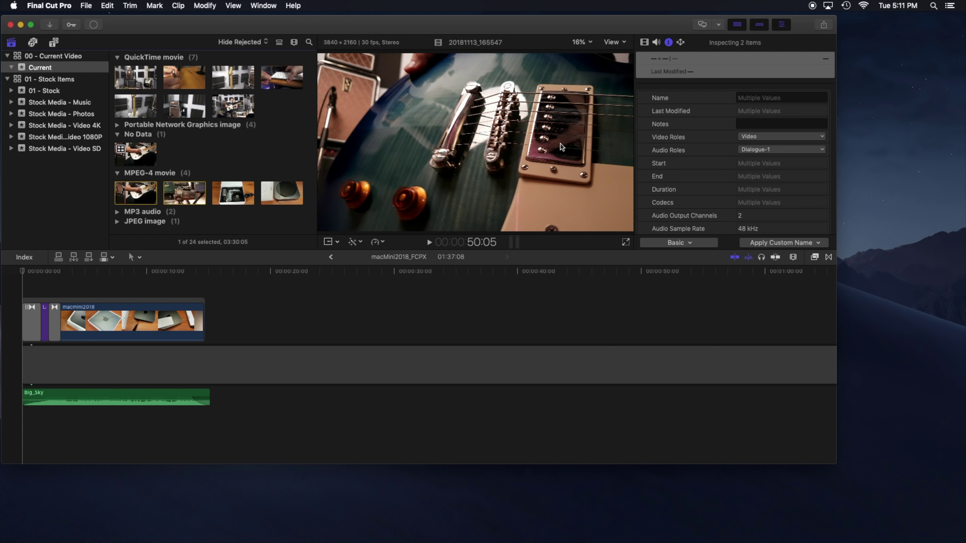
left_click(139, 155)
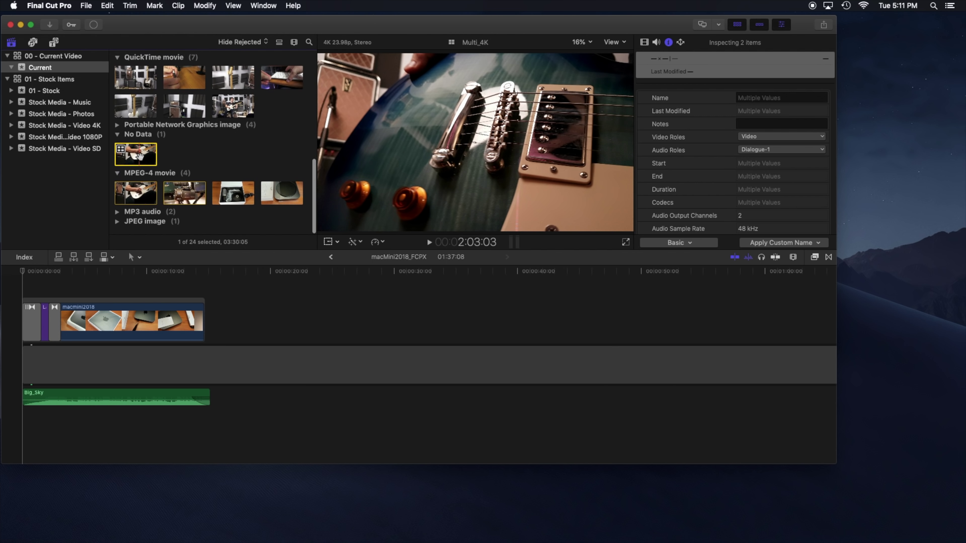
left_click_drag(140, 155, 217, 320)
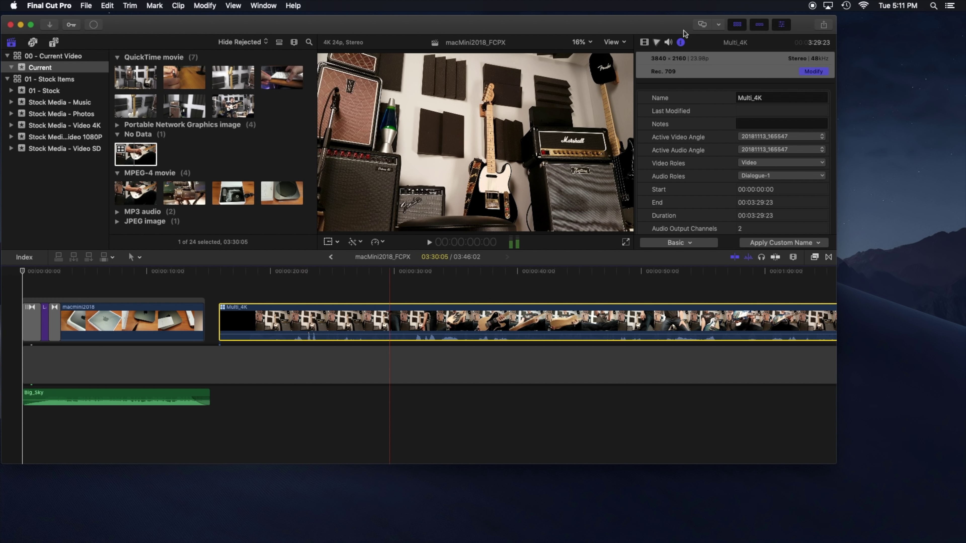
- Switch to full screen and check which clips are still transcoding in Background Tasks
left_click(32, 25)
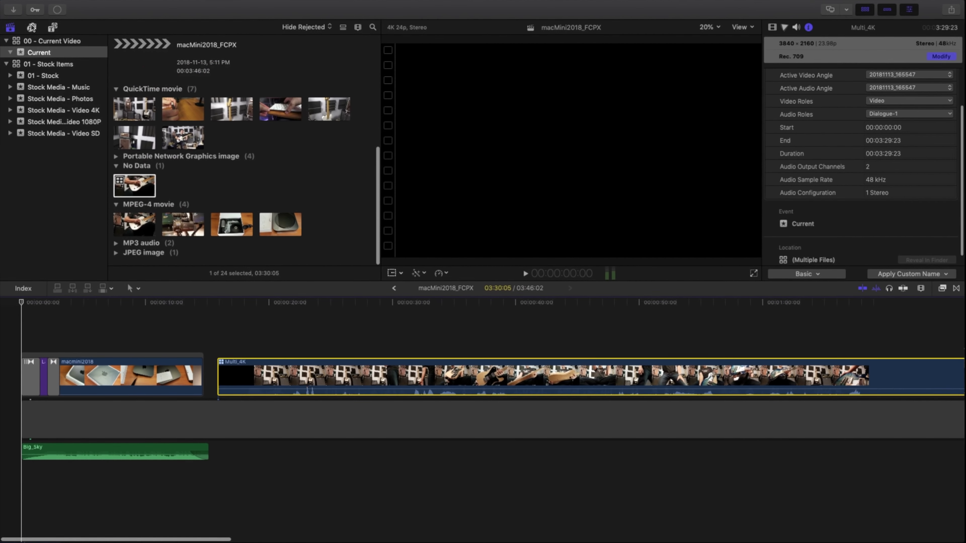
left_click(59, 10)
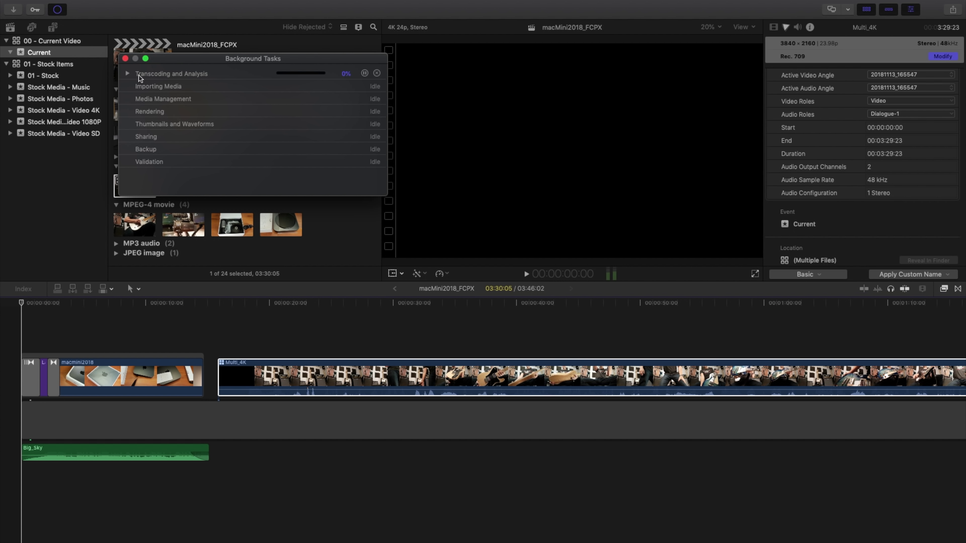
left_click(128, 74)
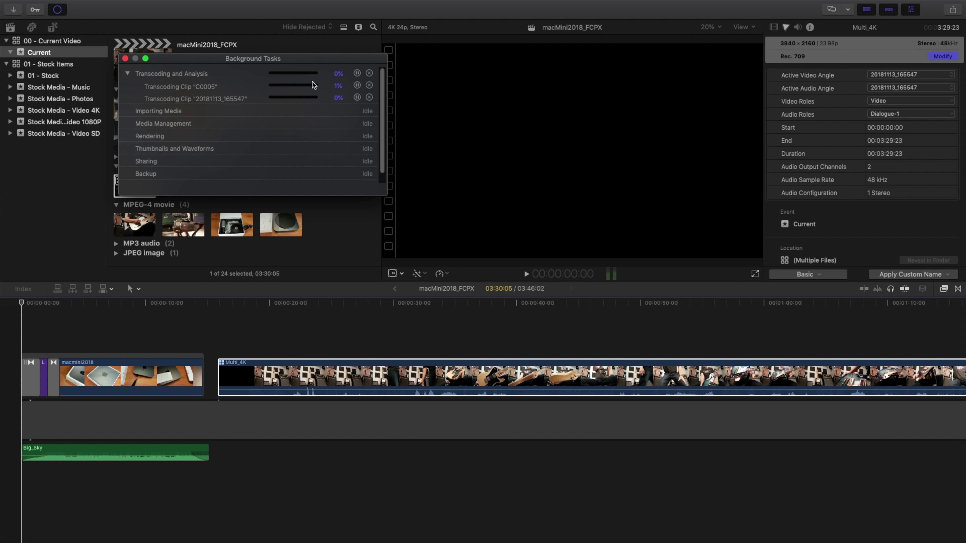
left_click(125, 59)
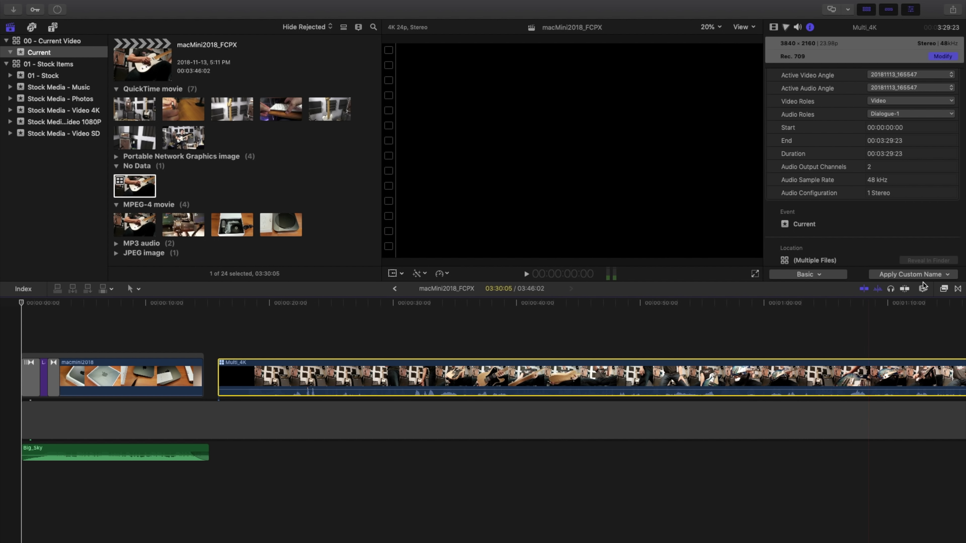
- Fit the project with Shift-Z, lengthen the gap clip under Multi_4K, and select Multi_4K
left_click(923, 289)
key("shift+z")
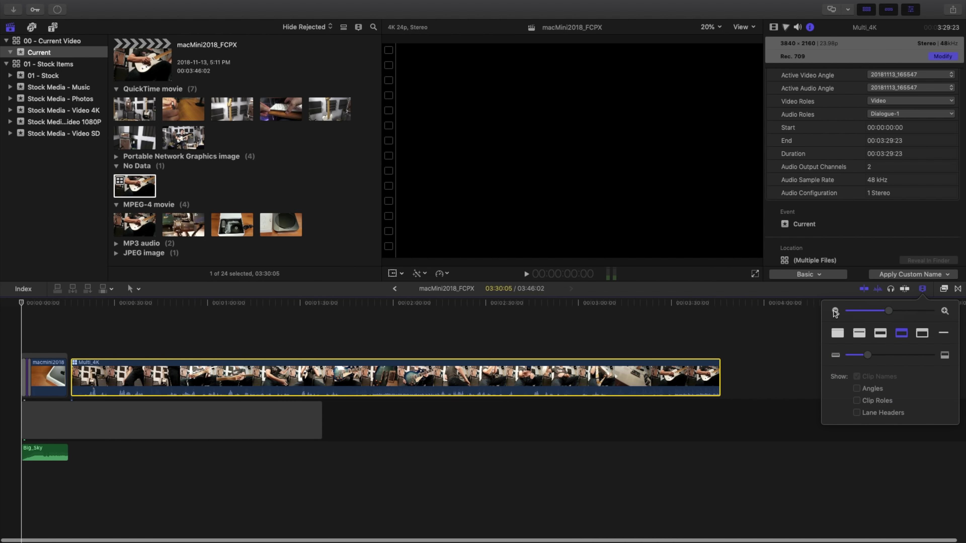
left_click_drag(322, 411, 755, 411)
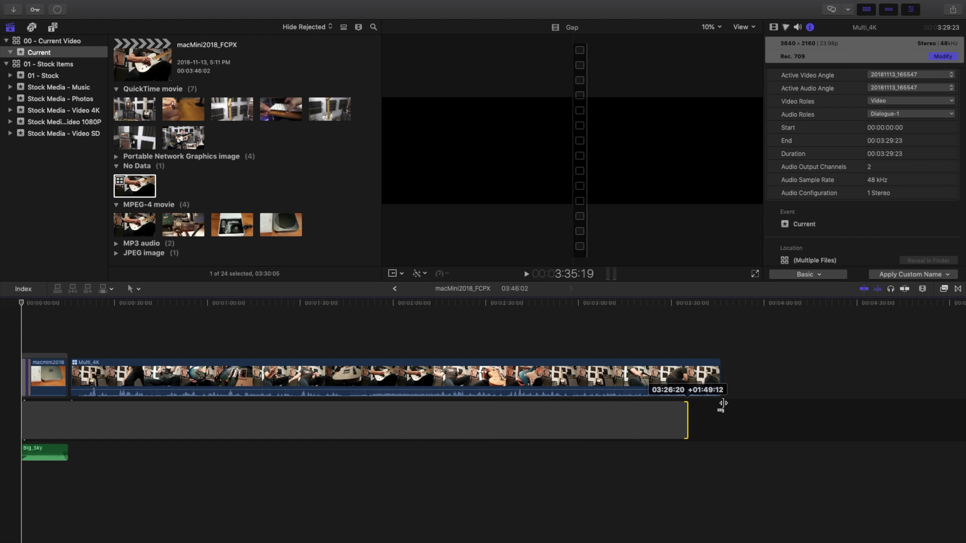
left_click(308, 375)
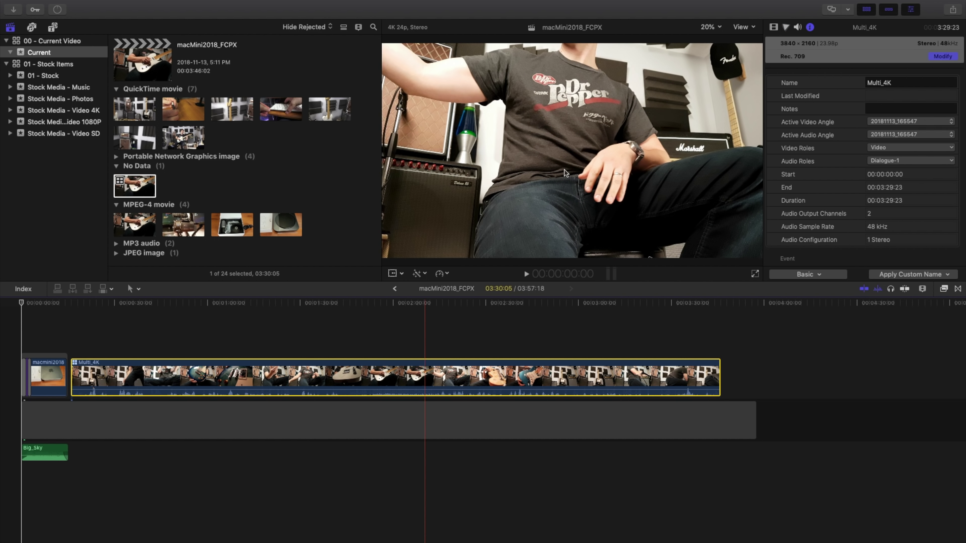
left_click(742, 27)
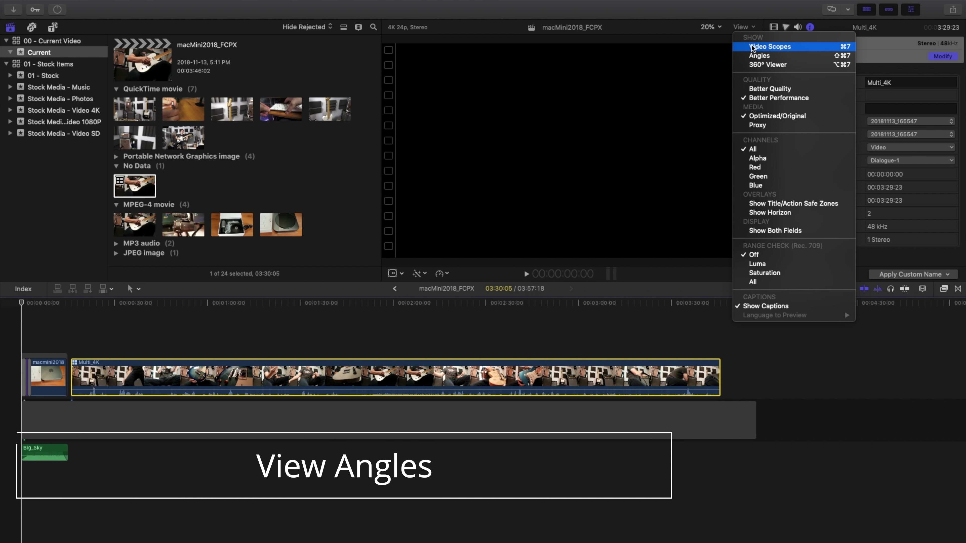
- Show the Angles viewer, play Multi_4K from near its start, and cut to AX53 at 19:10
left_click(747, 57)
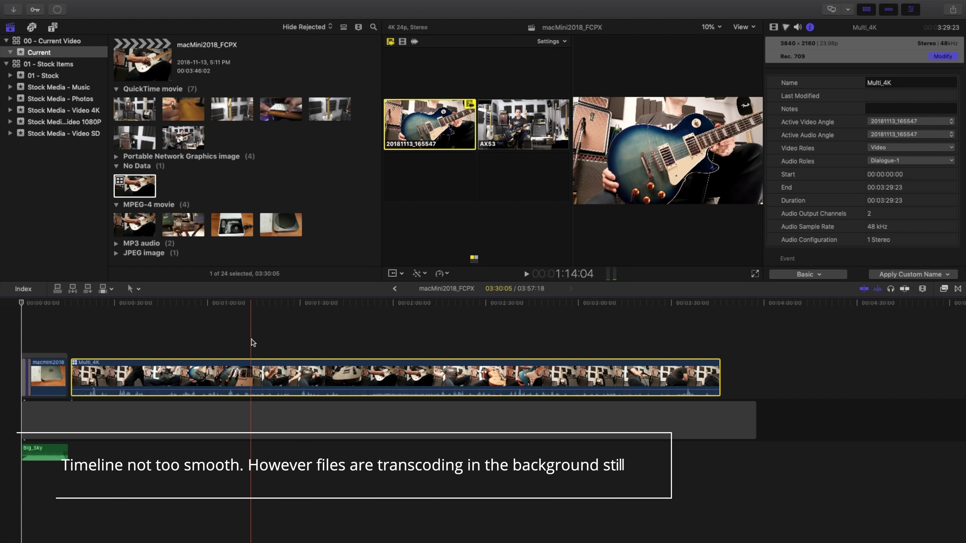
left_click(89, 348)
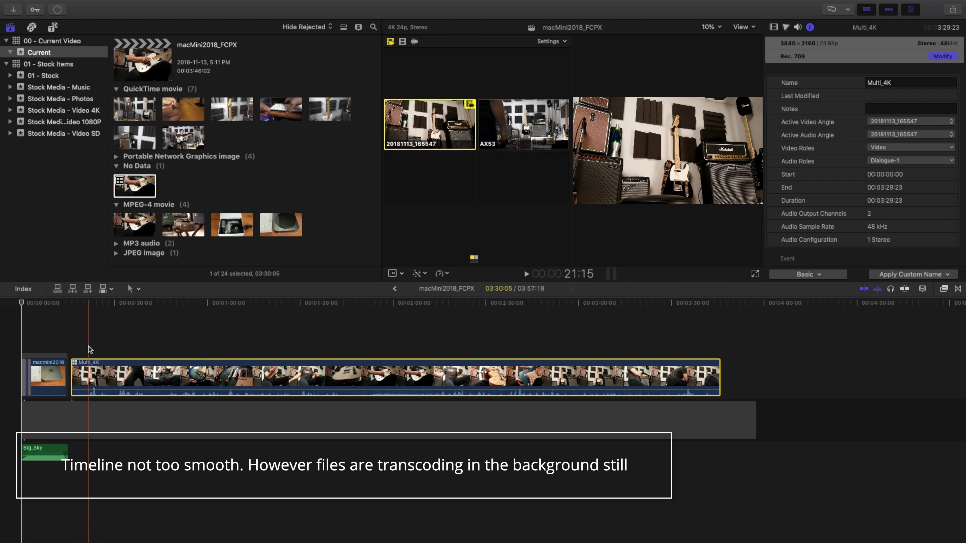
key("space")
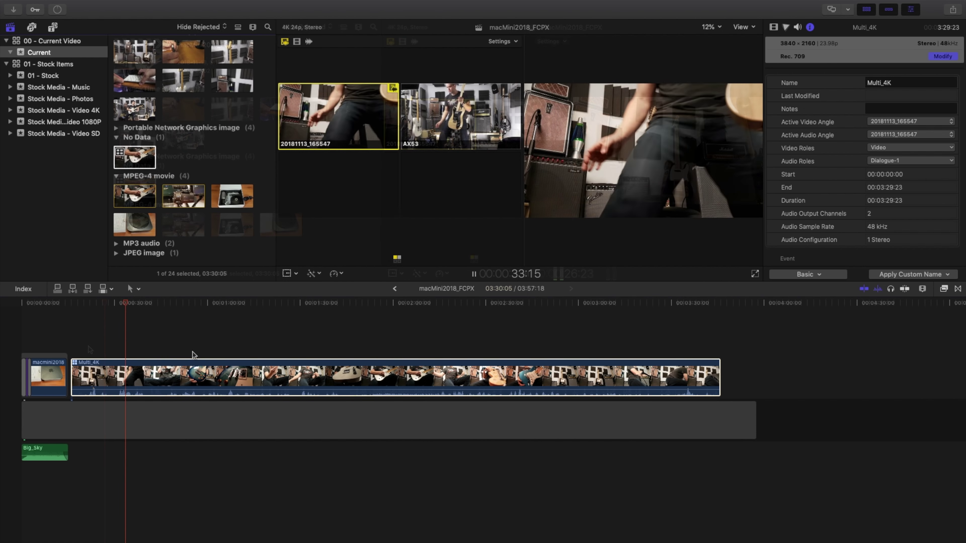
key("2")
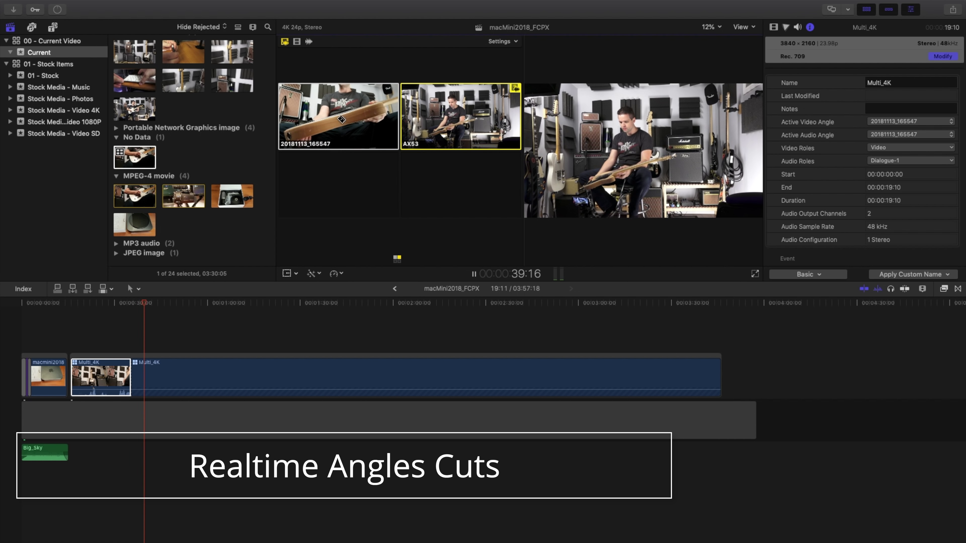
- Cut back to angle 20181113_165547, then move the playhead to about 2:30 and resume playback
key("1")
left_click(252, 302)
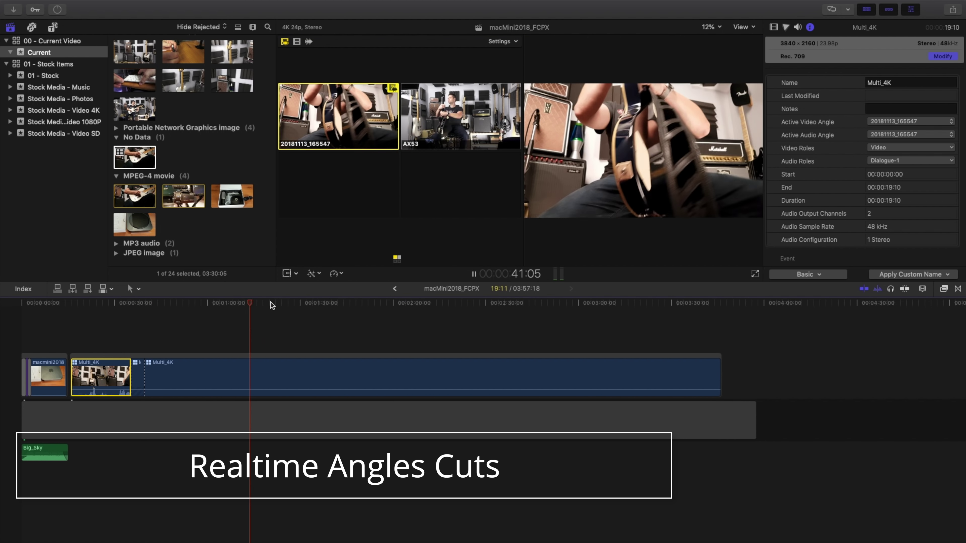
left_click(381, 302)
left_click(404, 303)
key("space")
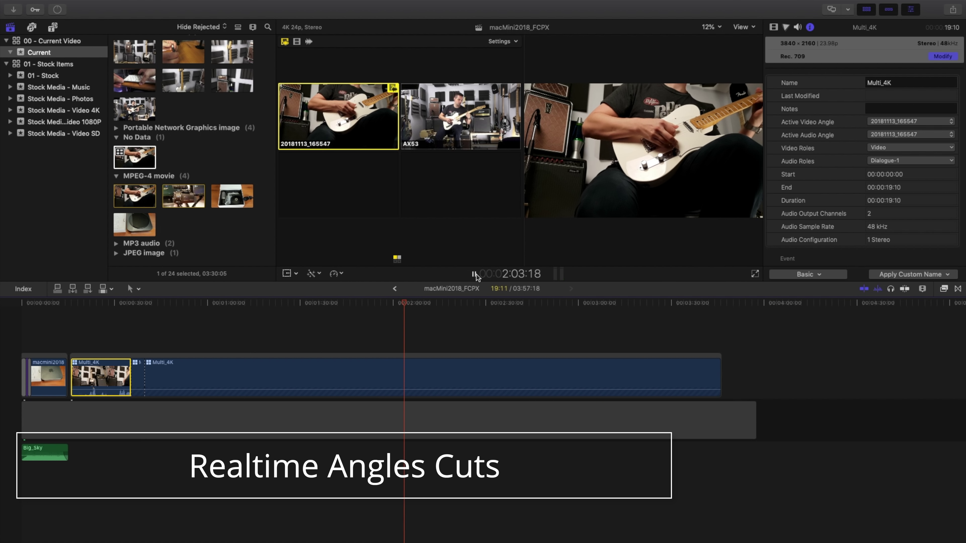
left_click_drag(411, 305, 480, 307)
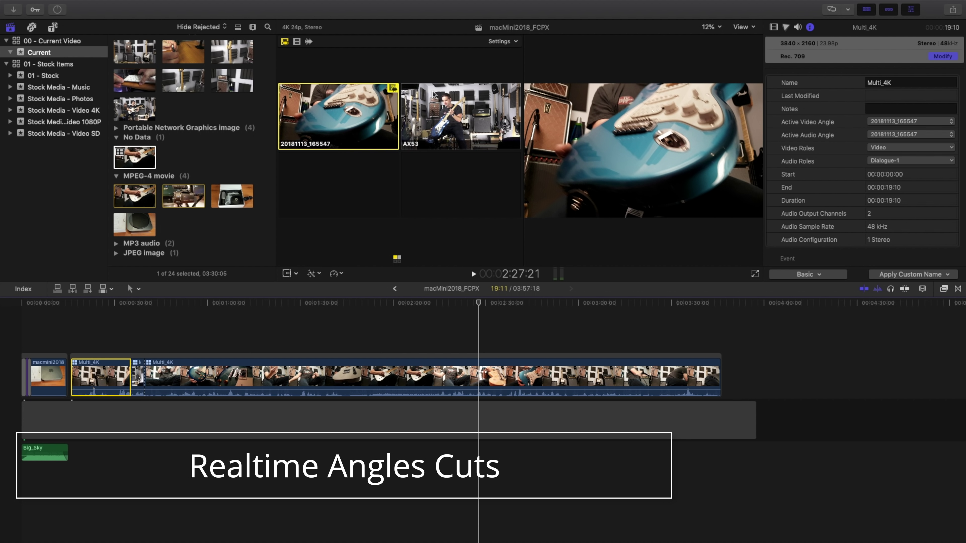
key("space")
- Cut live back and forth between the AX53 and 20181113_165547 angles in the Angle Viewer
left_click(438, 114)
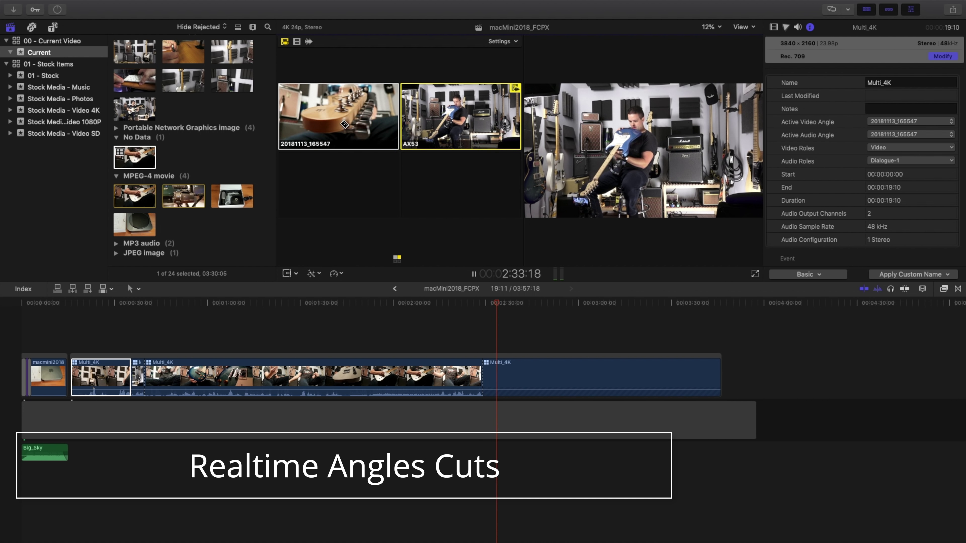
left_click(344, 124)
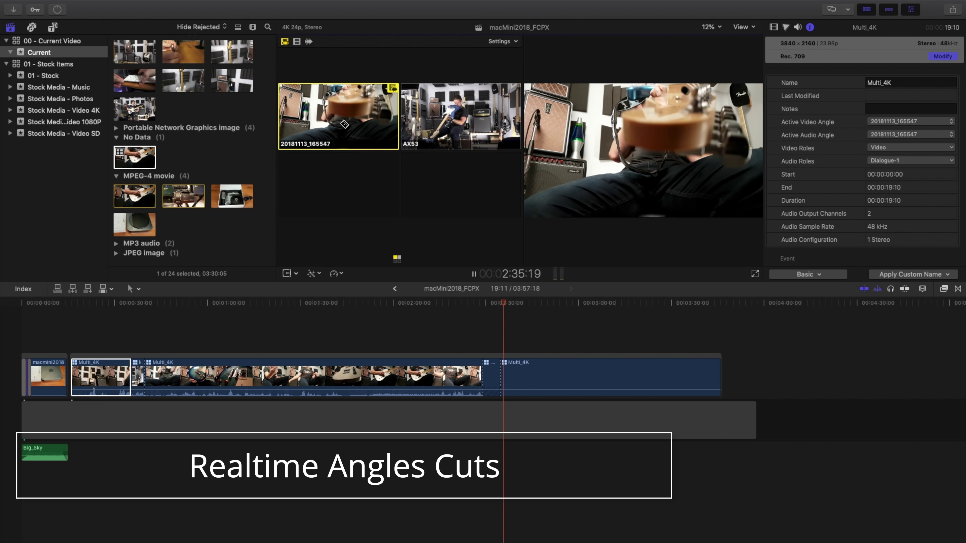
left_click(481, 125)
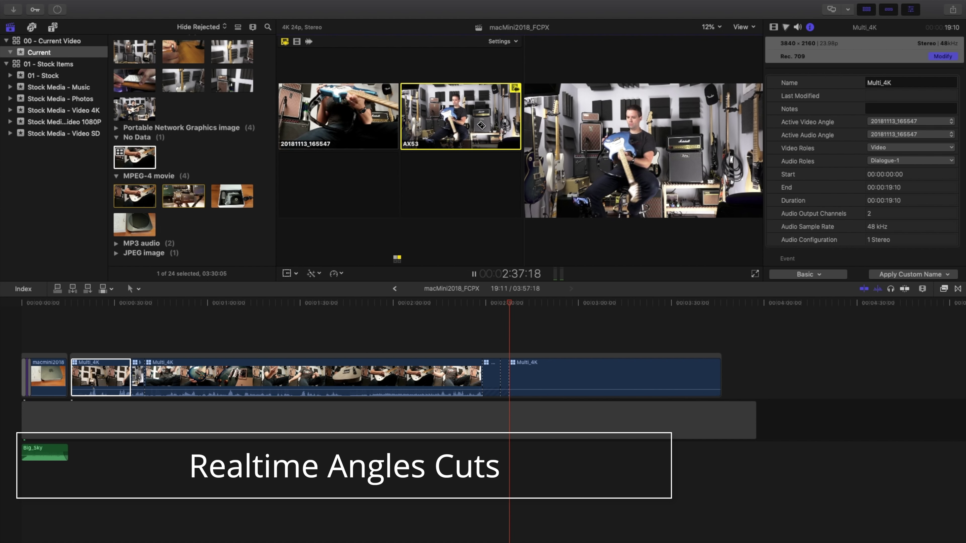
left_click(336, 119)
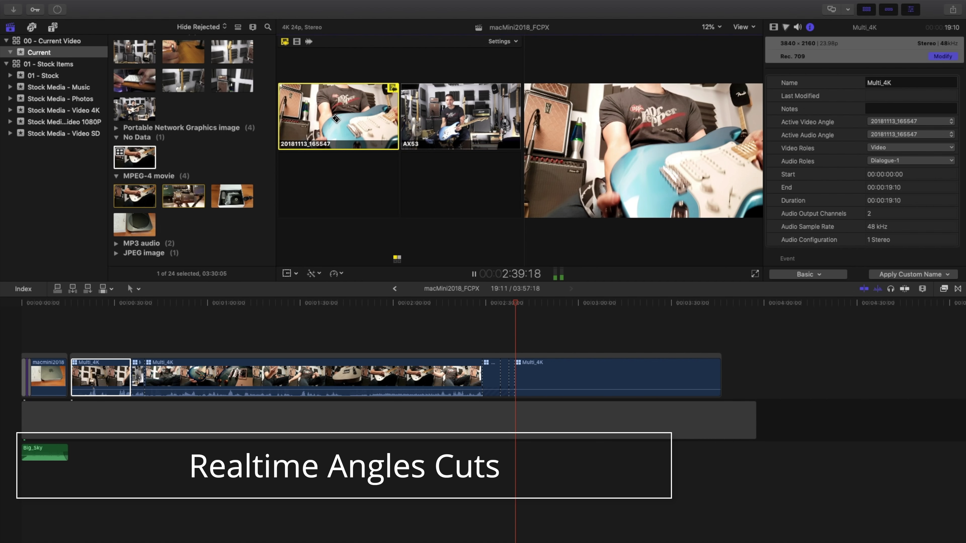
left_click(485, 115)
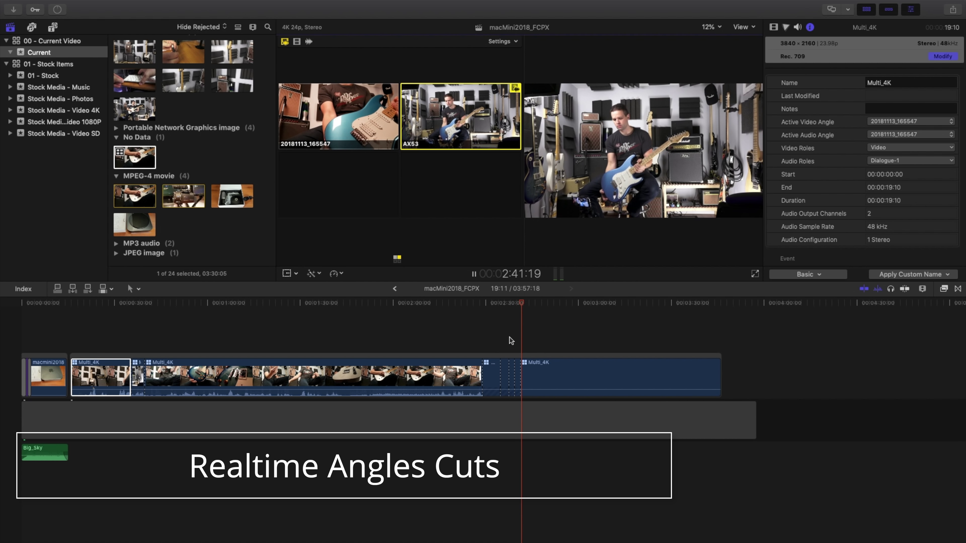
- From about 3:08, add further live cuts between 20181113_165547 and AX53 up to around 3:23
left_click_drag(582, 303, 604, 306)
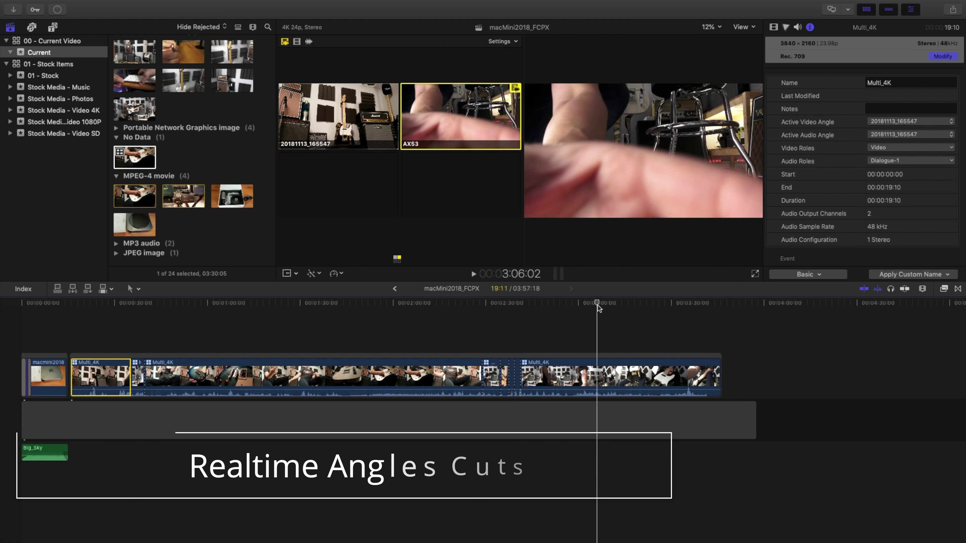
left_click(474, 274)
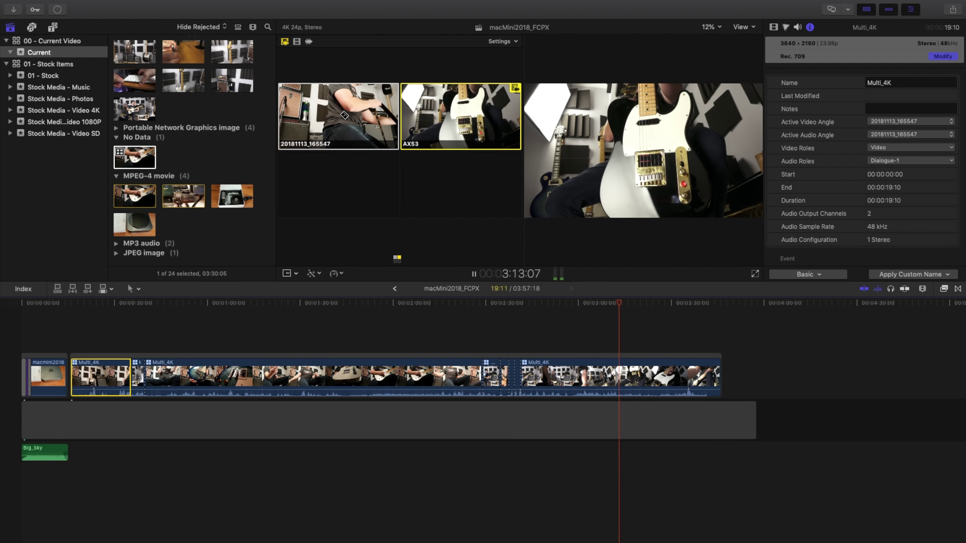
left_click(345, 115)
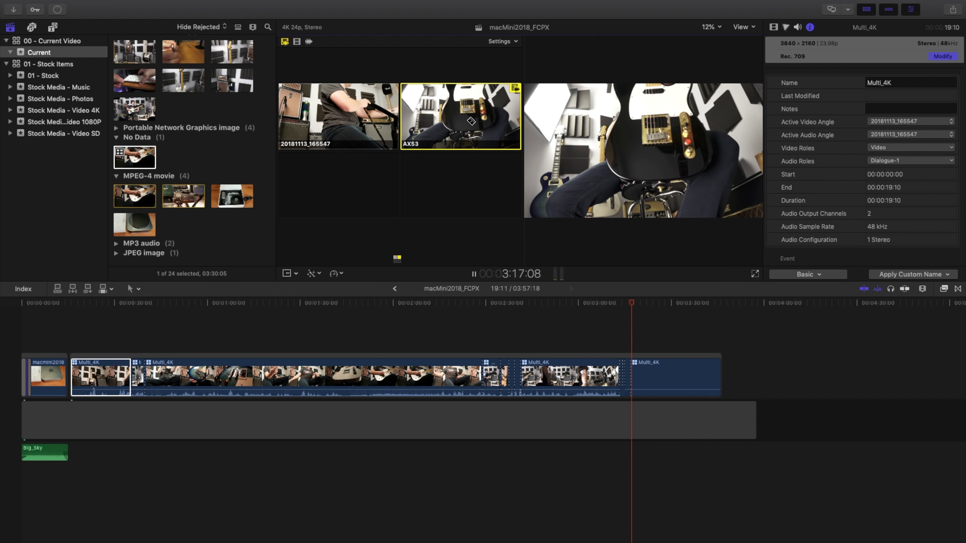
left_click(322, 122)
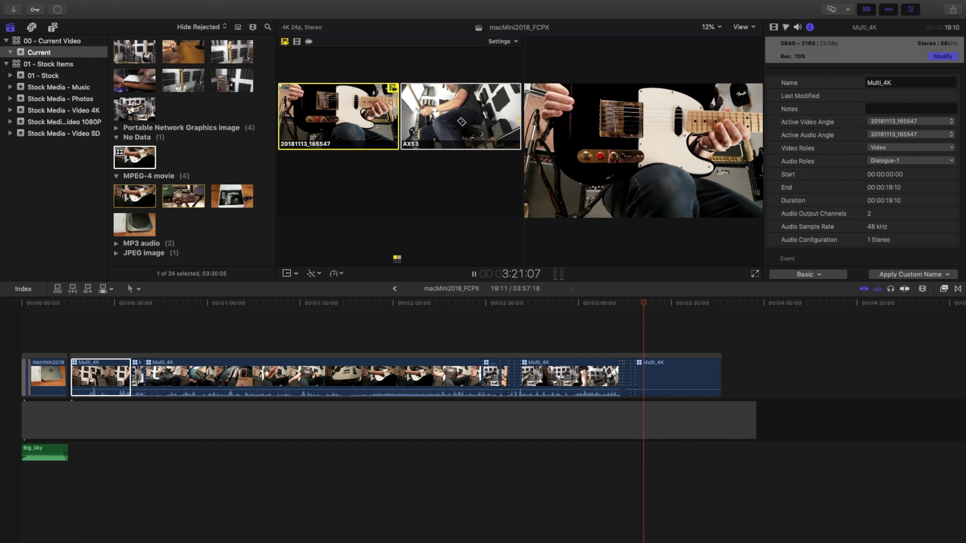
left_click(462, 121)
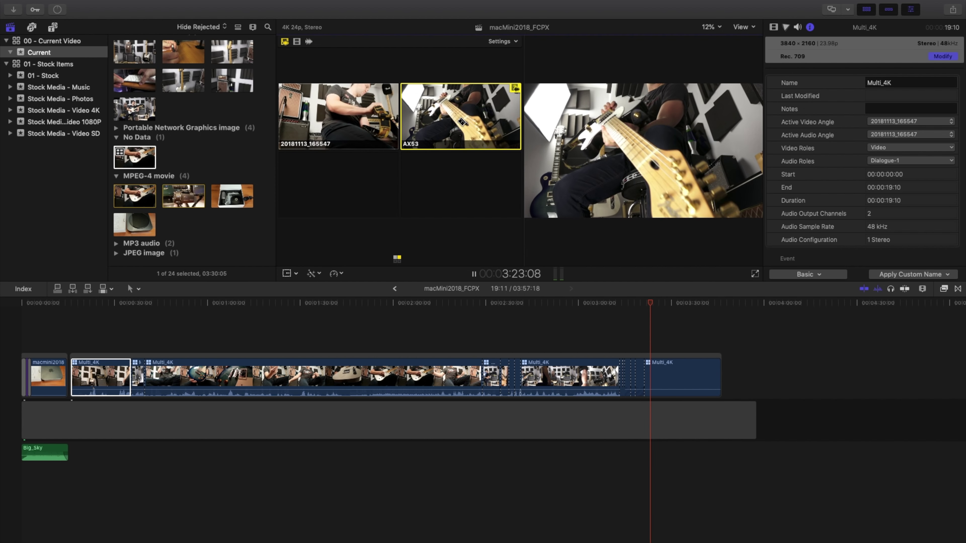